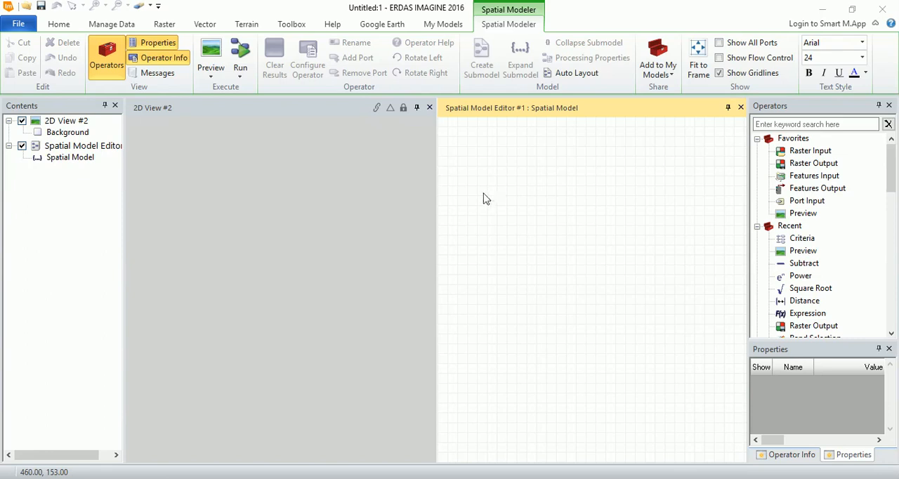
# - Open the existing spatial model ndvi_cva_v4.gmdx in the Spatial Model Editor
pyautogui.rightClick(494, 175)
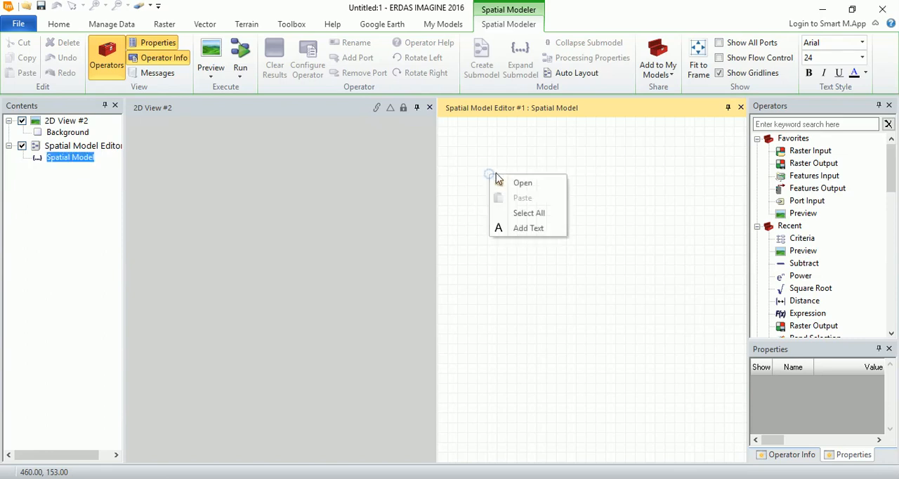
pyautogui.click(524, 184)
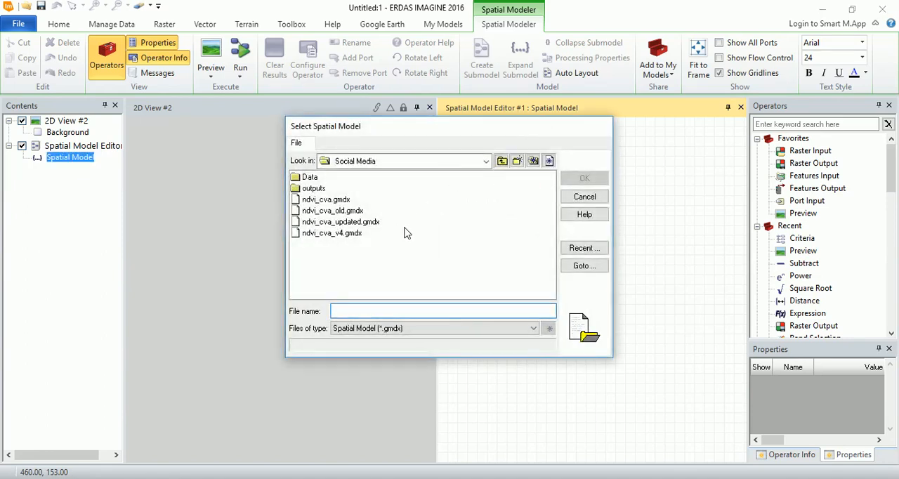
pyautogui.click(349, 234)
pyautogui.click(583, 179)
pyautogui.scroll(-2, 527, 225)
pyautogui.click(533, 311)
pyautogui.moveTo(742, 156); pyautogui.dragTo(708, 170)
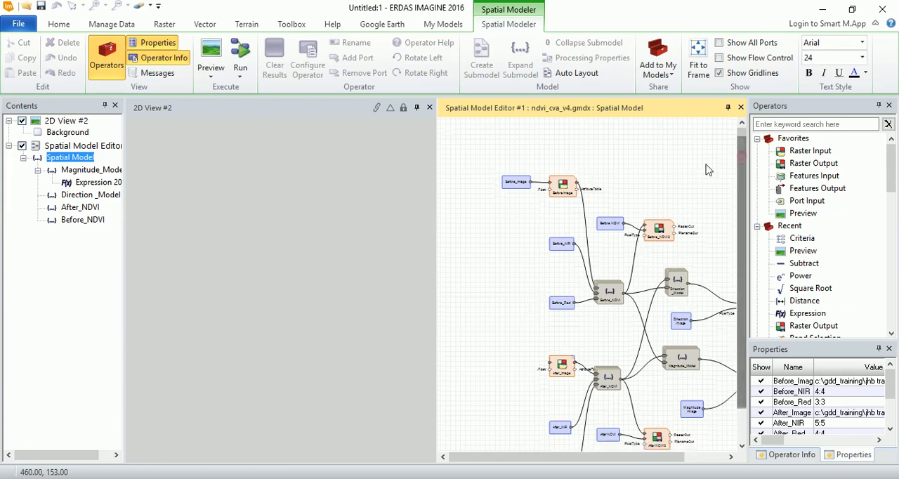
# - Load magnitude.img and direction.img from the outputs folder into the 2D view and fit them to the frame
pyautogui.rightClick(305, 182)
pyautogui.click(357, 41)
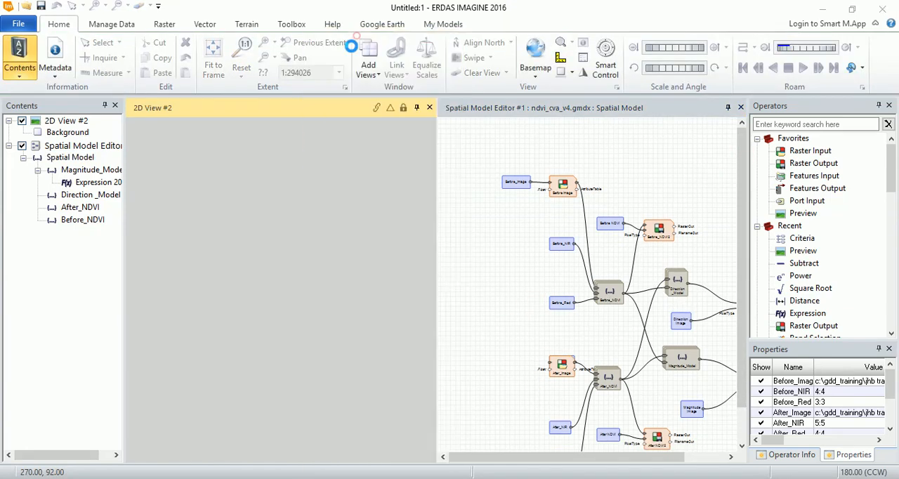
pyautogui.doubleClick(307, 187)
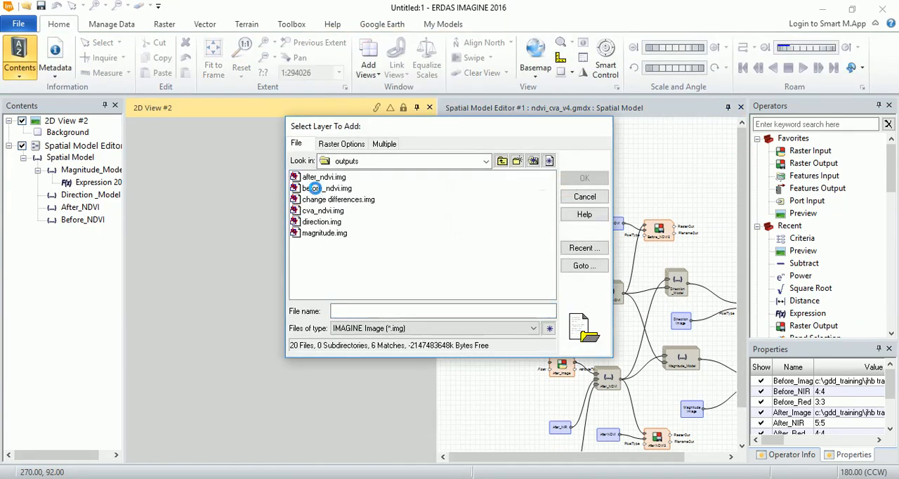
pyautogui.click(324, 233)
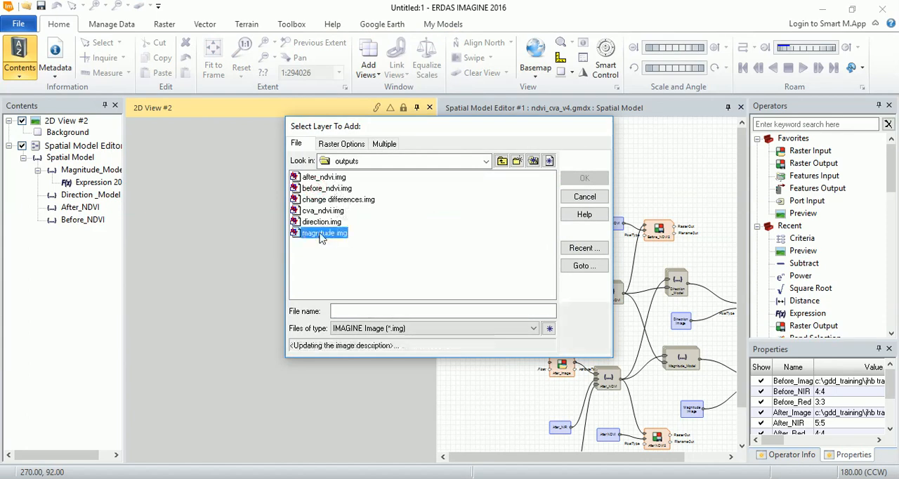
pyautogui.keyDown('ctrl'); pyautogui.click(322, 222); pyautogui.keyUp('ctrl')
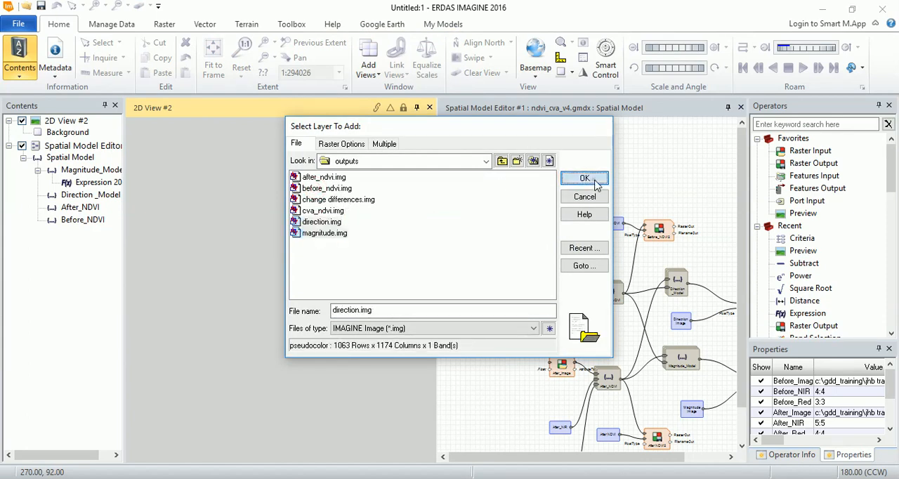
pyautogui.click(592, 183)
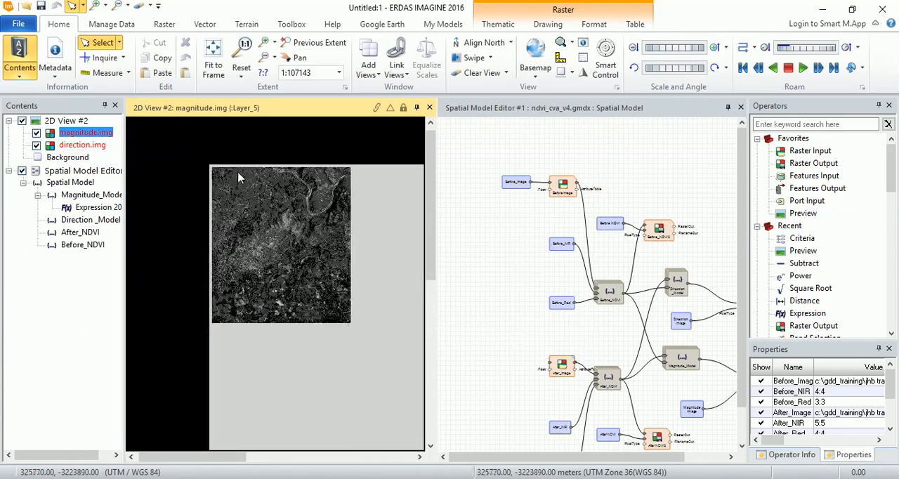
pyautogui.click(213, 47)
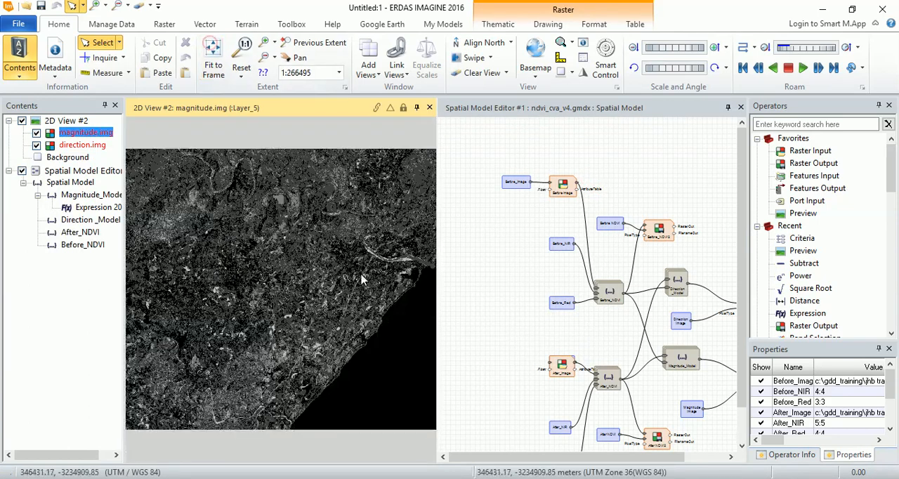
# - Examine the image metadata of the magnitude.img layer and of the direction.img layer
pyautogui.rightClick(89, 132)
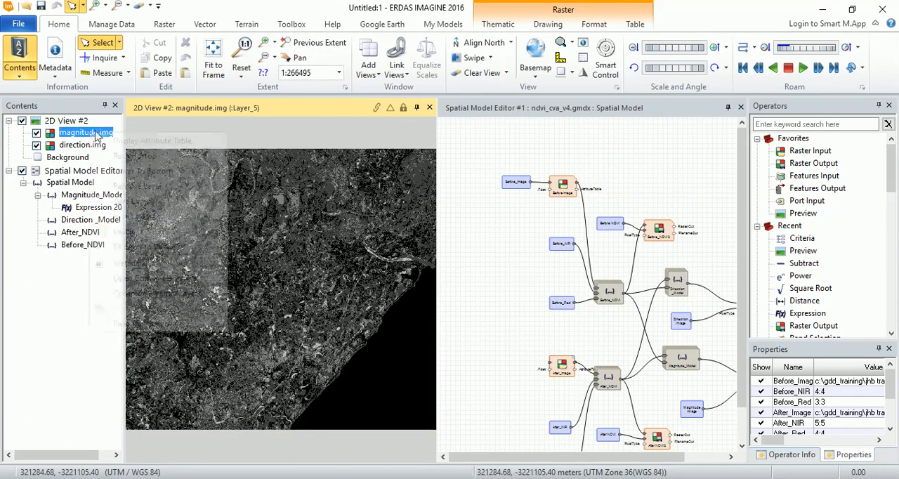
pyautogui.click(133, 264)
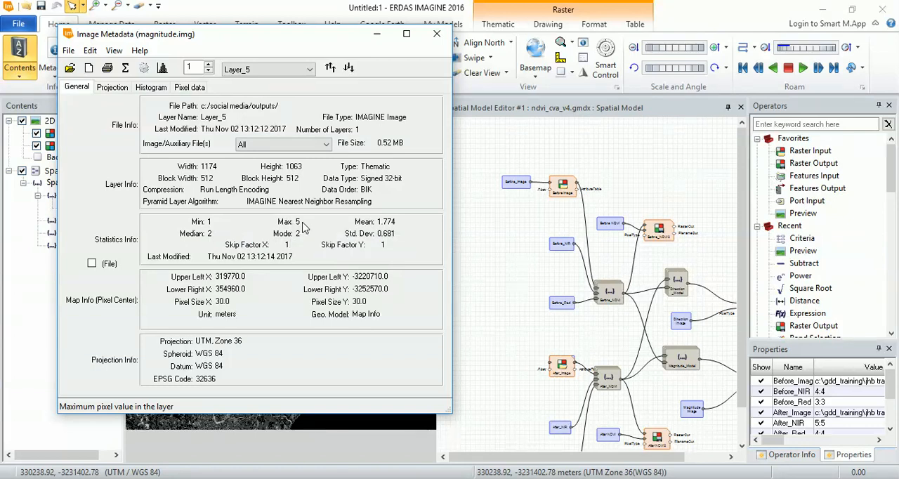
pyautogui.click(446, 32)
pyautogui.click(80, 145)
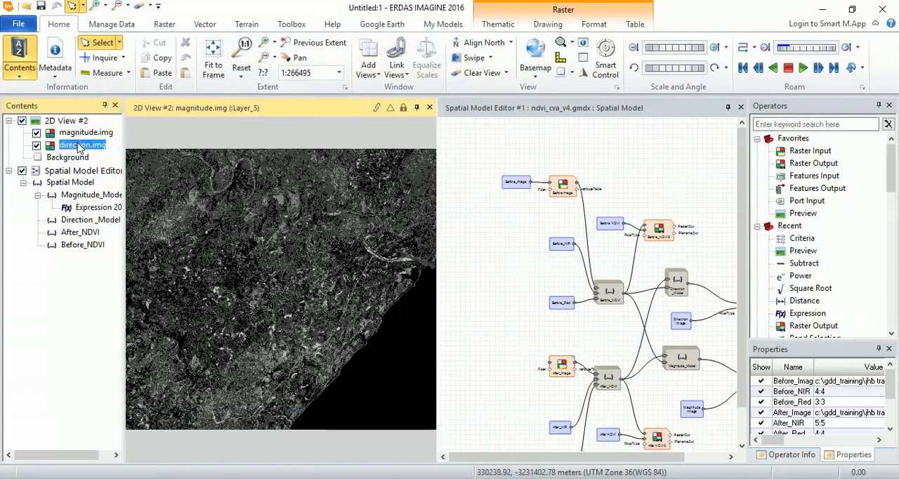
pyautogui.rightClick(79, 145)
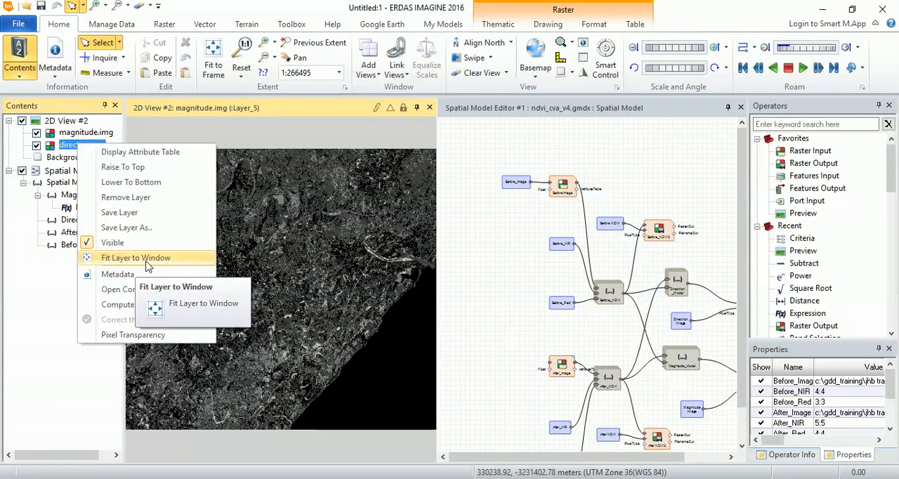
pyautogui.click(119, 274)
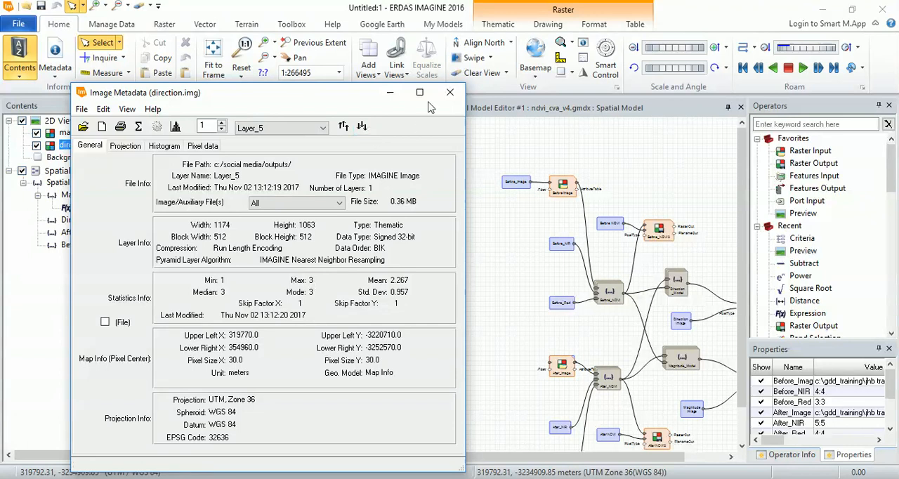
pyautogui.click(449, 92)
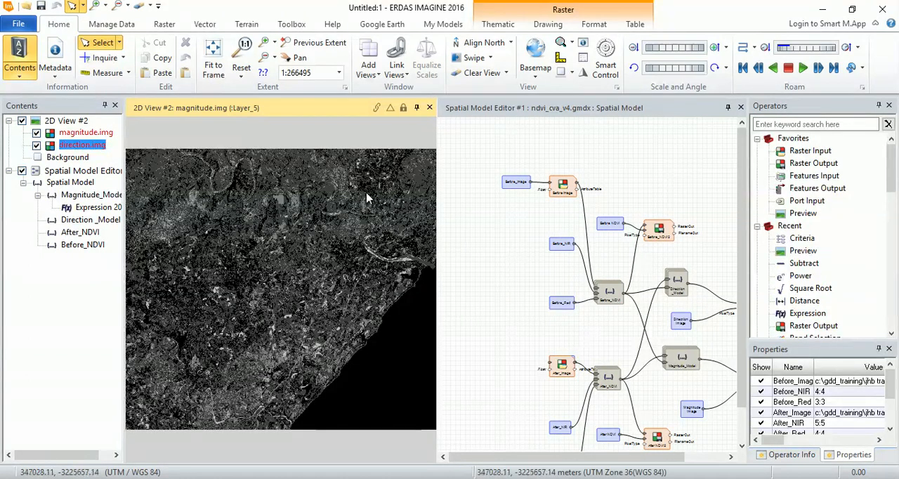
# - Clear all layers from the 2D view and widen the Spatial Model Editor by narrowing that view
pyautogui.moveTo(576, 457); pyautogui.dragTo(581, 457)
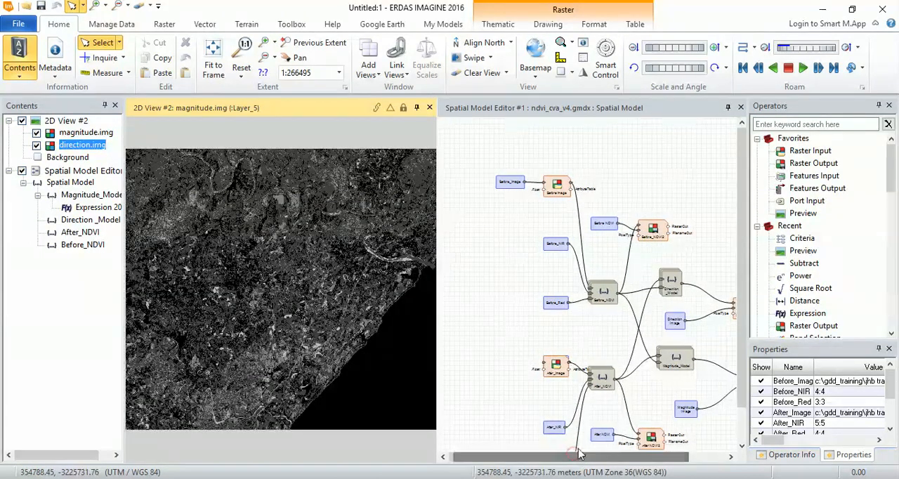
pyautogui.rightClick(287, 239)
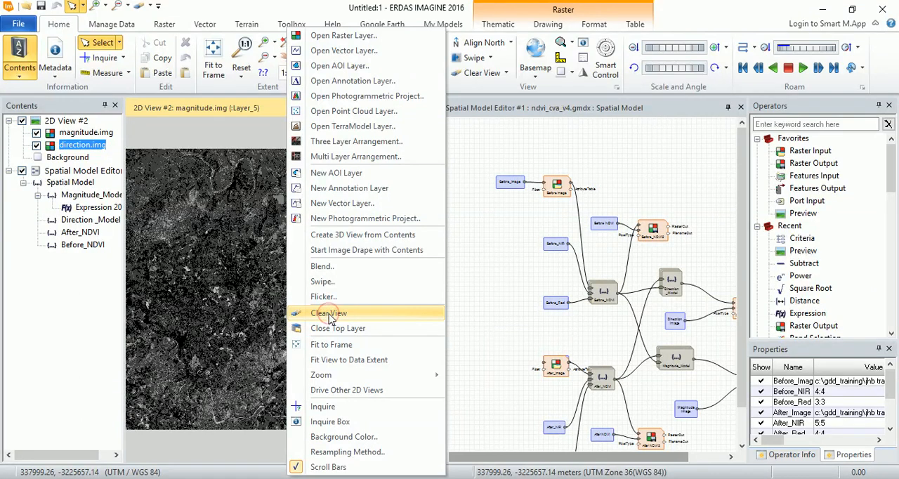
pyautogui.click(345, 315)
pyautogui.moveTo(534, 456); pyautogui.dragTo(573, 455)
pyautogui.moveTo(437, 316); pyautogui.dragTo(210, 299)
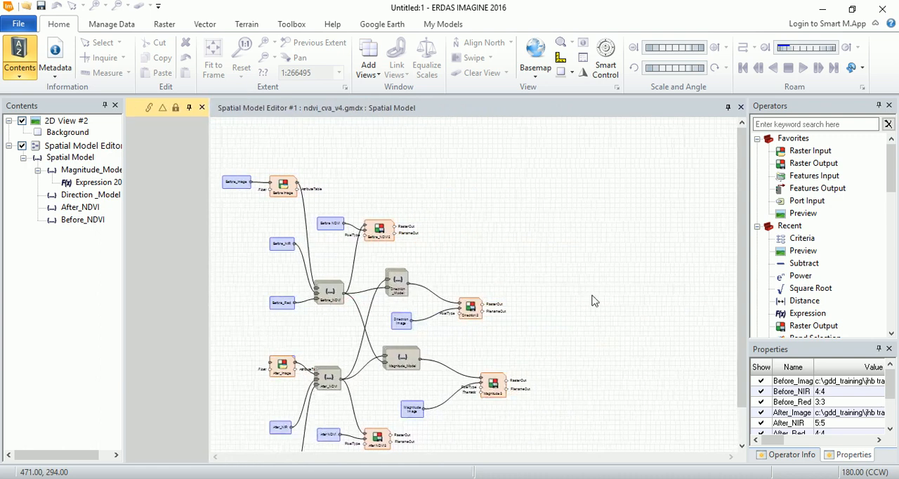
pyautogui.click(607, 252)
pyautogui.scroll(-1, 740, 214)
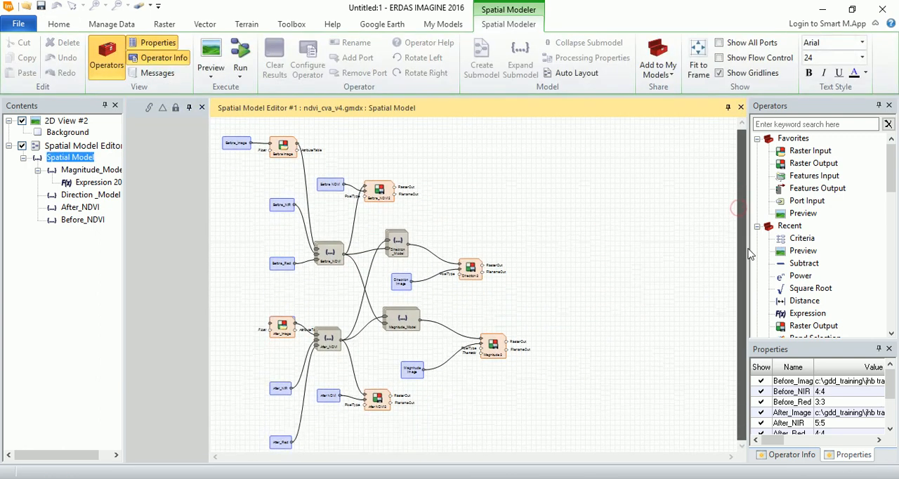
# - Enter the Direction_Model submodel and examine the class conditions of its Direction_Criteria operator
pyautogui.click(576, 241)
pyautogui.doubleClick(396, 247)
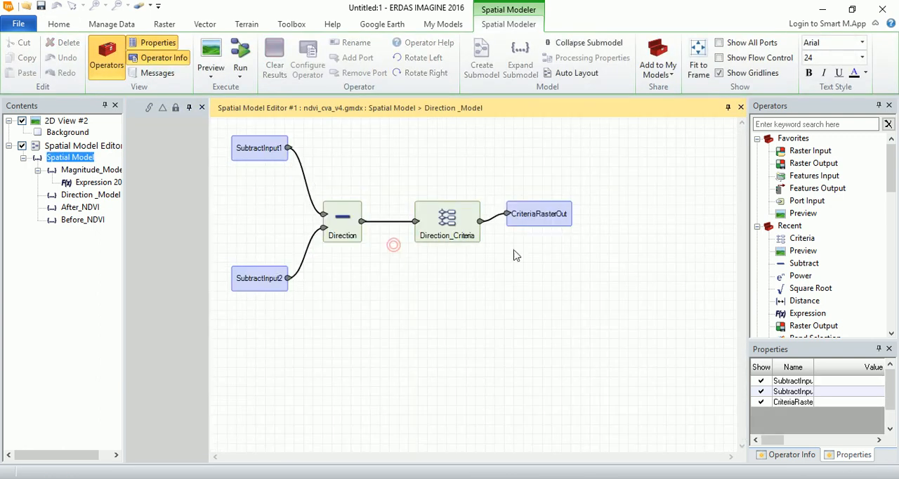
pyautogui.doubleClick(436, 220)
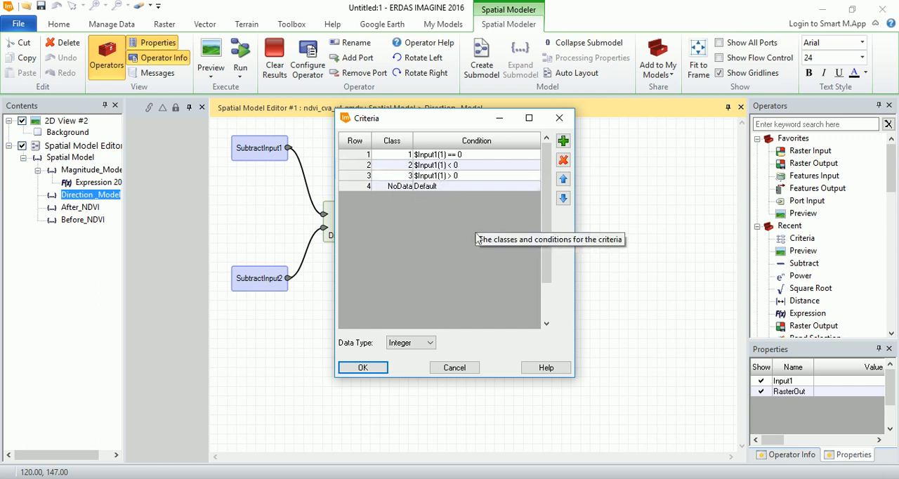
pyautogui.click(455, 368)
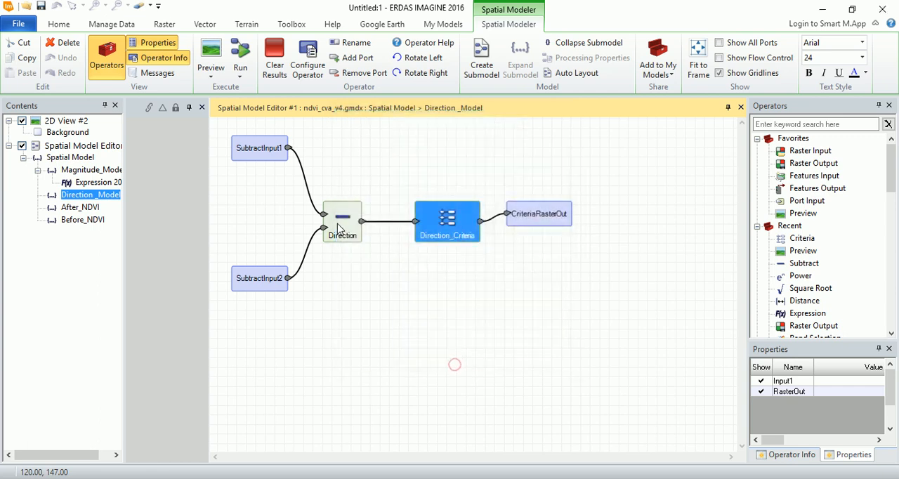
# - Examine the Magnitude_Model submodel's Expression 20 formula and the class conditions of its Criteria 3 operator
pyautogui.click(98, 184)
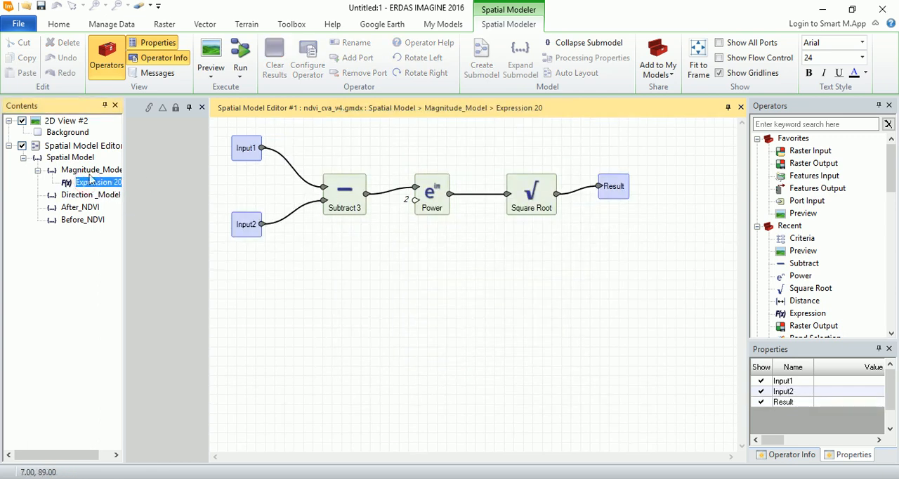
pyautogui.click(98, 170)
pyautogui.doubleClick(366, 228)
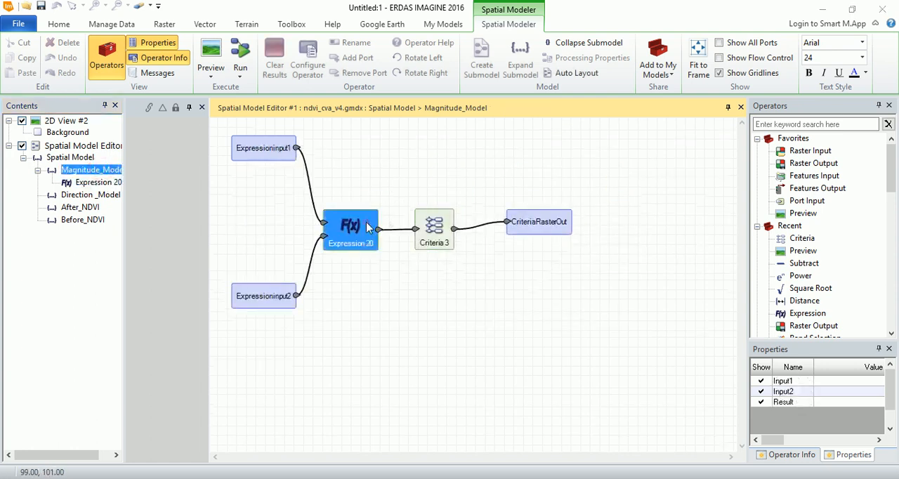
pyautogui.moveTo(307, 338); pyautogui.dragTo(195, 339)
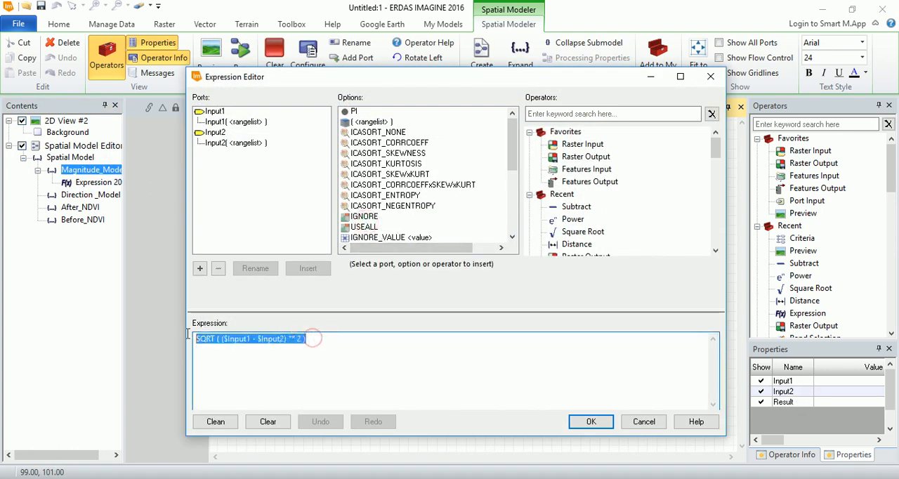
pyautogui.click(258, 340)
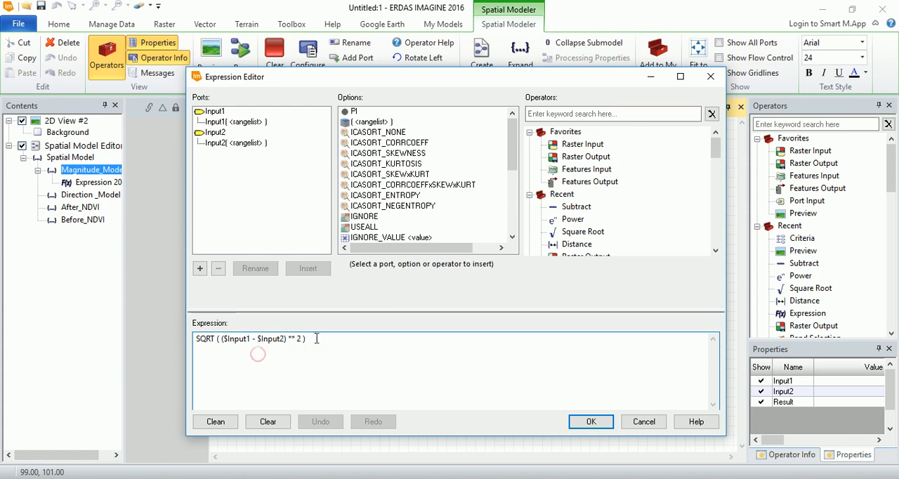
pyautogui.moveTo(315, 348); pyautogui.dragTo(194, 340)
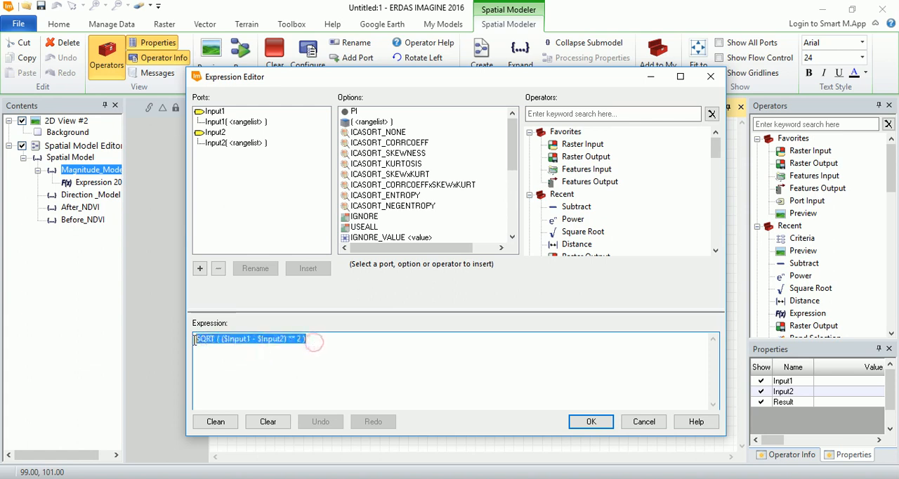
pyautogui.click(636, 423)
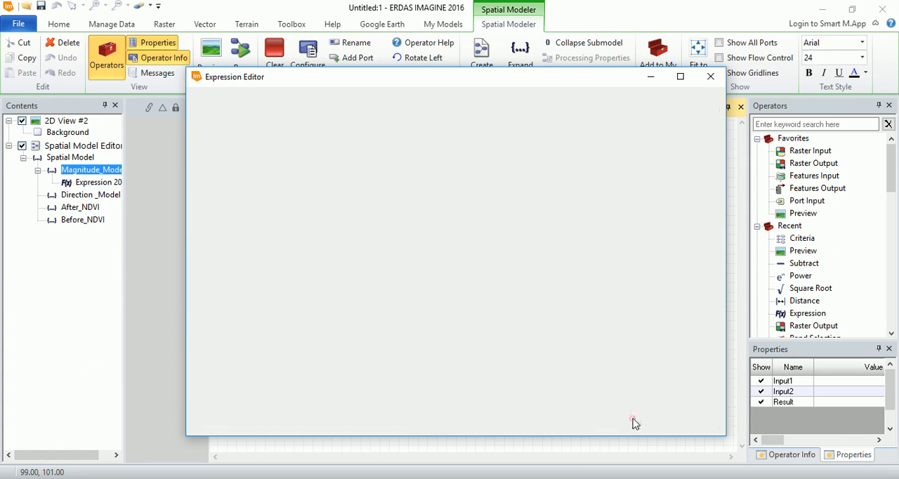
pyautogui.doubleClick(435, 240)
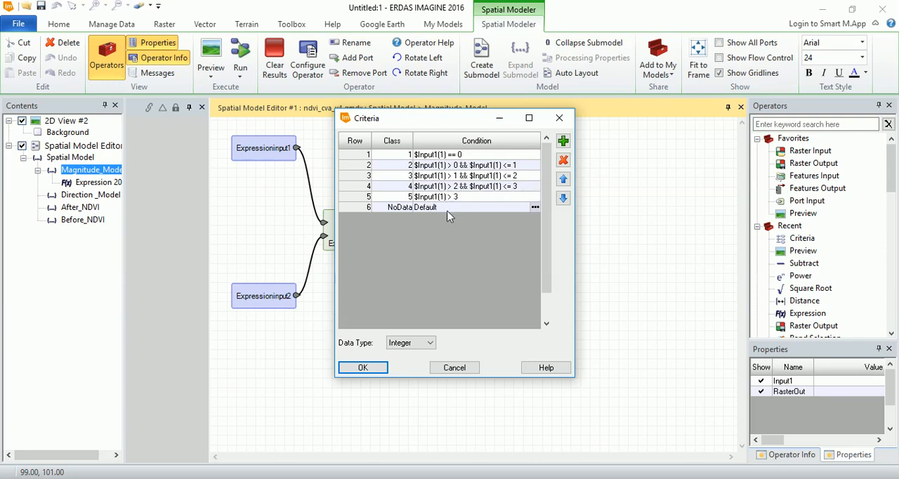
pyautogui.click(455, 368)
# - Return to the top-level Spatial Model and shift the Magnitude_Model submodel slightly away from its Magnitude output
pyautogui.click(207, 207)
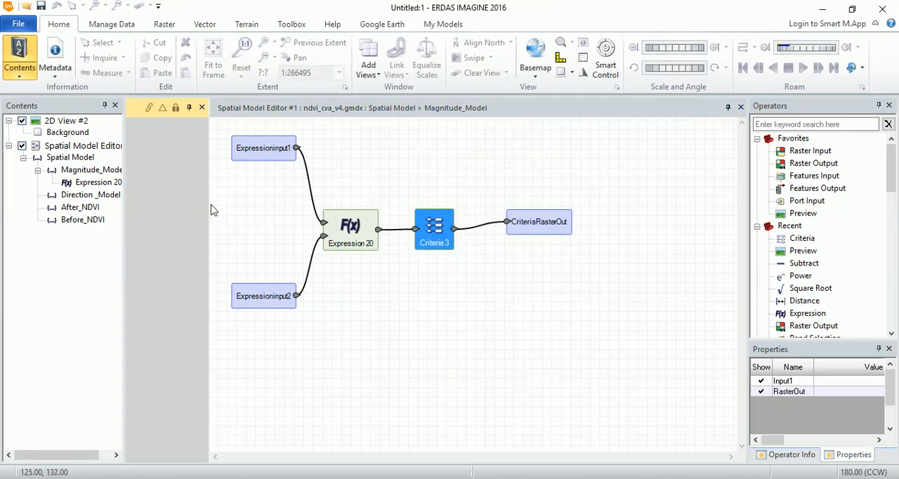
pyautogui.click(85, 173)
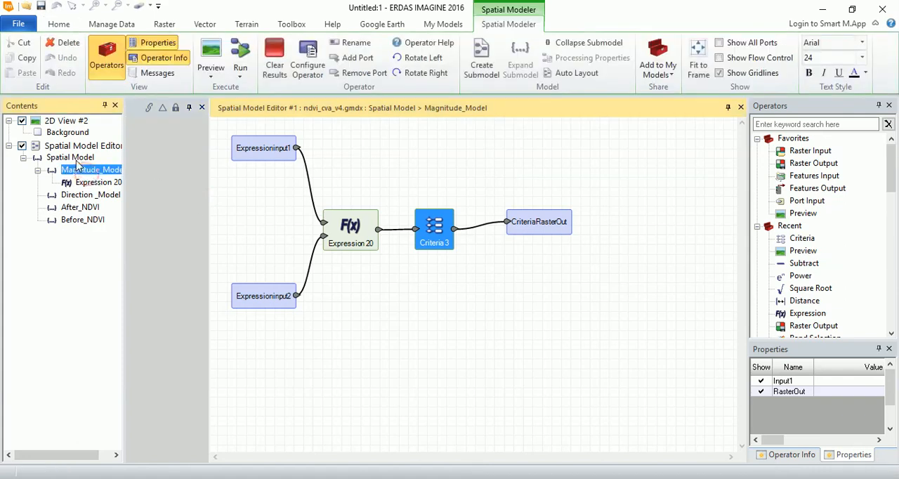
pyautogui.click(76, 159)
pyautogui.scroll(-3, 618, 192)
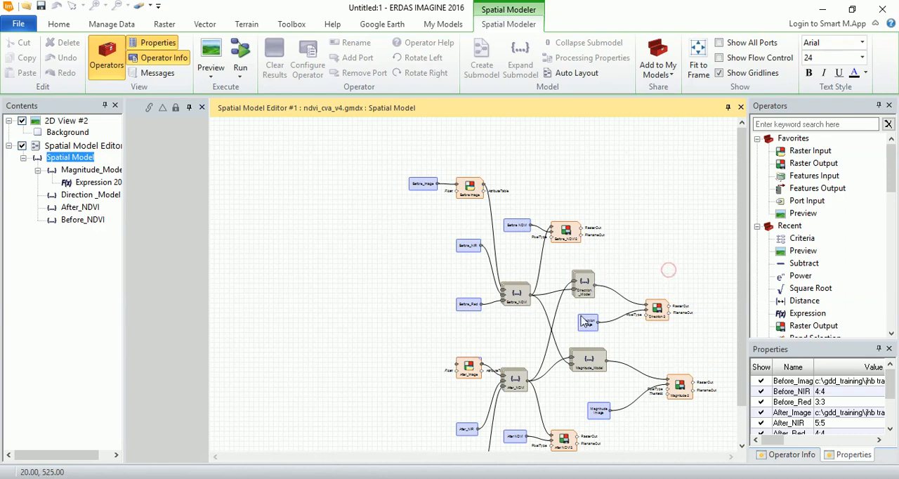
pyautogui.moveTo(595, 370); pyautogui.dragTo(587, 371)
pyautogui.click(647, 242)
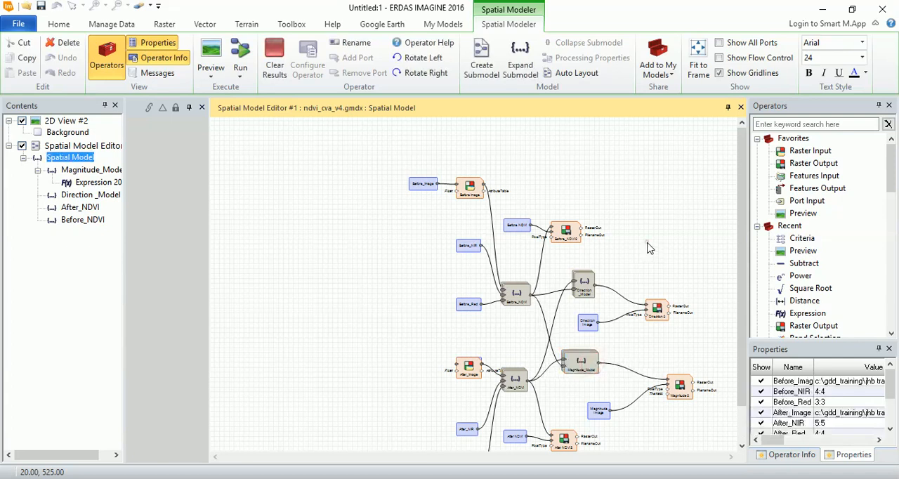
# - Search the operators for Criteria and place a Criteria operator in the empty area above the Direction 2 output
pyautogui.click(778, 125)
pyautogui.write('cre')
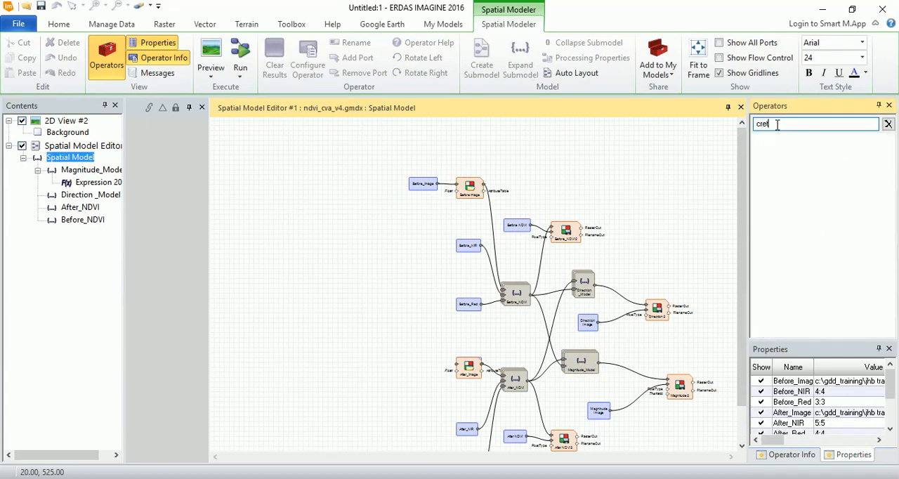
pyautogui.press('BackSpace')
pyautogui.press('BackSpace')
pyautogui.write('iter')
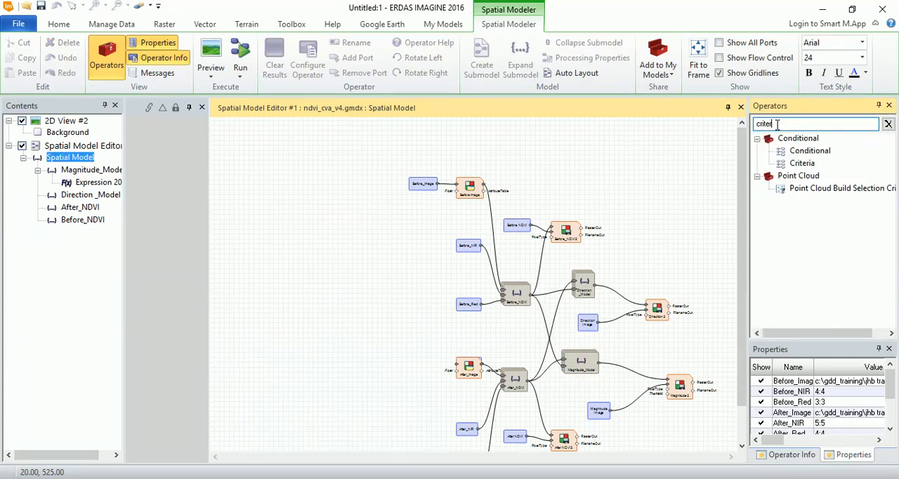
pyautogui.moveTo(794, 164); pyautogui.dragTo(668, 232)
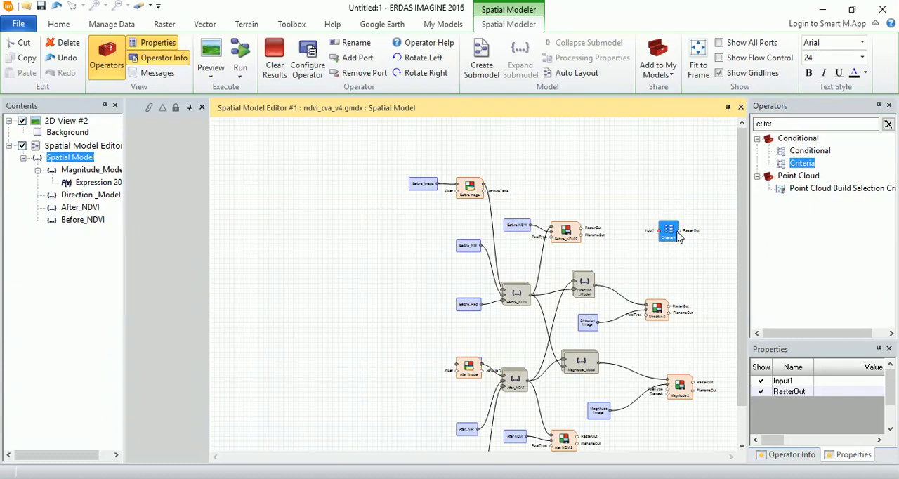
pyautogui.moveTo(667, 237); pyautogui.dragTo(667, 256)
pyautogui.click(692, 266)
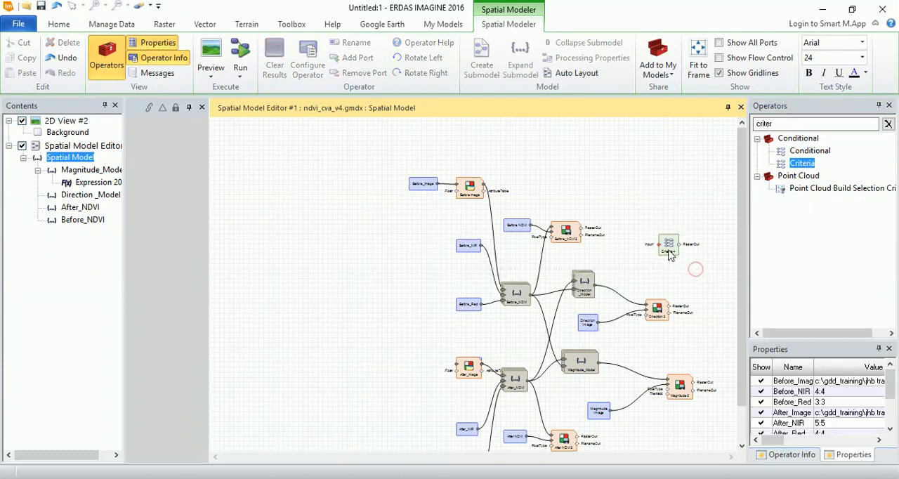
# - Add a second input port to the new Criteria operator
pyautogui.click(668, 249)
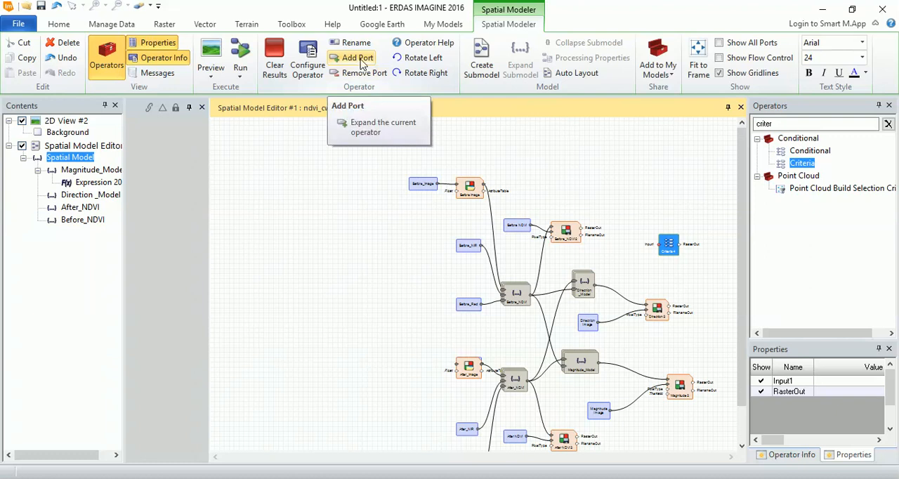
pyautogui.click(360, 59)
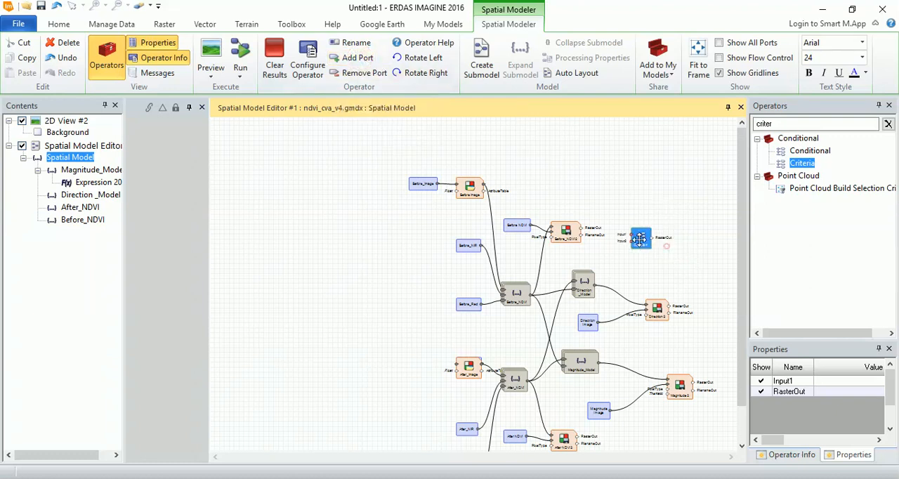
pyautogui.scroll(3, 699, 258)
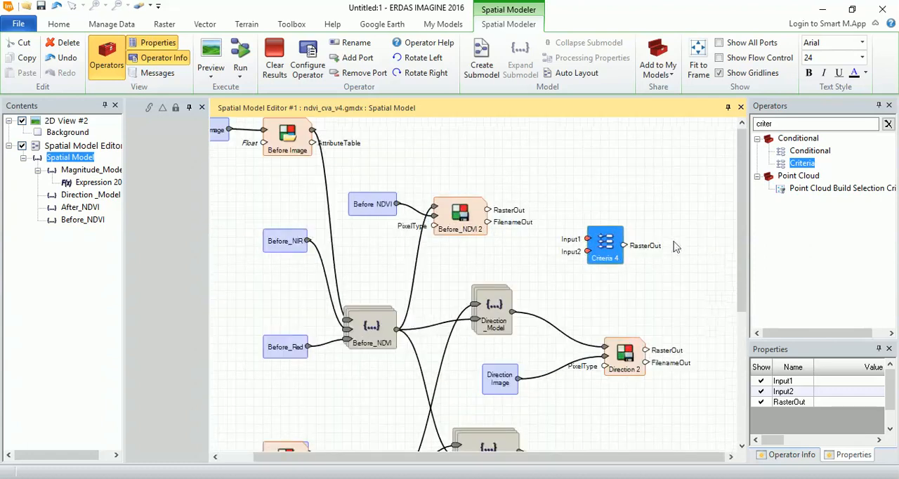
# - Connect the Direction_Model output to Input1 and the Magnitude_Model output to Input2 of the new Criteria operator
pyautogui.scroll(-1, 704, 253)
pyautogui.moveTo(743, 250); pyautogui.dragTo(752, 292)
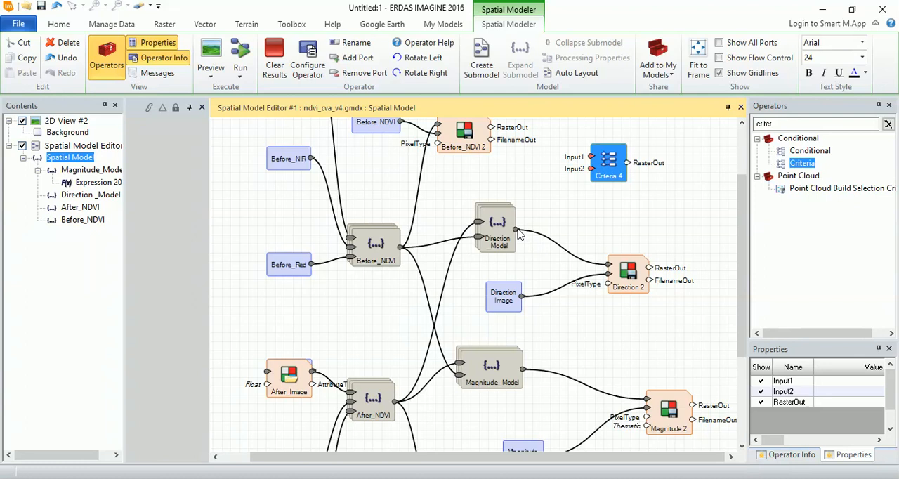
pyautogui.moveTo(517, 233); pyautogui.dragTo(595, 159)
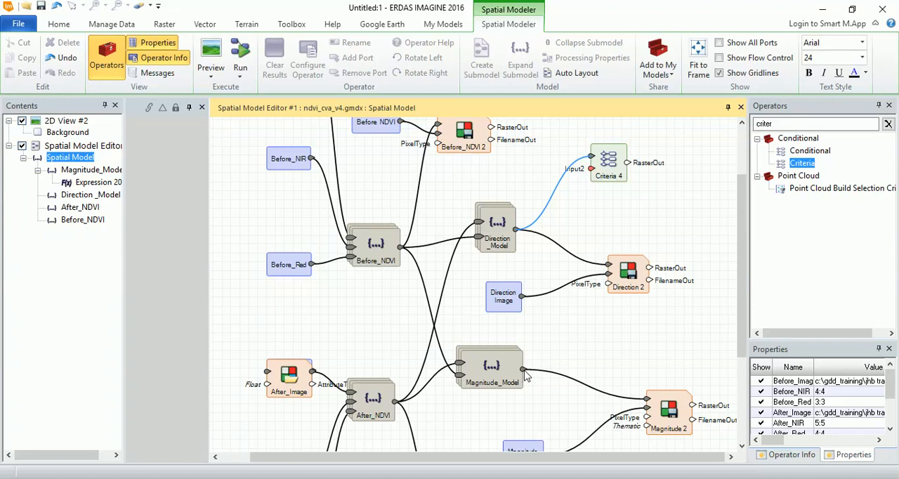
pyautogui.moveTo(523, 369); pyautogui.dragTo(613, 322)
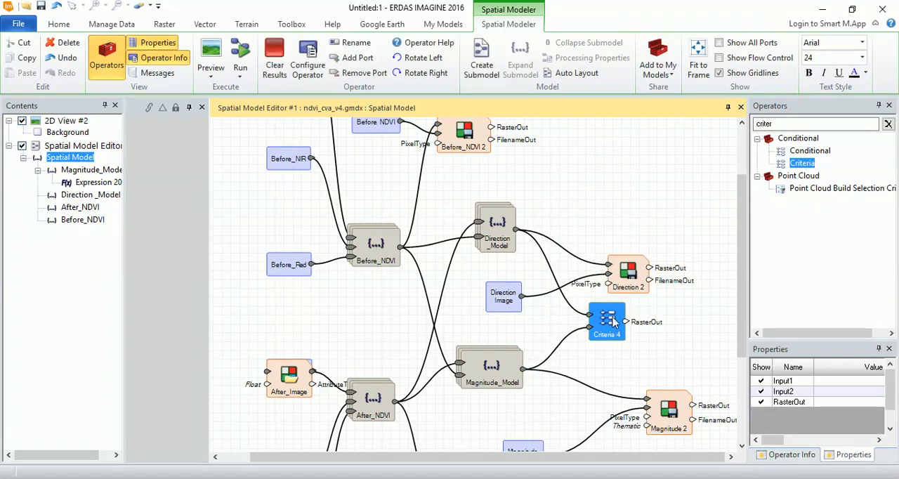
# - Rearrange the whole model with Auto Layout
pyautogui.click(577, 73)
pyautogui.moveTo(741, 243); pyautogui.dragTo(741, 307)
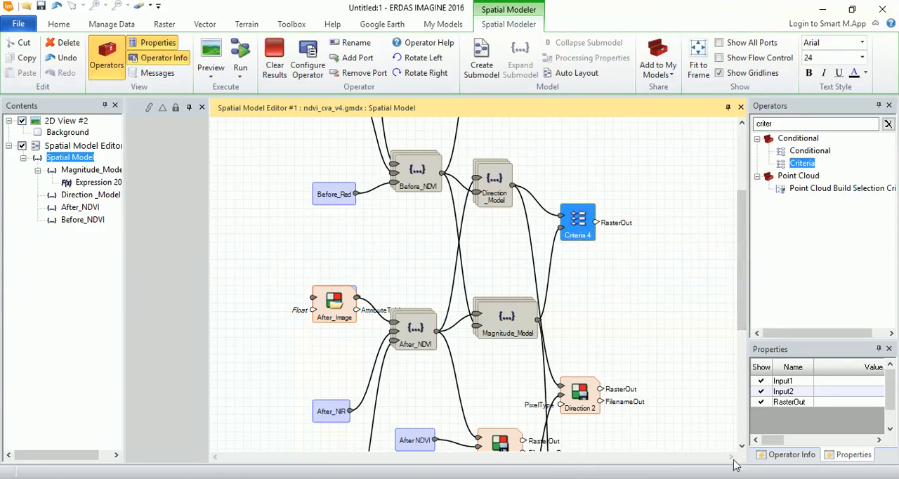
pyautogui.click(647, 279)
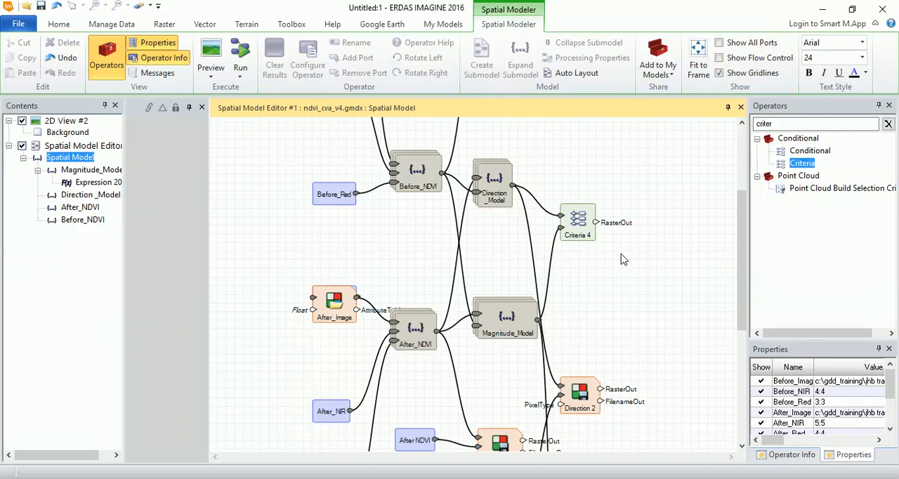
# - Open the Criteria 4 operator's class table and add a row with class value 1
pyautogui.doubleClick(580, 221)
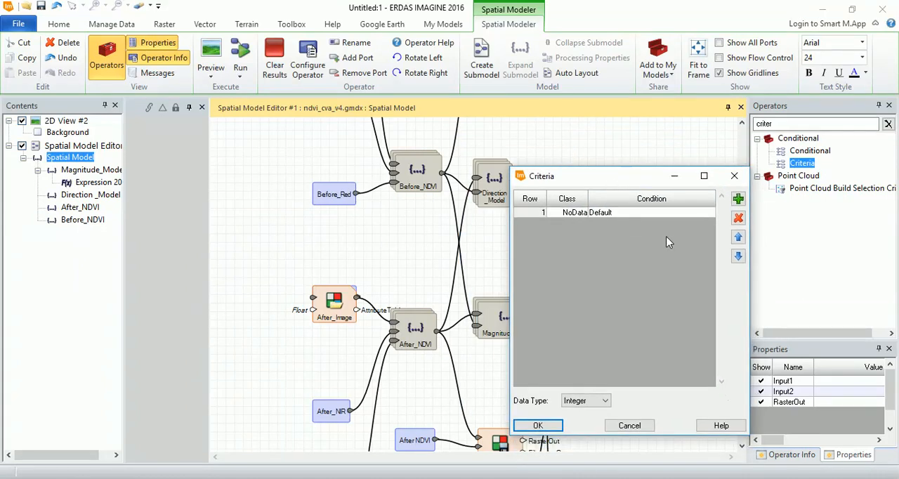
pyautogui.click(738, 200)
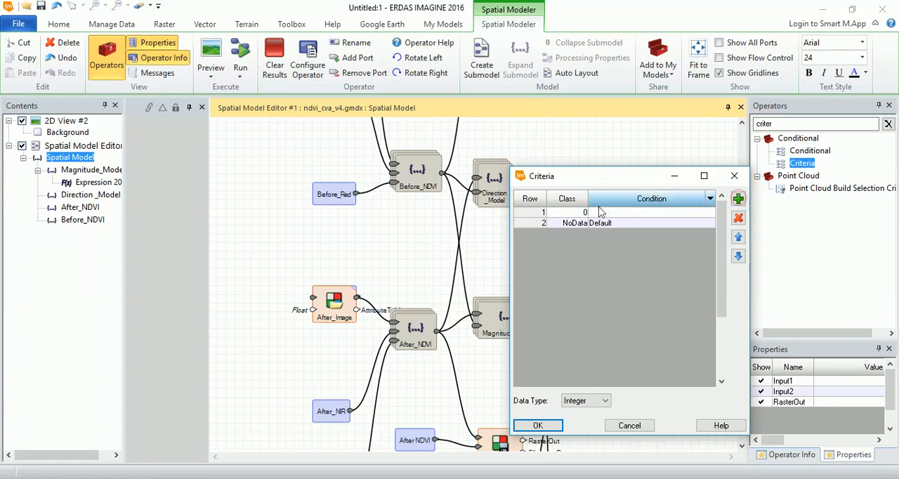
pyautogui.click(560, 213)
pyautogui.click(560, 213)
pyautogui.write('1')
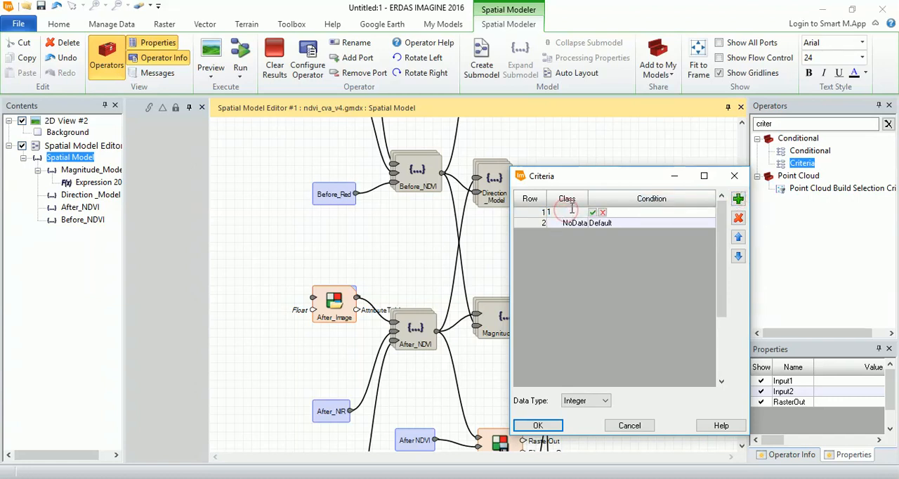
pyautogui.moveTo(641, 177); pyautogui.dragTo(607, 161)
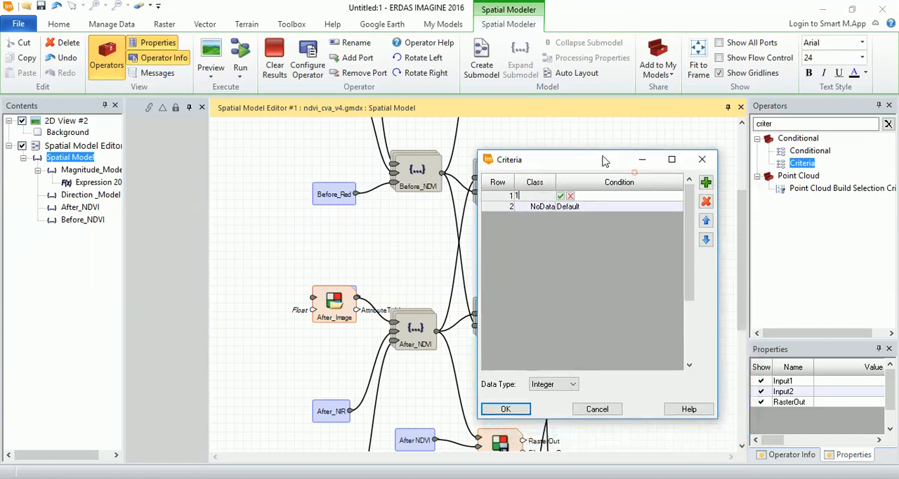
# - Start the class 1 condition with a rule that the Input1 band 1 pixel value == 1
pyautogui.click(678, 198)
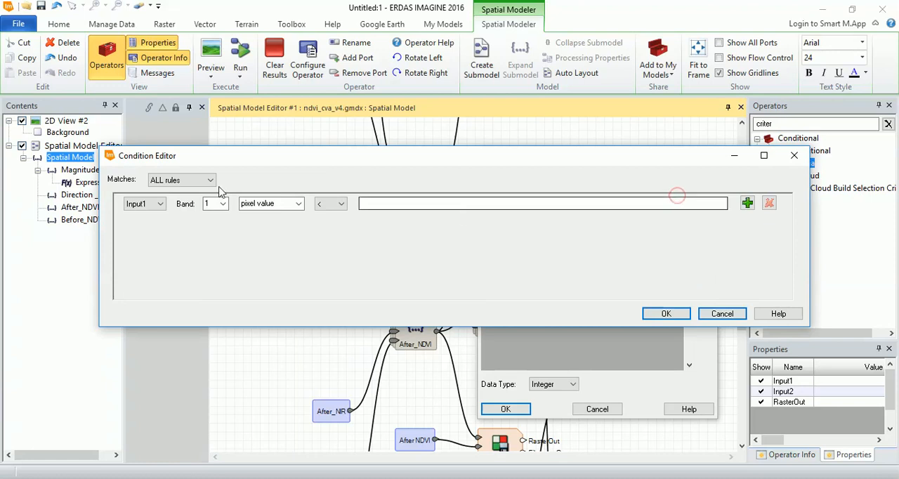
pyautogui.click(162, 205)
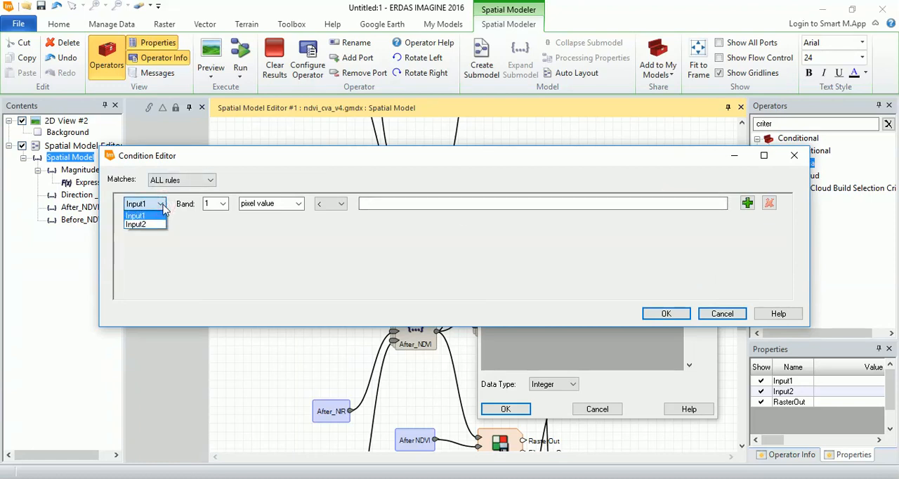
pyautogui.click(155, 220)
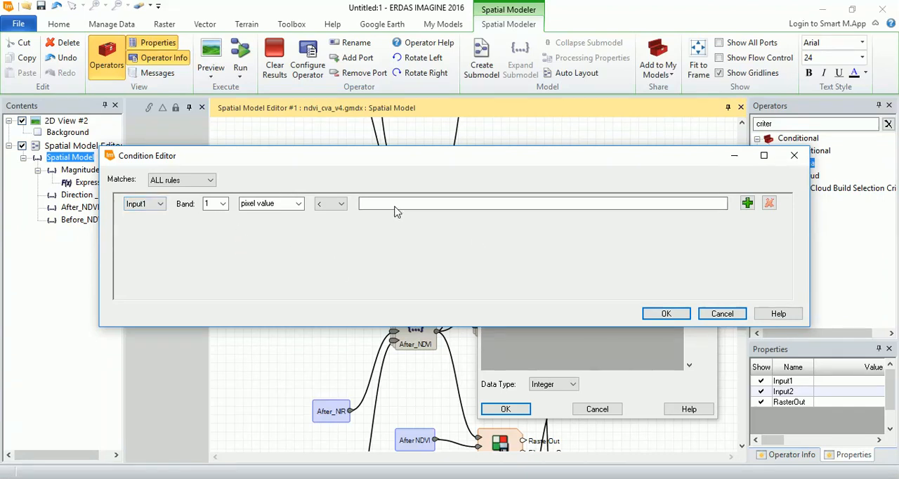
pyautogui.click(341, 204)
pyautogui.click(330, 232)
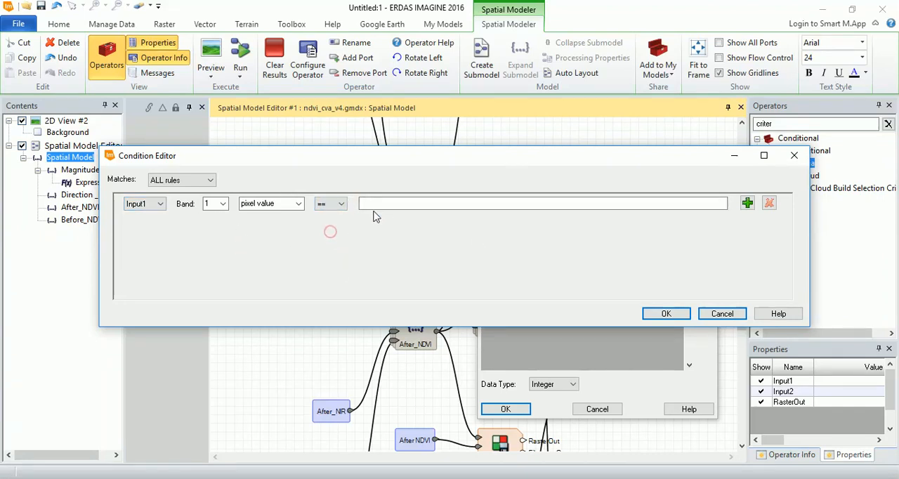
pyautogui.click(377, 205)
pyautogui.write('1')
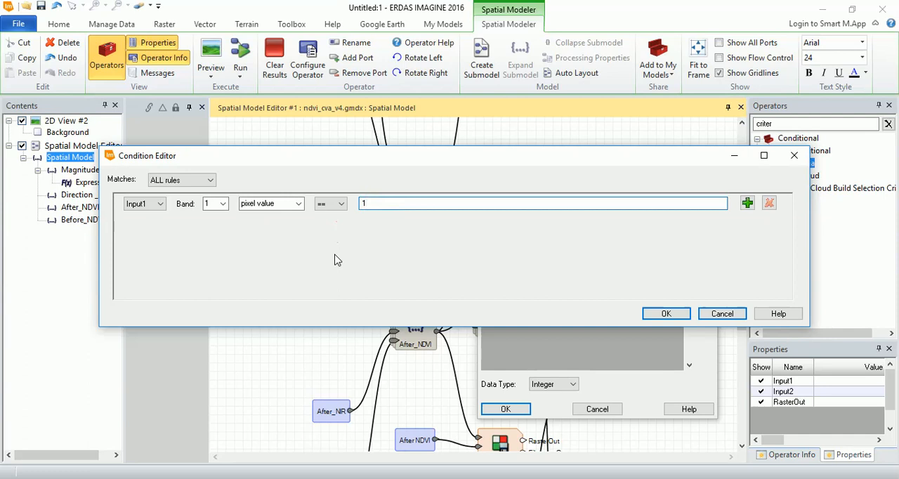
# - Add a second rule to the class 1 condition that the Input2 band 1 pixel value == 1, and accept the condition
pyautogui.click(747, 203)
pyautogui.click(160, 224)
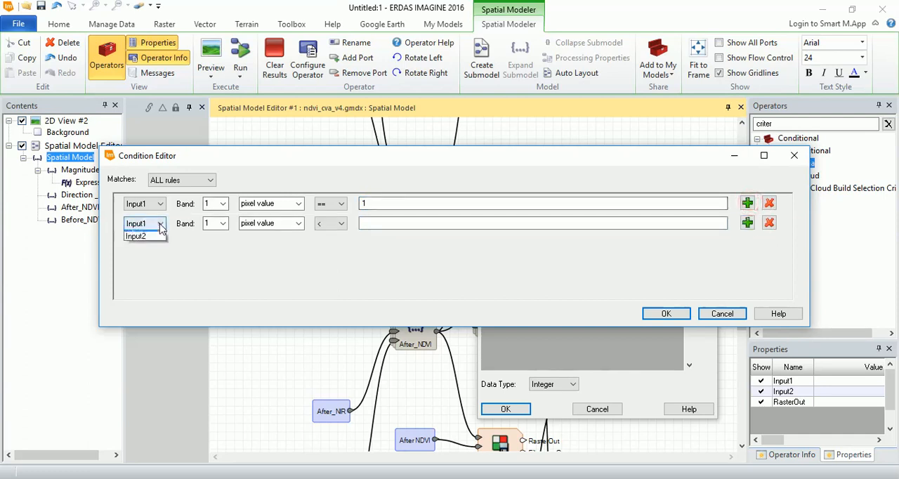
pyautogui.click(143, 241)
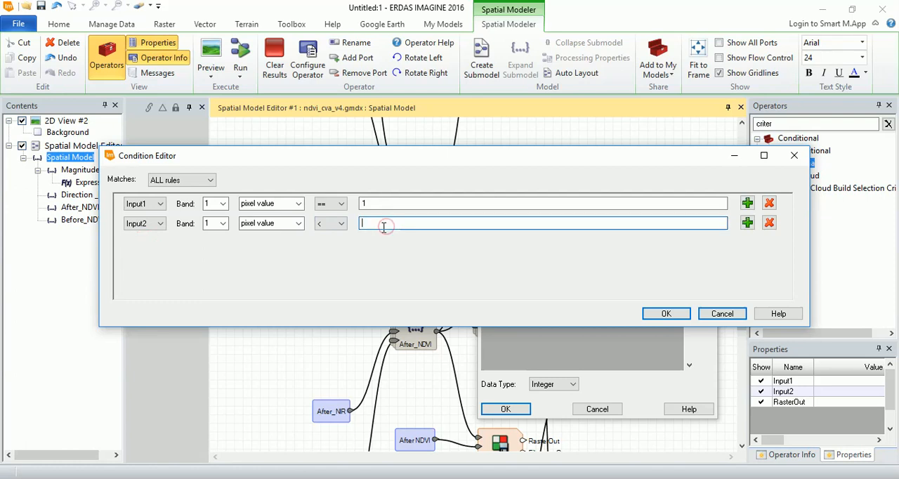
pyautogui.click(338, 223)
pyautogui.click(327, 252)
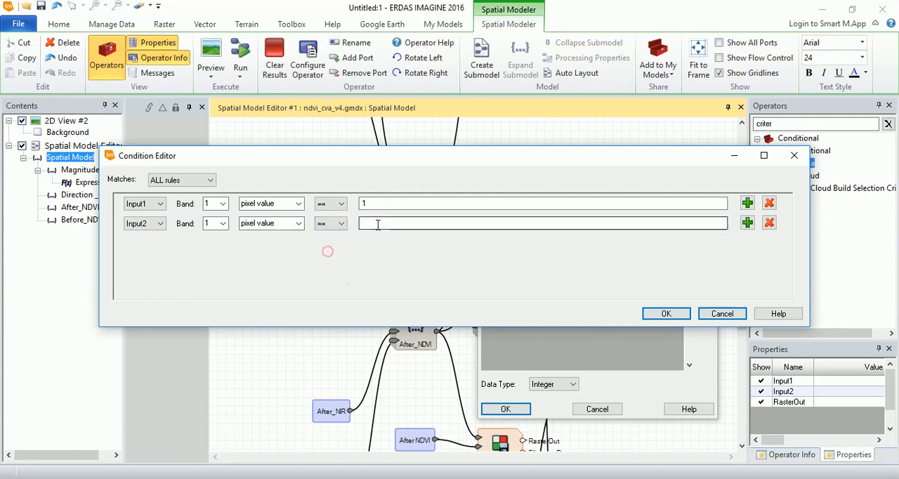
pyautogui.click(377, 224)
pyautogui.write('1')
pyautogui.click(504, 263)
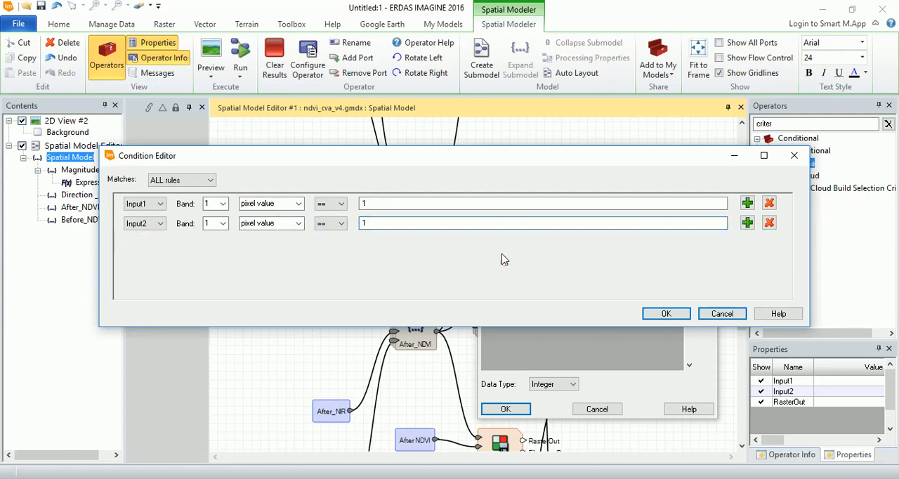
pyautogui.click(657, 316)
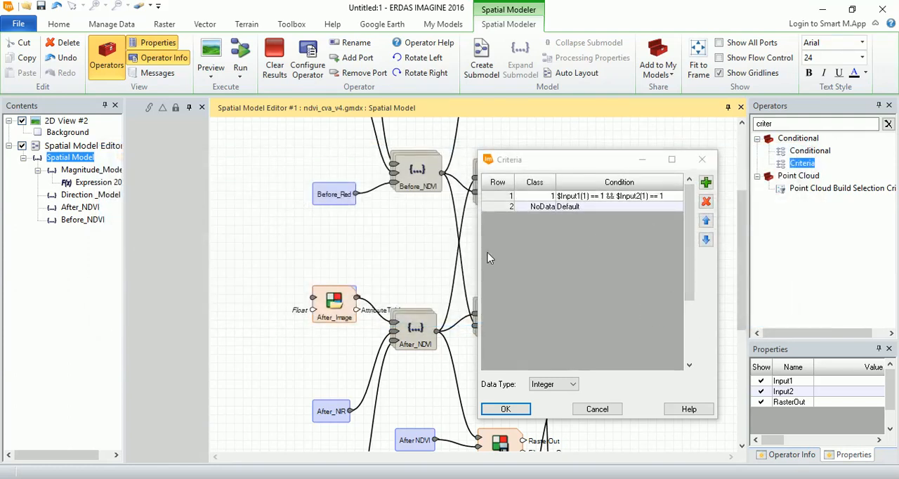
# - Add another row to the Criteria table and set its class value to 2
pyautogui.click(706, 182)
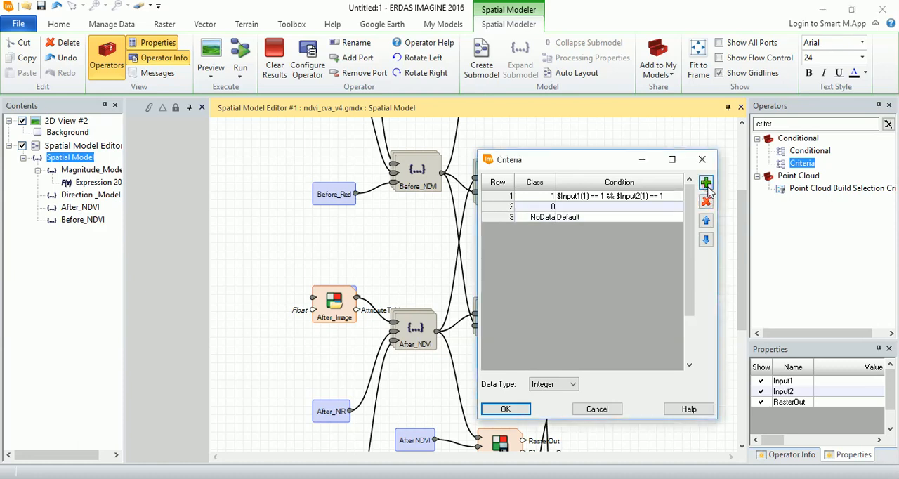
pyautogui.click(547, 206)
pyautogui.write('2')
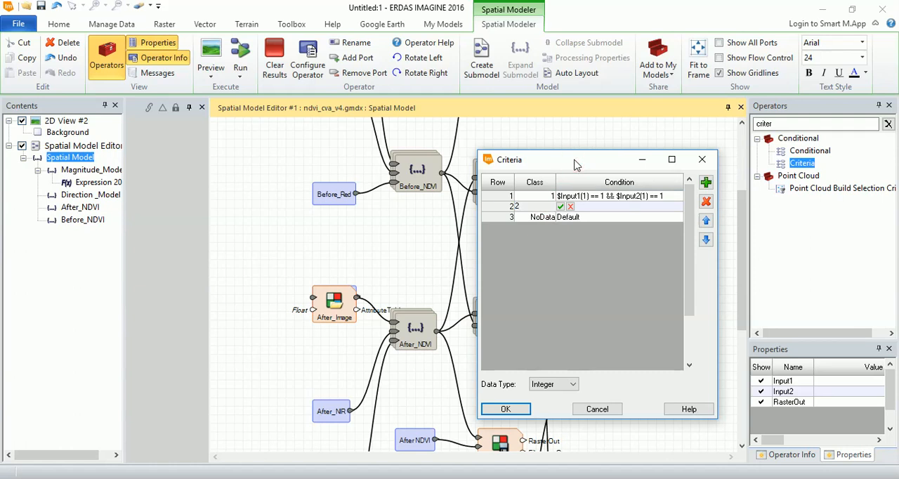
pyautogui.click(593, 261)
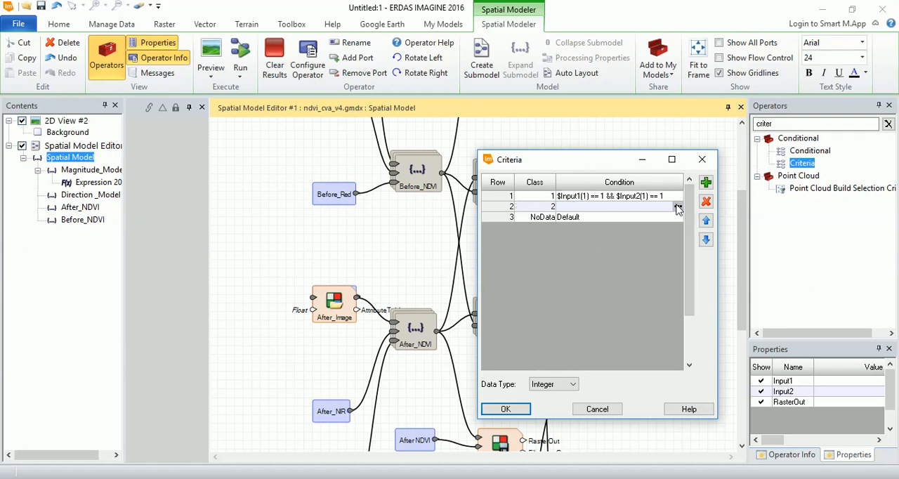
# - Start the class 2 condition with a rule that the Input1 band 1 pixel value == 2
pyautogui.click(678, 208)
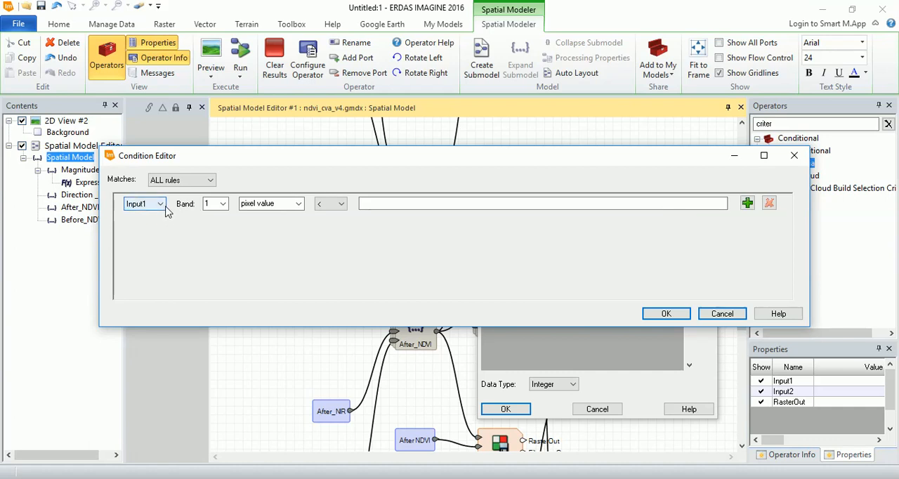
pyautogui.click(342, 205)
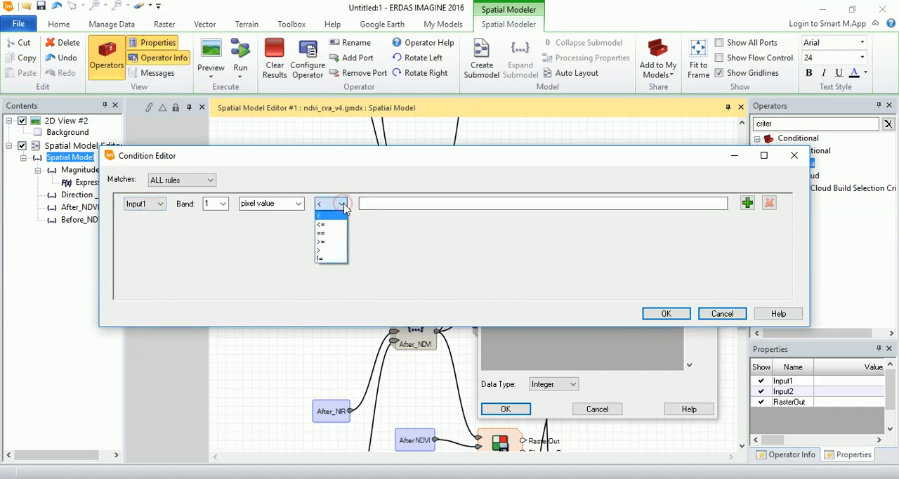
pyautogui.click(331, 234)
pyautogui.click(381, 202)
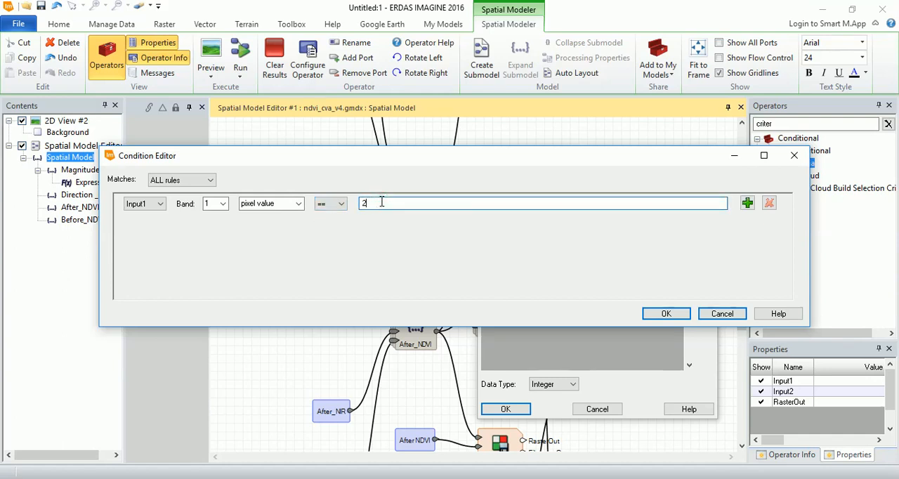
# - Add a second rule to the class 2 condition that the Input2 band 1 pixel value == 1, and accept the condition
pyautogui.click(747, 203)
pyautogui.click(144, 224)
pyautogui.click(137, 243)
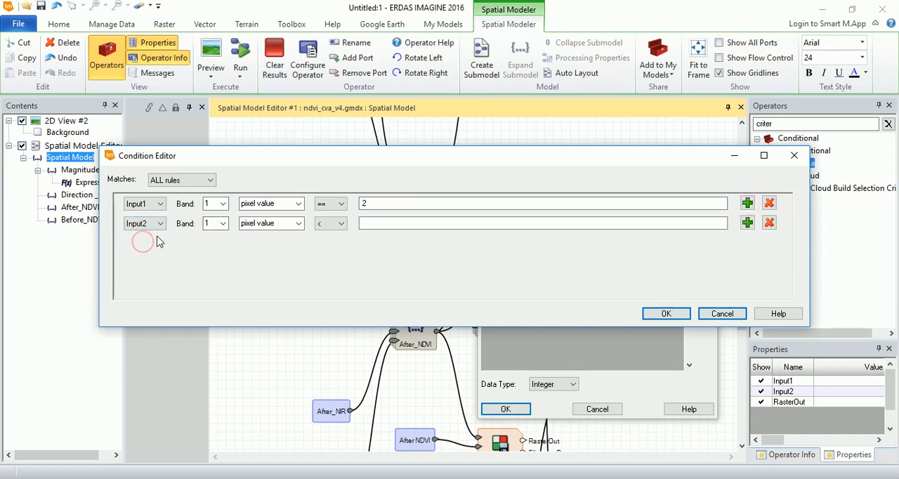
pyautogui.click(339, 223)
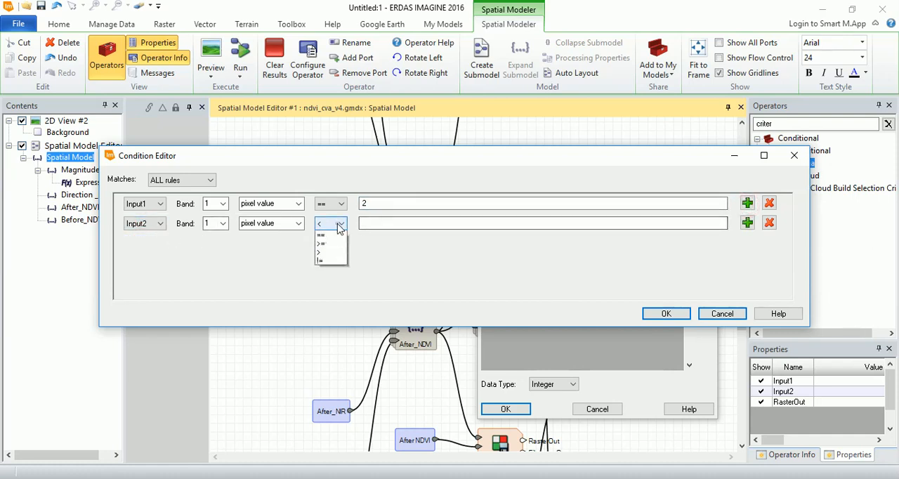
pyautogui.click(326, 252)
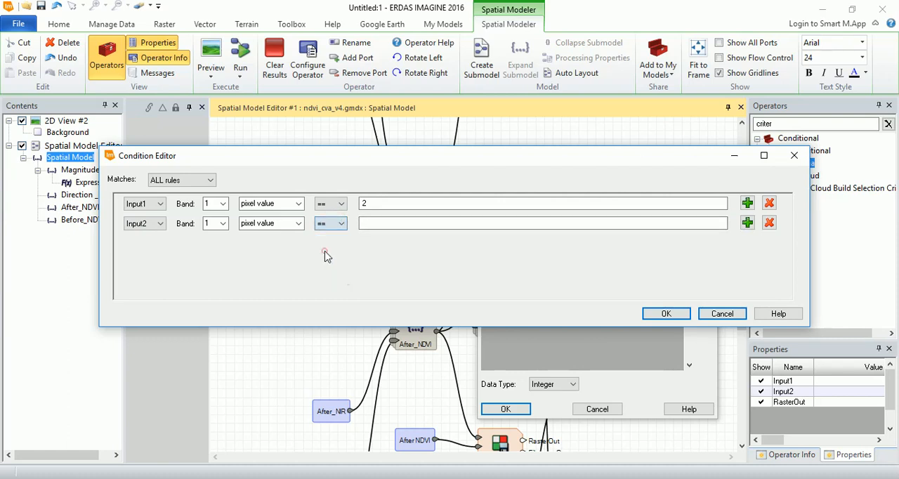
pyautogui.moveTo(387, 156); pyautogui.dragTo(402, 211)
pyautogui.click(386, 279)
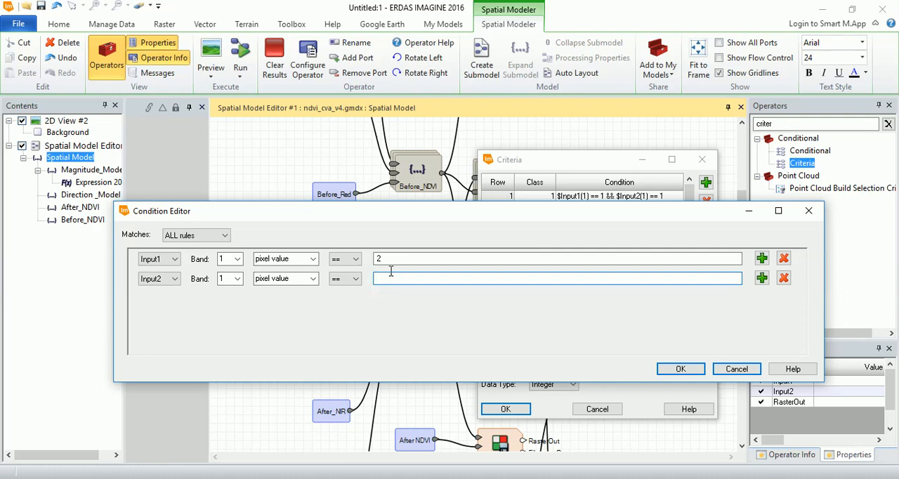
pyautogui.write('1')
pyautogui.click(672, 368)
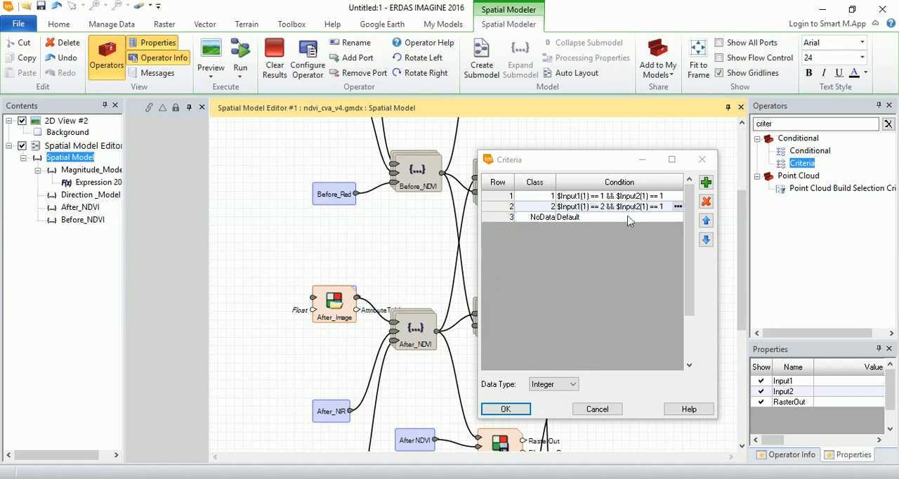
# - Add a third row to the Criteria table and set its class value to 3
pyautogui.click(706, 184)
pyautogui.click(546, 217)
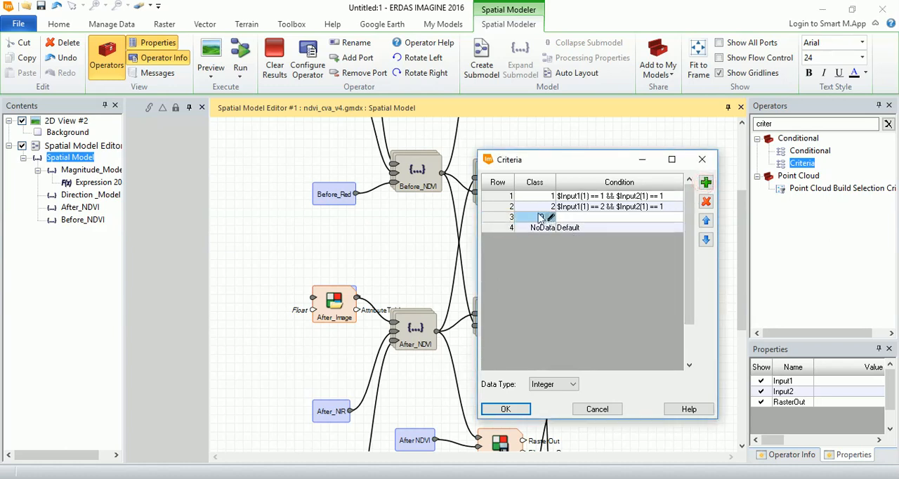
pyautogui.click(550, 219)
pyautogui.write('3')
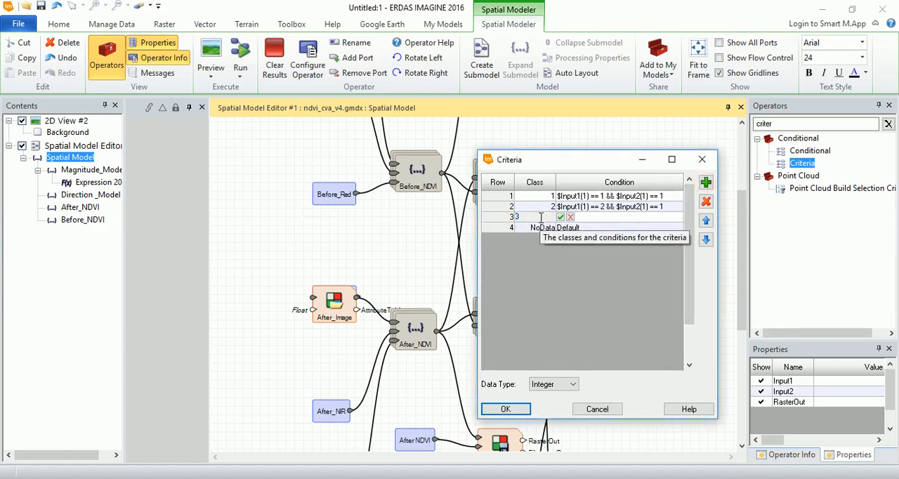
pyautogui.press('Return')
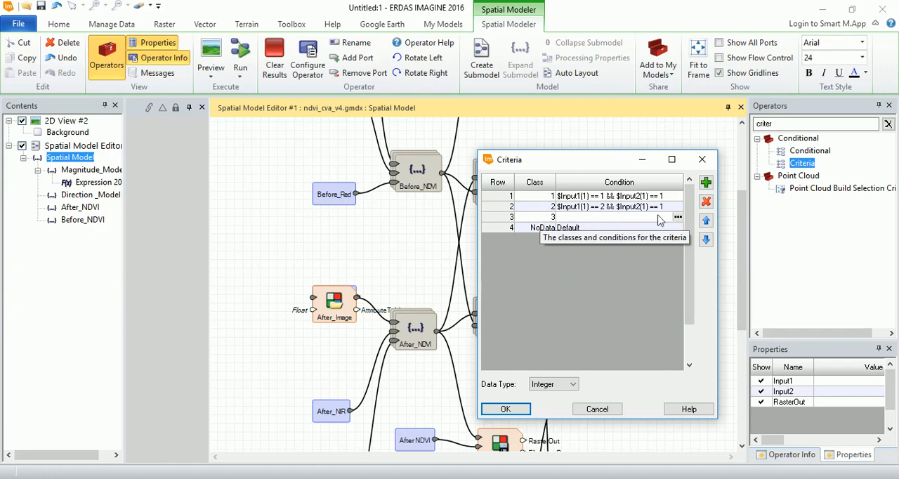
# - Start the class 3 condition with a rule that the Input1 band 1 pixel value == 2
pyautogui.click(678, 219)
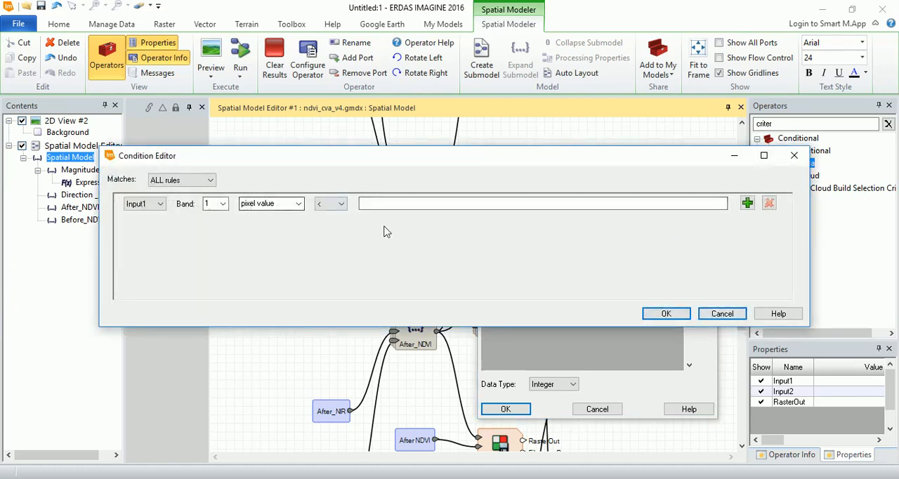
pyautogui.click(333, 209)
pyautogui.click(322, 234)
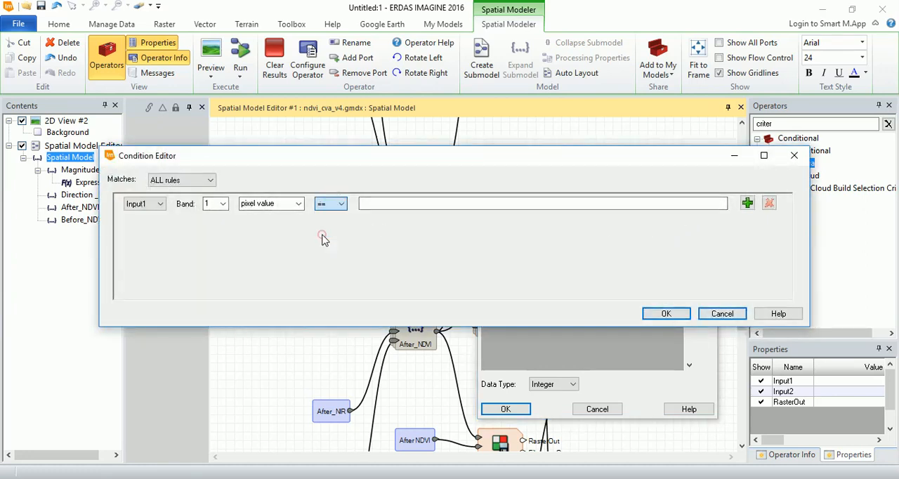
pyautogui.moveTo(375, 163); pyautogui.dragTo(372, 233)
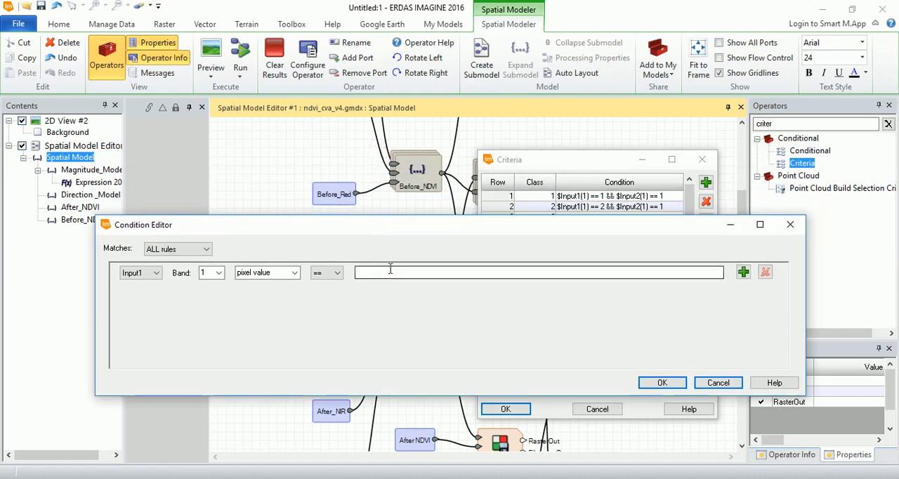
pyautogui.click(381, 273)
pyautogui.write('2')
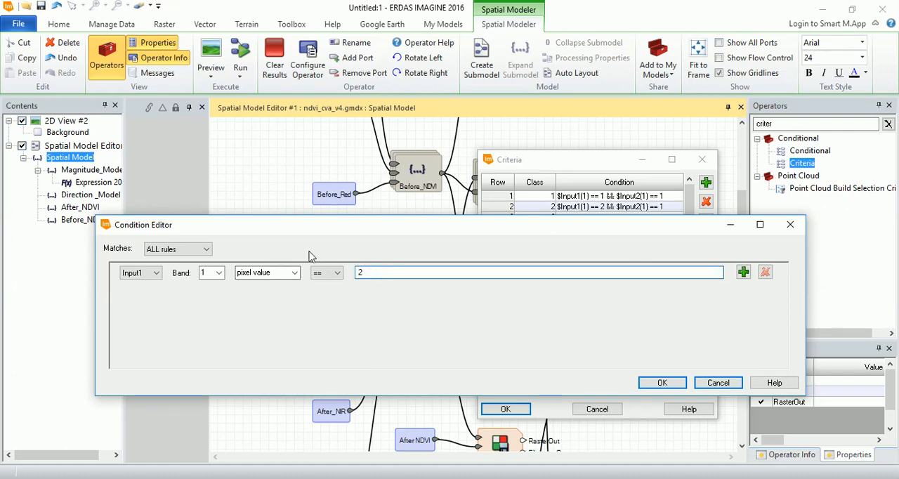
# - Add a second rule to the class 3 condition that the Input2 band 1 pixel value == 2, and accept the condition
pyautogui.click(745, 274)
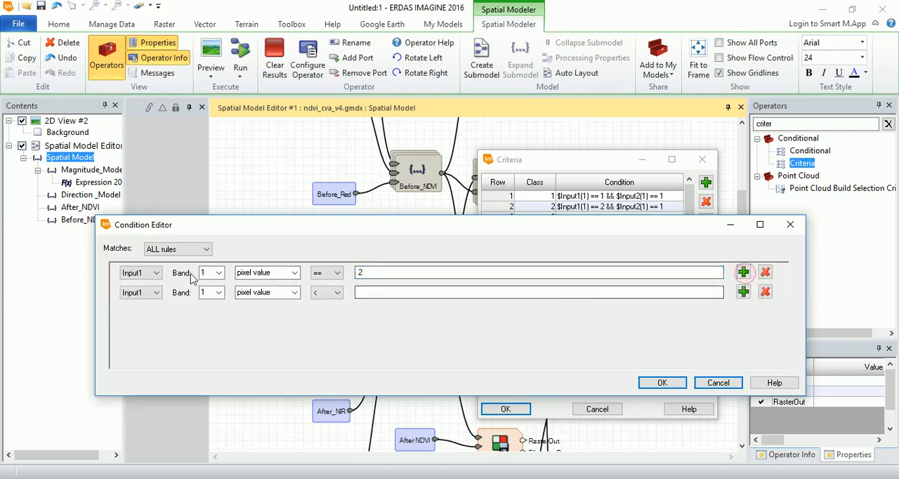
pyautogui.click(153, 297)
pyautogui.click(133, 311)
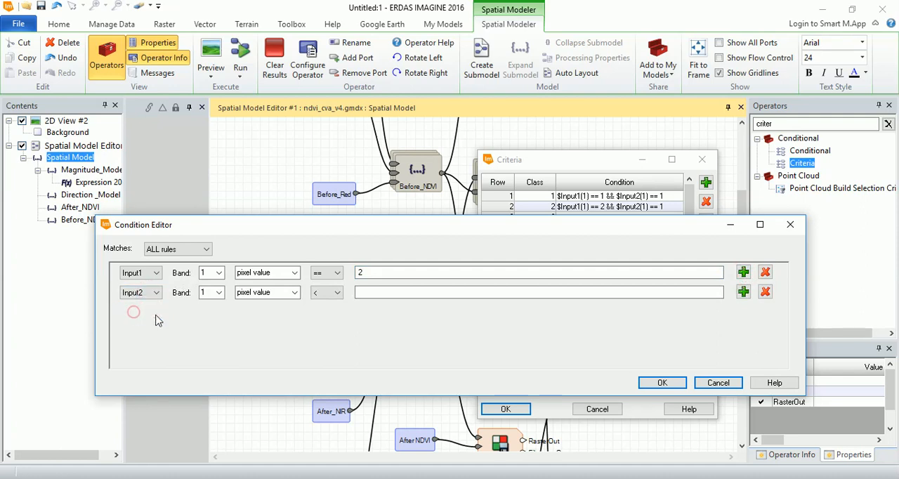
pyautogui.moveTo(439, 230); pyautogui.dragTo(482, 290)
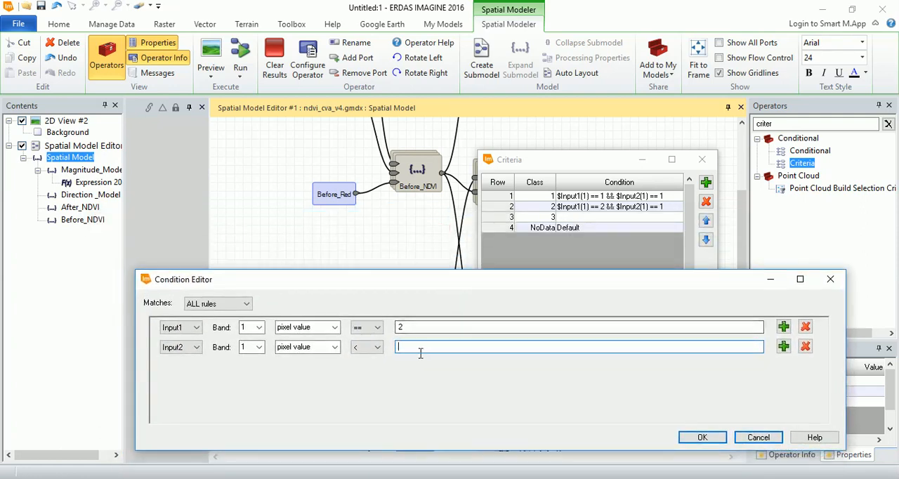
pyautogui.click(378, 351)
pyautogui.click(361, 372)
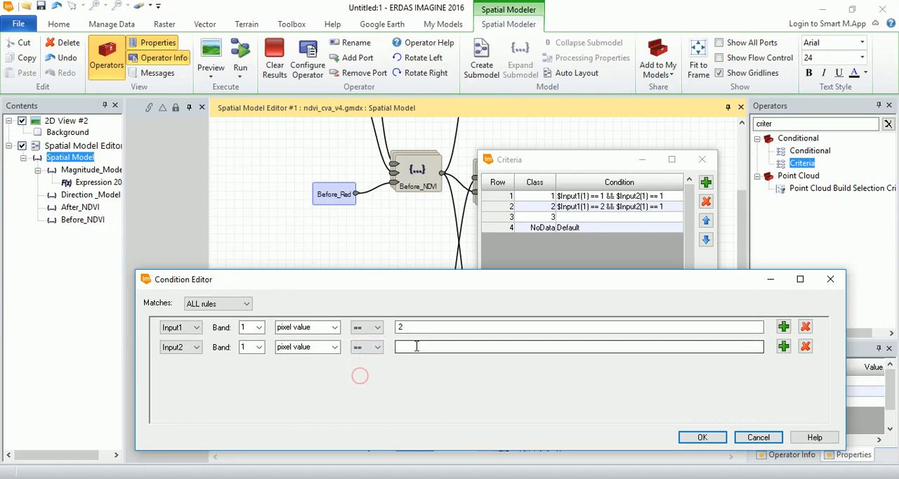
pyautogui.write('3')
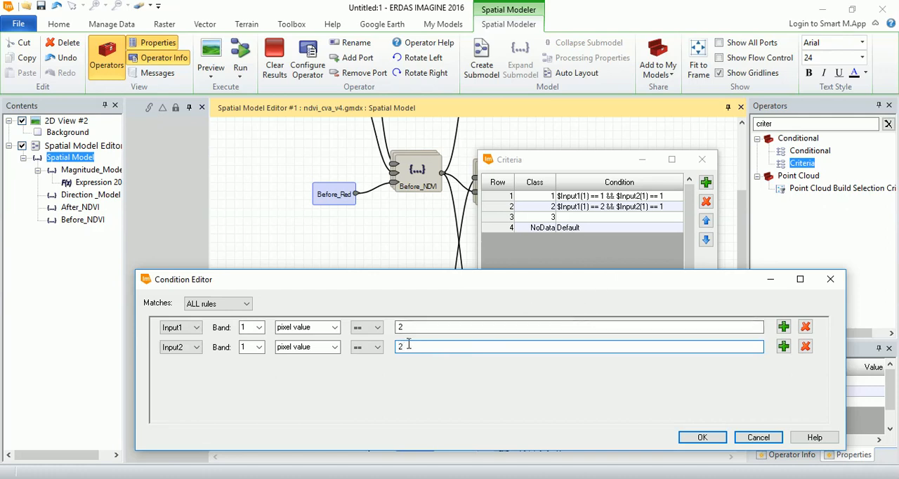
pyautogui.click(703, 437)
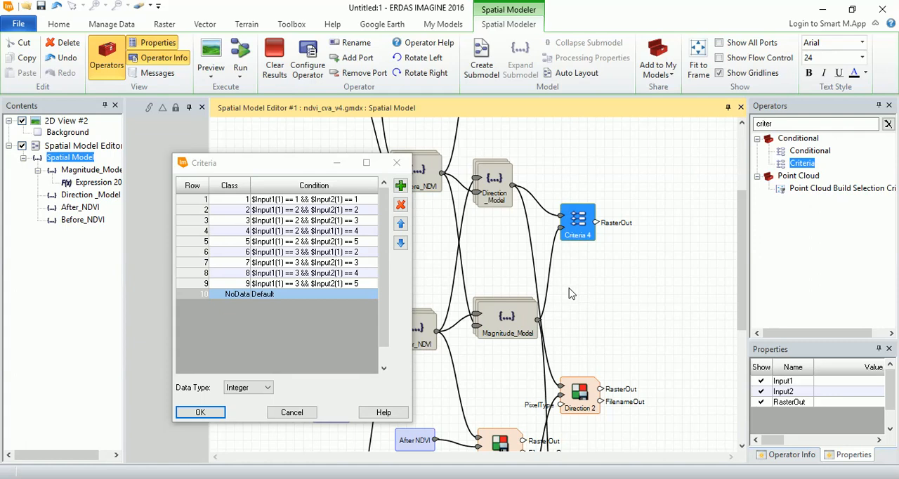
# - Review classes 2–5 and 6–9, accept the Criteria table, and move the Criteria operator farther from the Direction and Magnitude submodels
pyautogui.moveTo(200, 210); pyautogui.dragTo(191, 243)
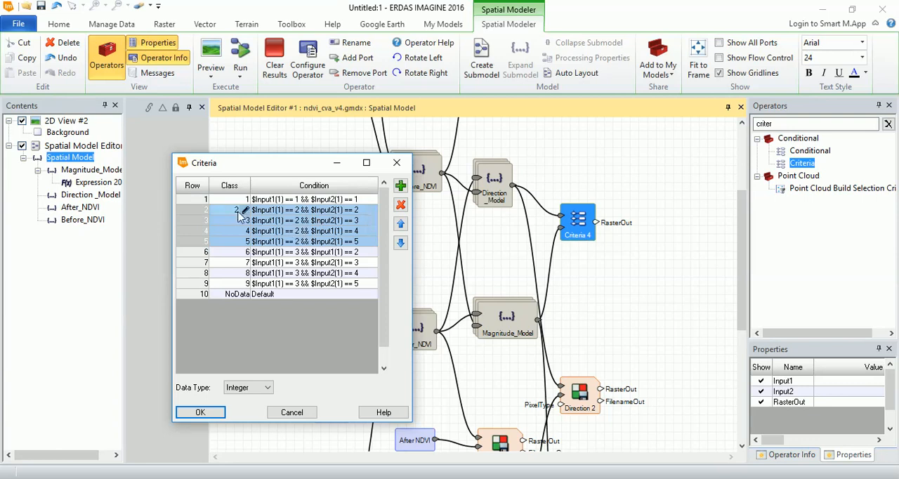
pyautogui.moveTo(204, 258); pyautogui.dragTo(191, 284)
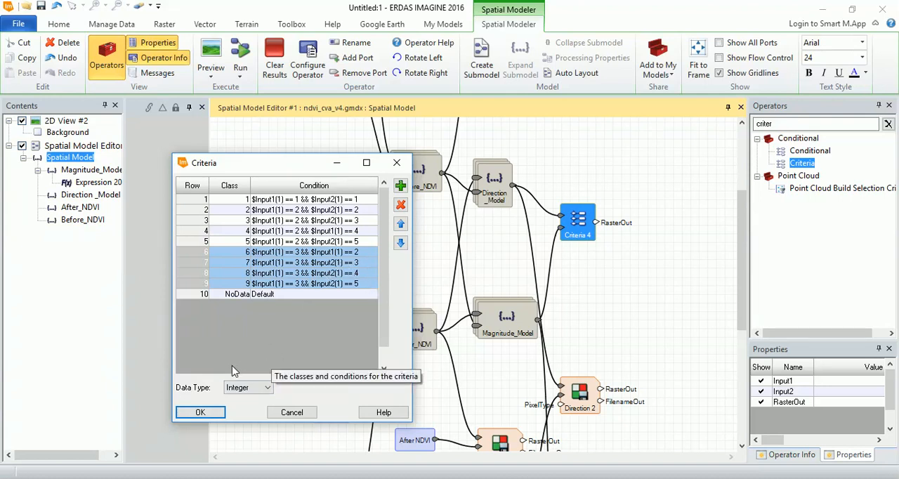
pyautogui.click(202, 412)
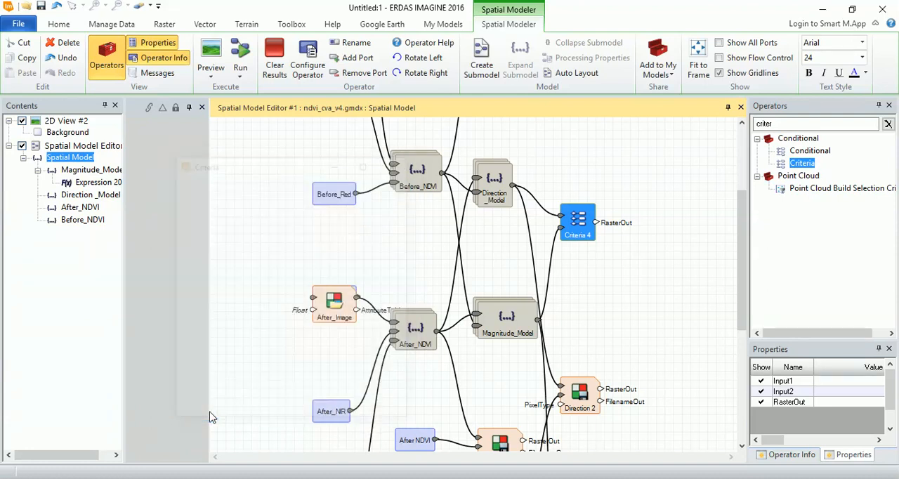
pyautogui.click(720, 224)
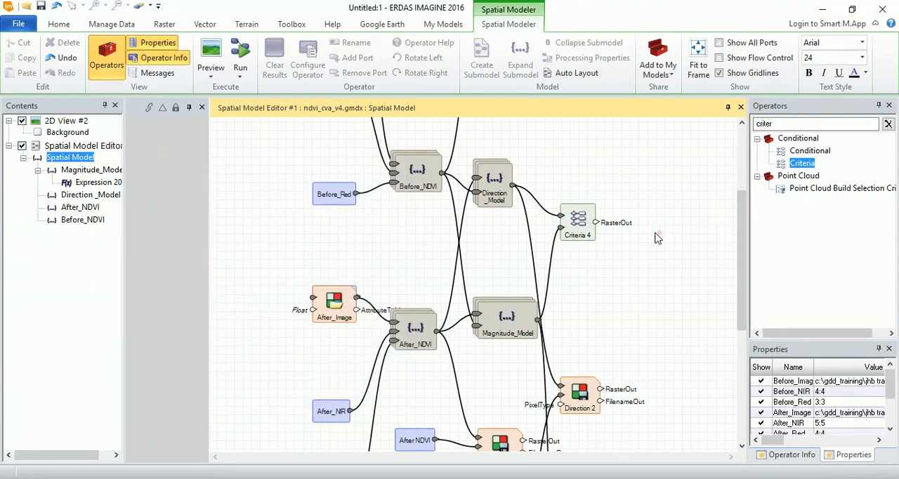
pyautogui.moveTo(596, 230); pyautogui.dragTo(611, 237)
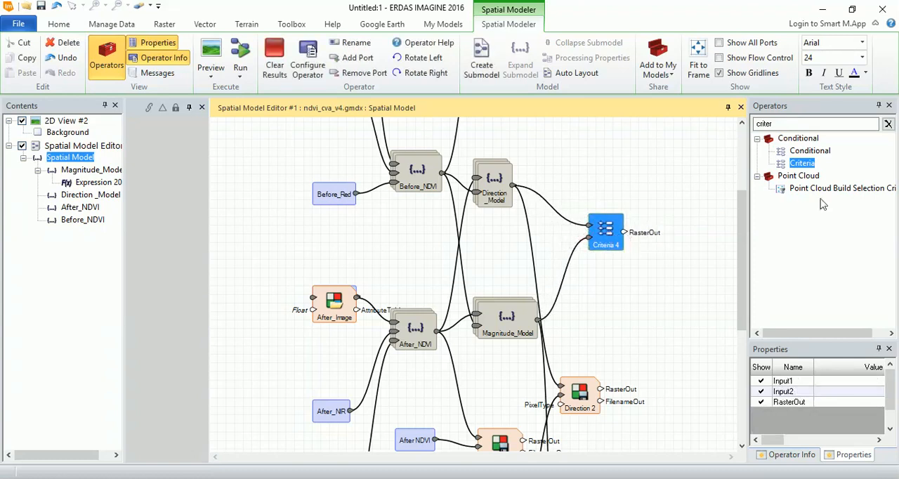
# - Add a Raster Output operator beside the Criteria operator and connect the Criteria's RasterOut port to its raster input
pyautogui.doubleClick(770, 124)
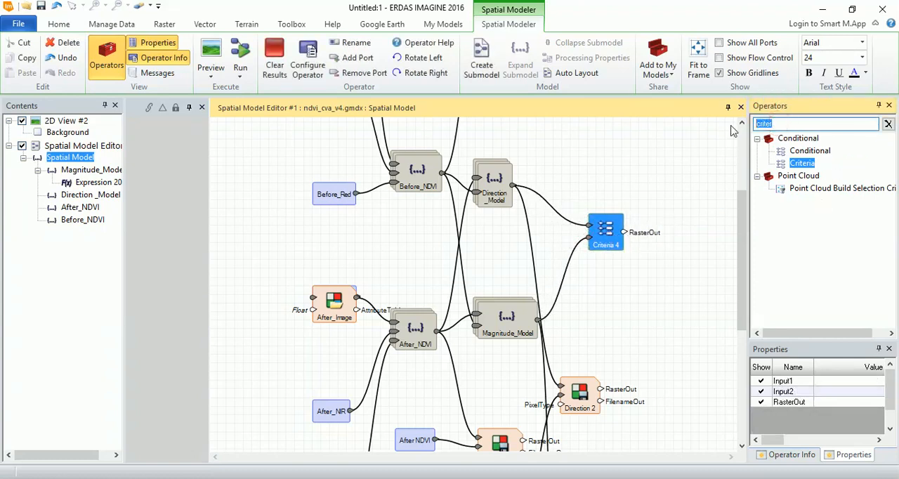
pyautogui.write('rats')
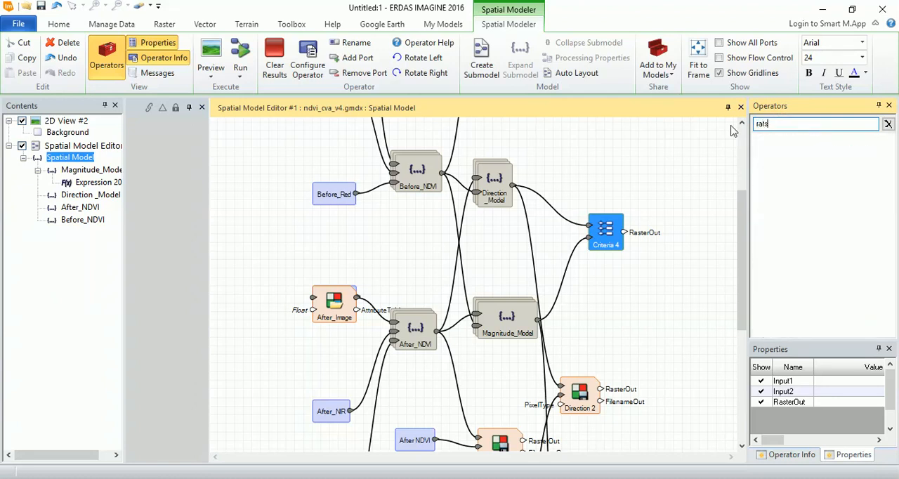
pyautogui.press('BackSpace')
pyautogui.press('BackSpace')
pyautogui.write('ster')
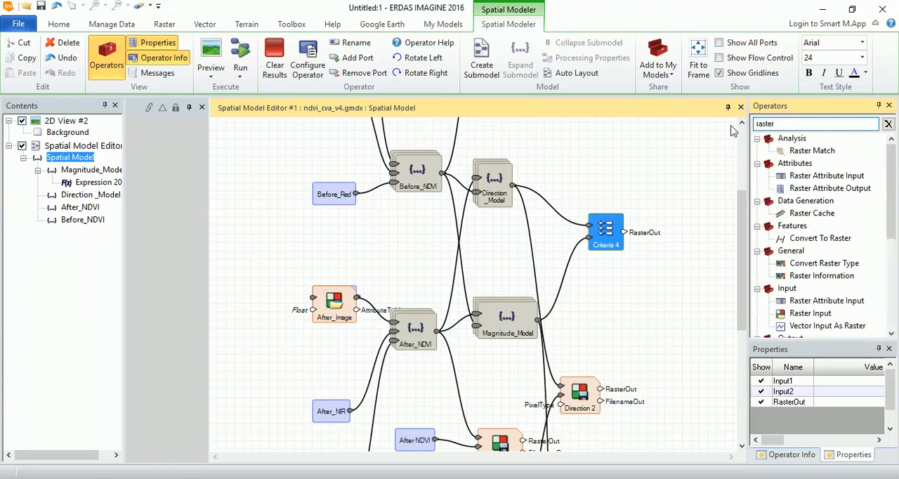
pyautogui.write(' ou')
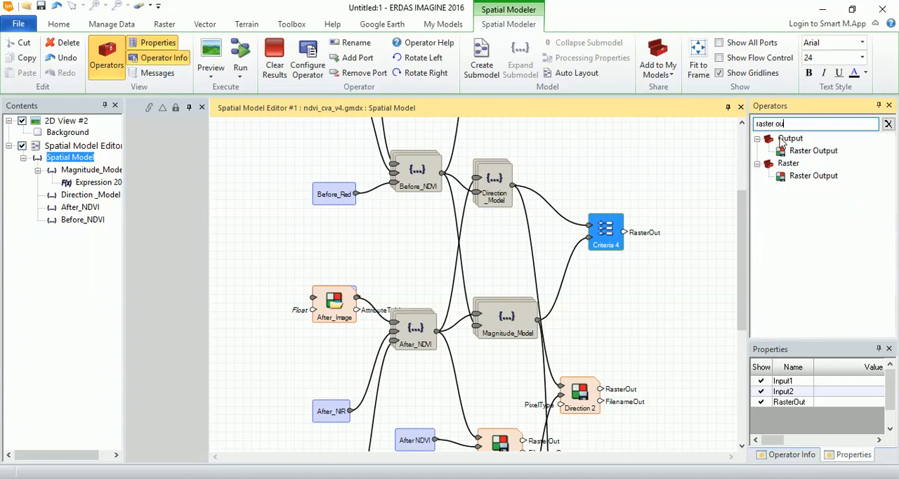
pyautogui.moveTo(804, 151); pyautogui.dragTo(687, 279)
pyautogui.moveTo(624, 232); pyautogui.dragTo(685, 263)
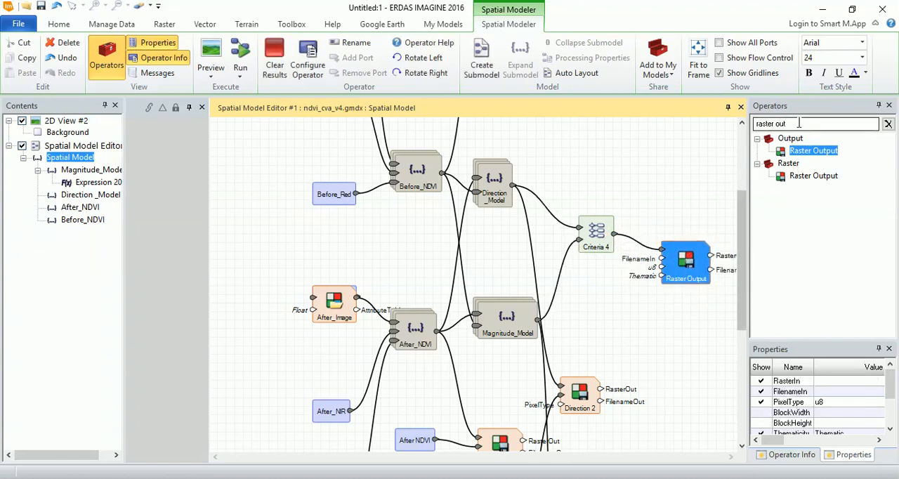
# - Add a Port Input operator connected to the FilenameIn port of the new Raster Output operator
pyautogui.moveTo(799, 124); pyautogui.dragTo(746, 122)
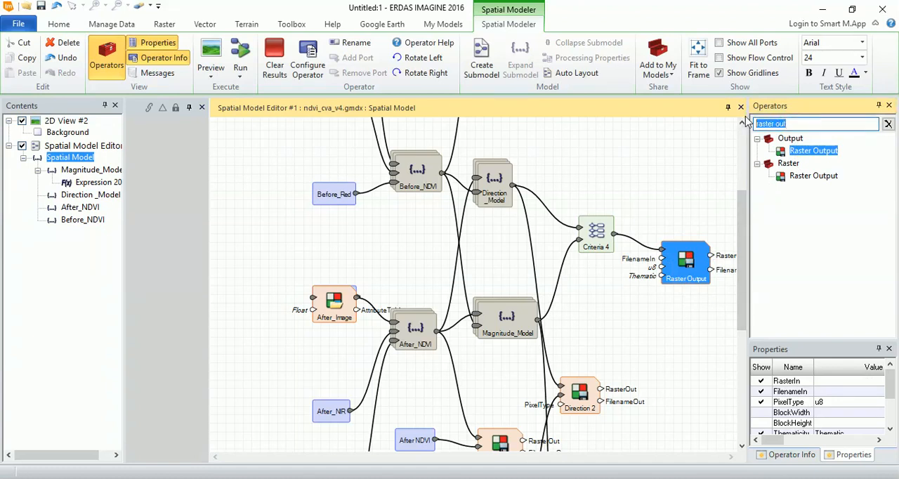
pyautogui.write('0')
pyautogui.press('BackSpace')
pyautogui.write('Port')
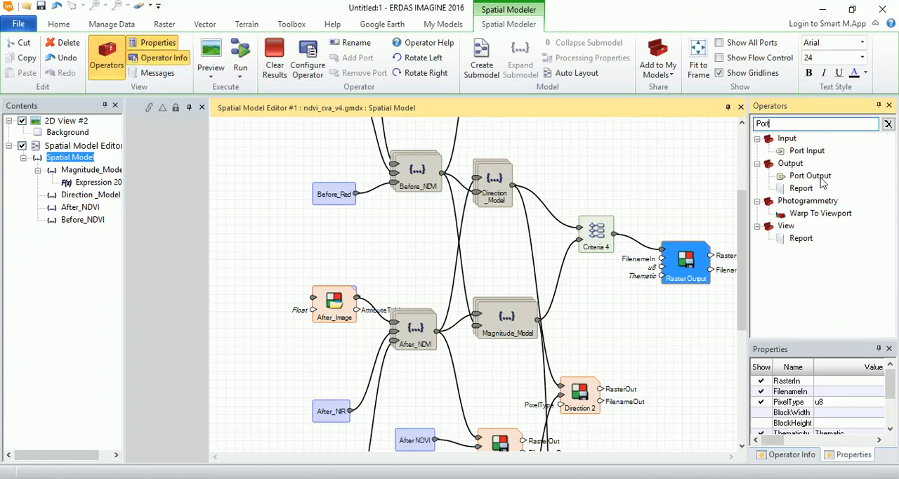
pyautogui.moveTo(815, 158)
pyautogui.mouseDown()
pyautogui.moveTo(594, 274)
pyautogui.moveTo(614, 291)
pyautogui.moveTo(663, 258)
pyautogui.mouseUp()
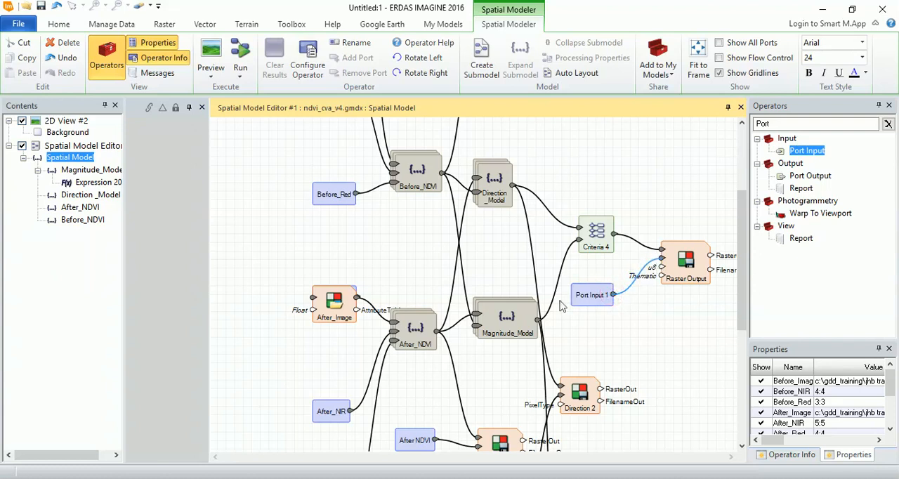
# - Rename the new input port on the Raster Output operator to CVA_Output
pyautogui.doubleClick(600, 298)
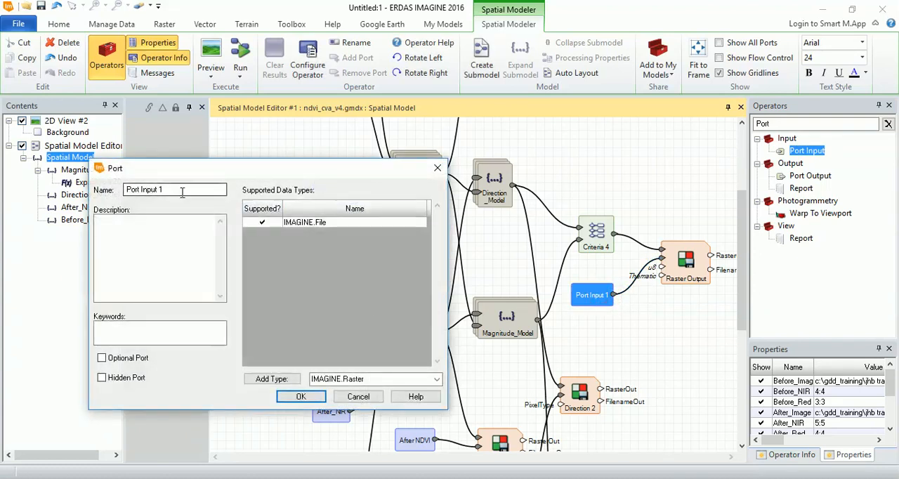
pyautogui.write('CVA_Output')
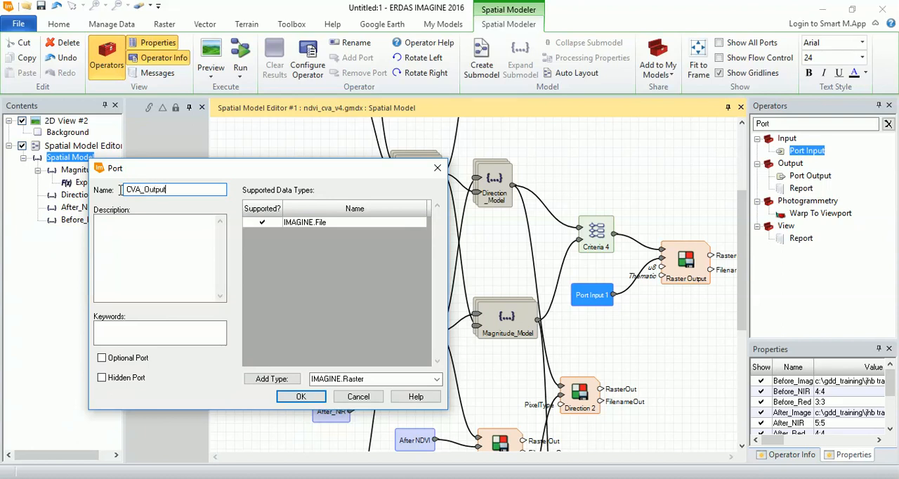
pyautogui.click(295, 395)
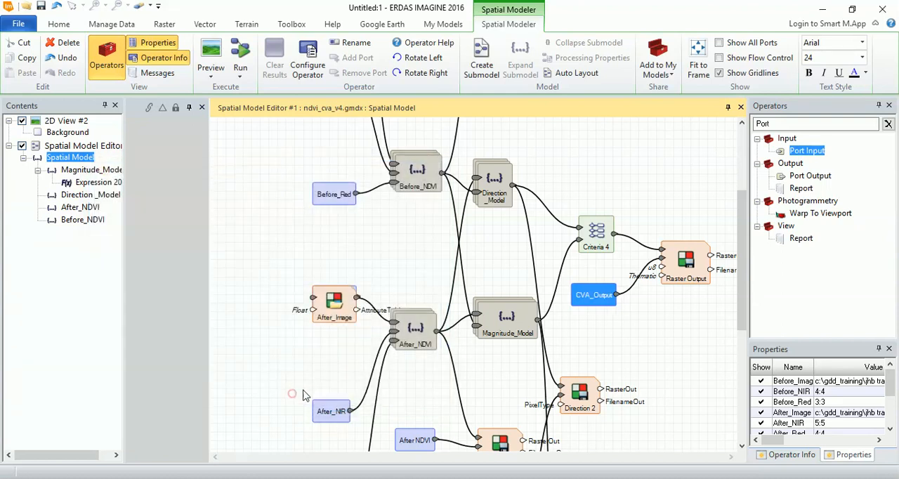
pyautogui.click(671, 349)
pyautogui.moveTo(213, 252)
pyautogui.mouseDown()
pyautogui.moveTo(295, 257)
pyautogui.moveTo(220, 250)
pyautogui.mouseUp()
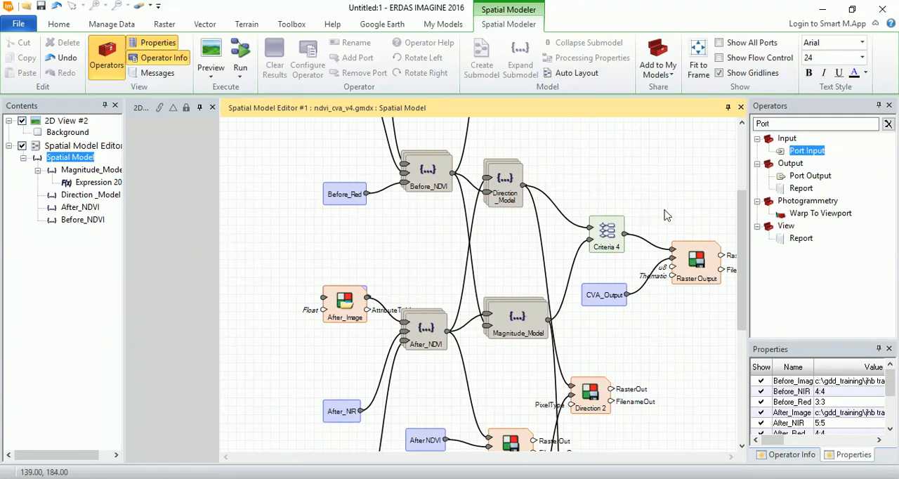
# - Run the spatial model and check its Raster Output operators
pyautogui.click(684, 325)
pyautogui.click(241, 56)
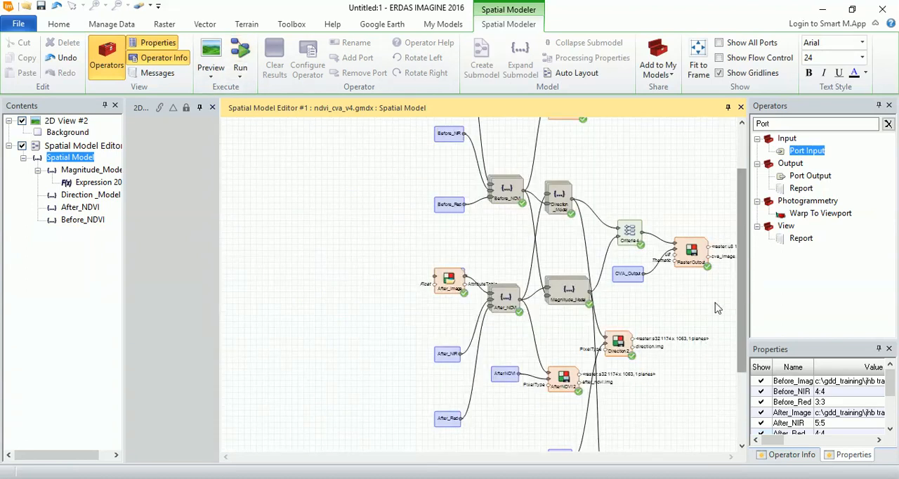
pyautogui.moveTo(739, 275); pyautogui.dragTo(736, 359)
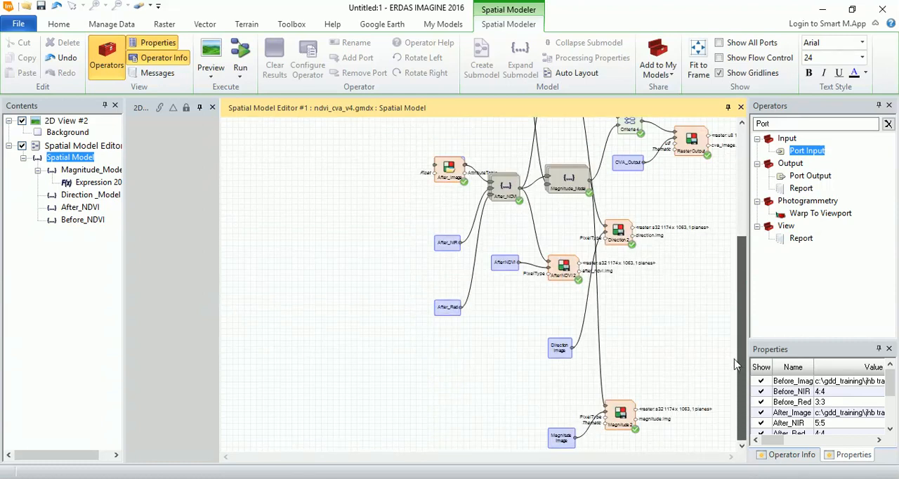
# - Widen the 2D view and load cva_image.img from the outputs folder into it as Pseudo Color
pyautogui.moveTo(219, 291); pyautogui.dragTo(478, 309)
pyautogui.doubleClick(251, 199)
pyautogui.click(330, 211)
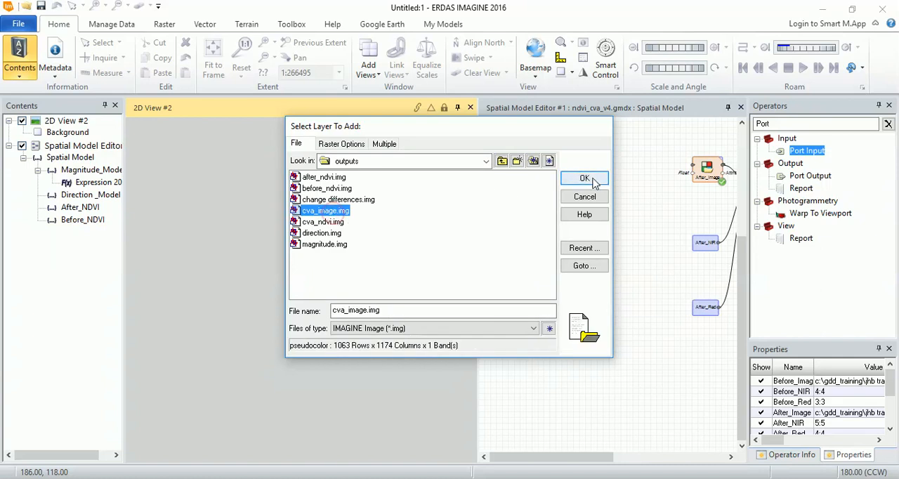
pyautogui.click(344, 145)
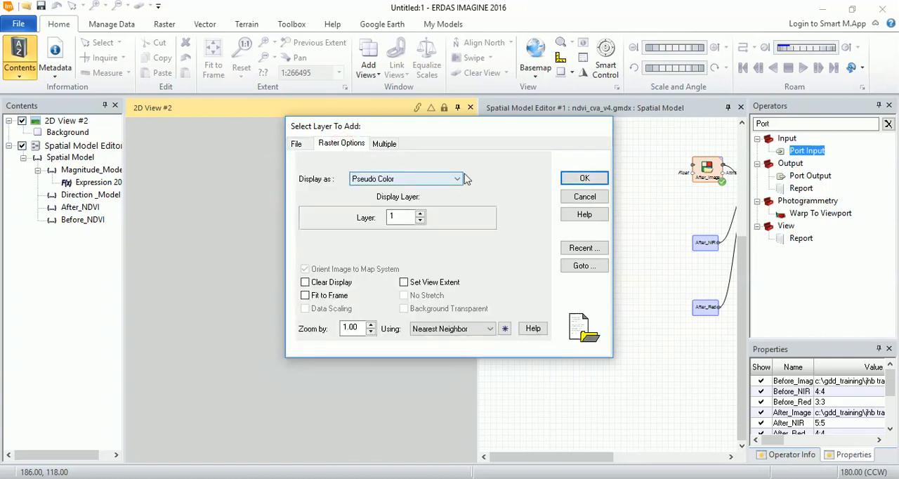
pyautogui.click(584, 179)
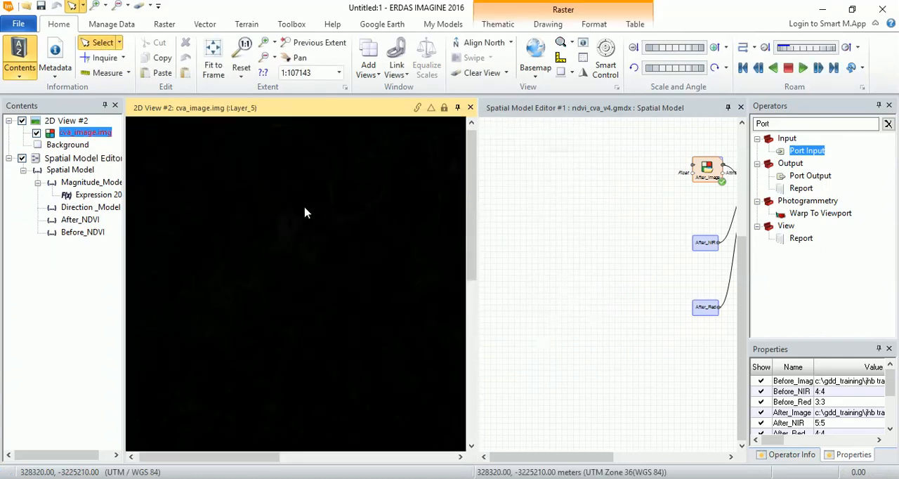
# - Display the attribute table of cva_image.img, fit the image to the view and enlarge the table to show all rows
pyautogui.rightClick(100, 132)
pyautogui.click(123, 140)
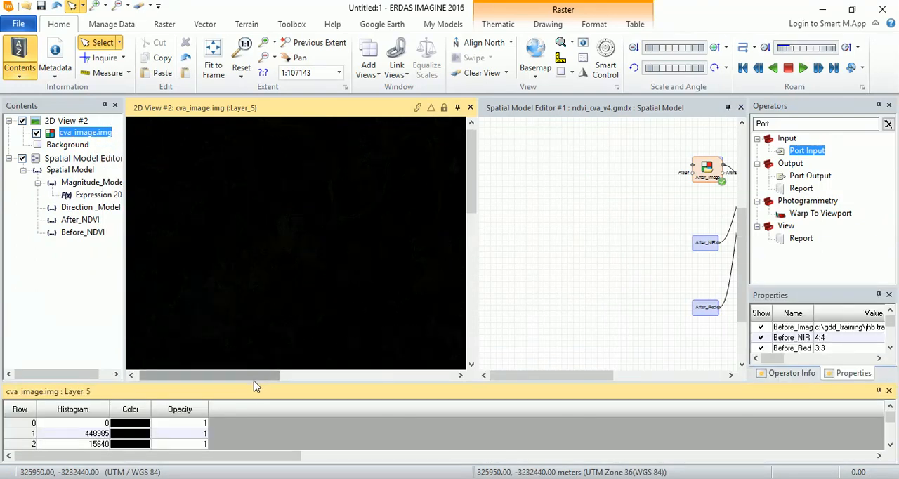
pyautogui.rightClick(285, 229)
pyautogui.click(318, 344)
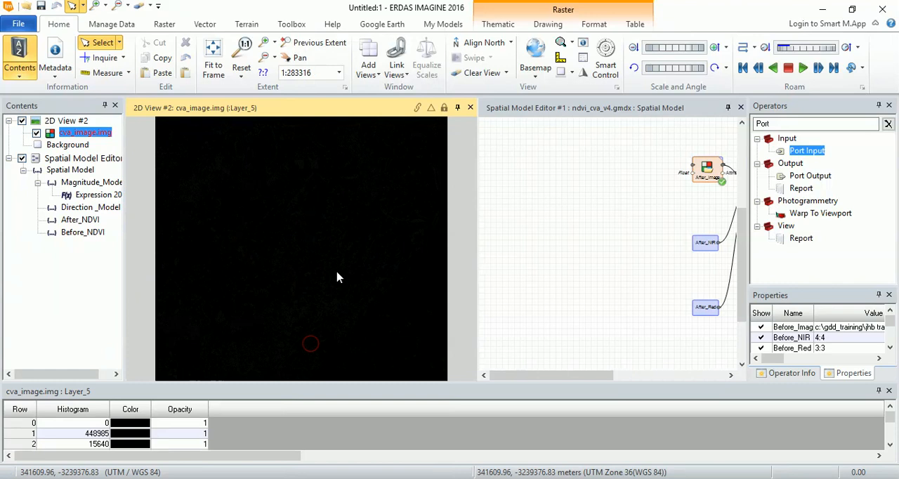
pyautogui.click(234, 382)
pyautogui.moveTo(233, 382); pyautogui.dragTo(225, 293)
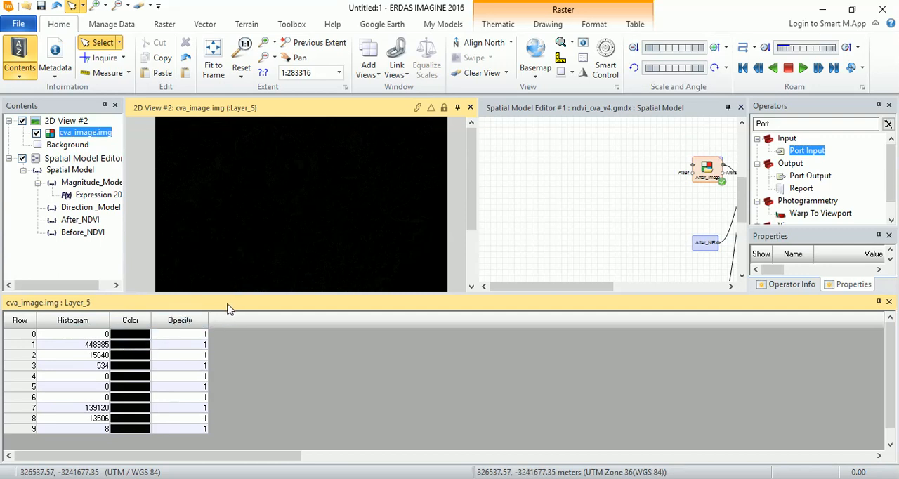
# - Color row 1 DarkGreen and row 2 Gold in the attribute table of cva_image.img, and select row 3
pyautogui.click(22, 344)
pyautogui.click(144, 344)
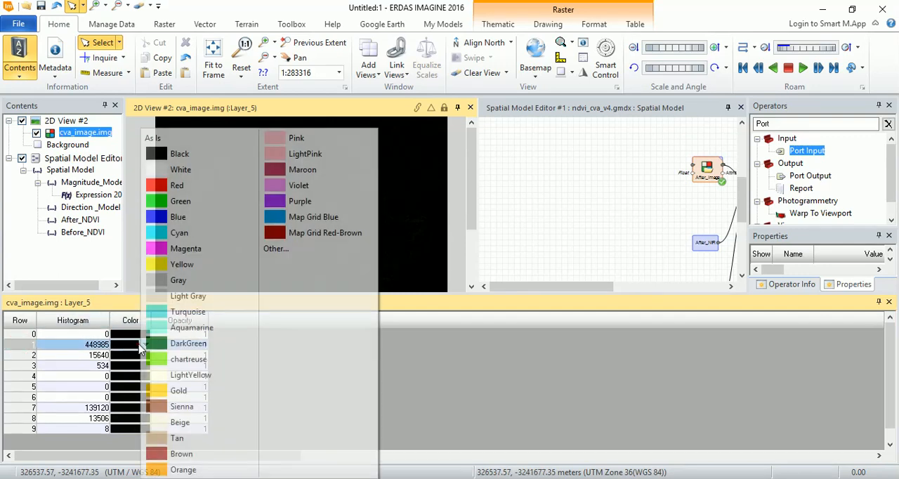
pyautogui.click(156, 344)
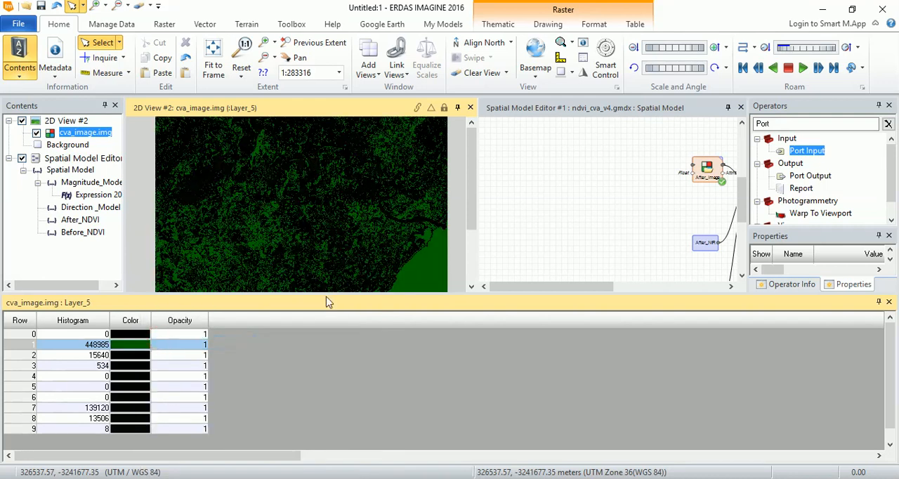
pyautogui.moveTo(317, 294); pyautogui.dragTo(313, 315)
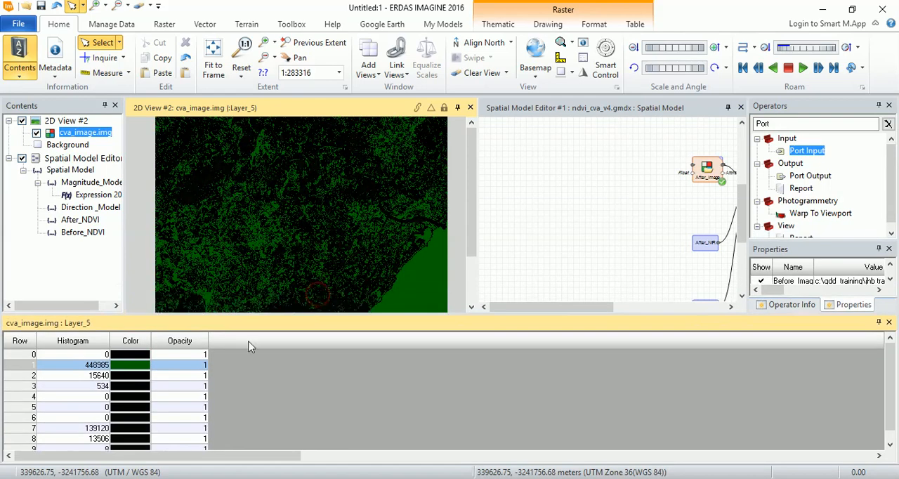
pyautogui.click(25, 376)
pyautogui.click(145, 375)
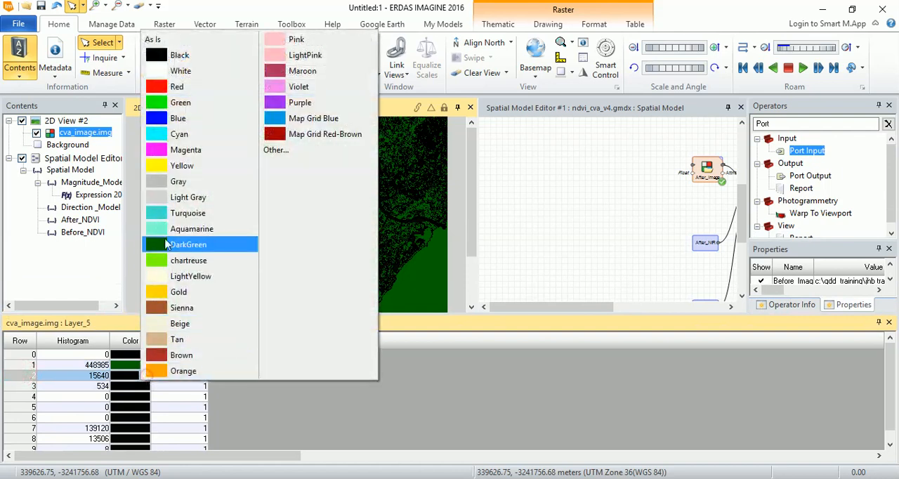
pyautogui.click(157, 292)
pyautogui.click(28, 388)
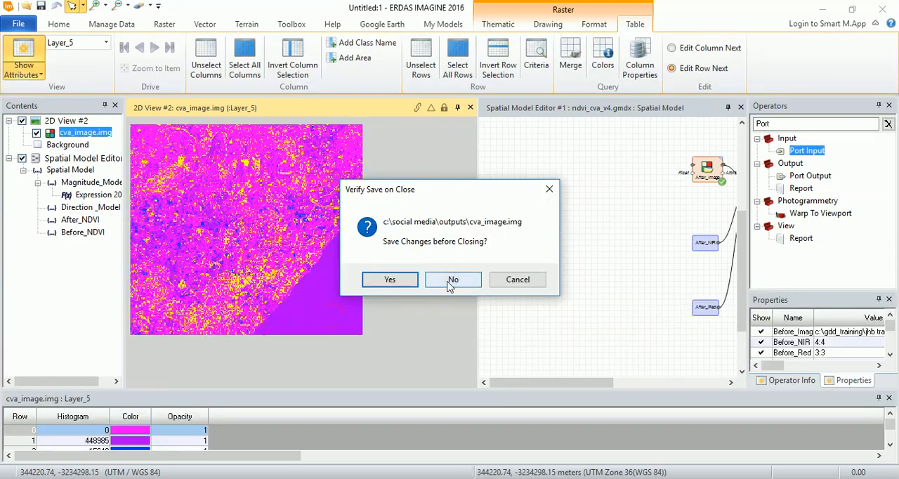
# - Clear cva_image.img from the 2D view and widen the Spatial Model Editor to show the model
pyautogui.click(450, 282)
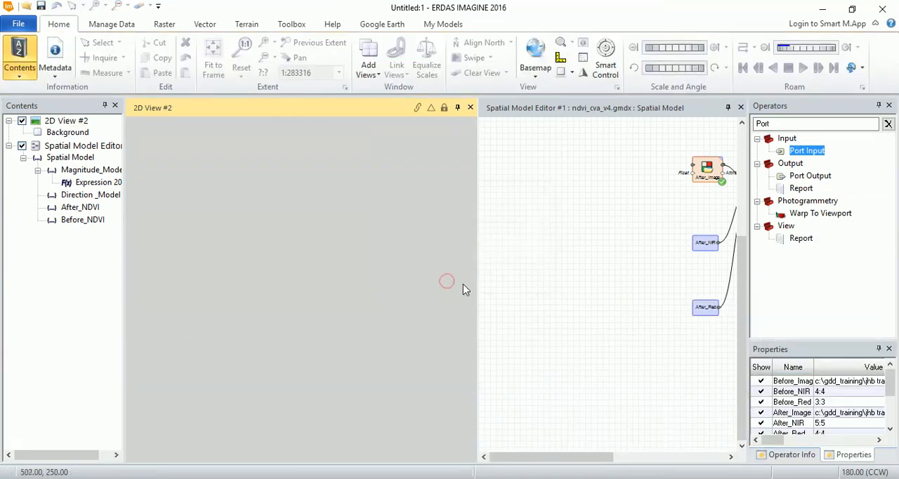
pyautogui.moveTo(478, 280); pyautogui.dragTo(272, 279)
pyautogui.moveTo(469, 457); pyautogui.dragTo(543, 466)
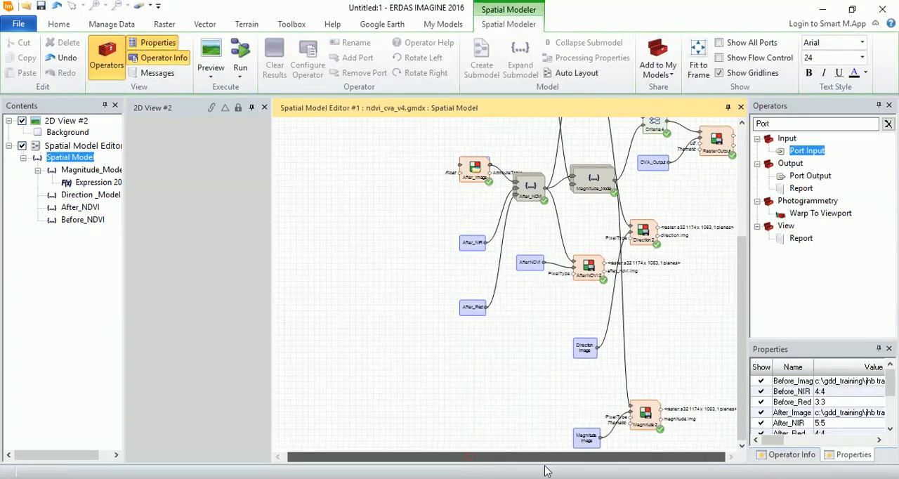
pyautogui.scroll(-1, 691, 250)
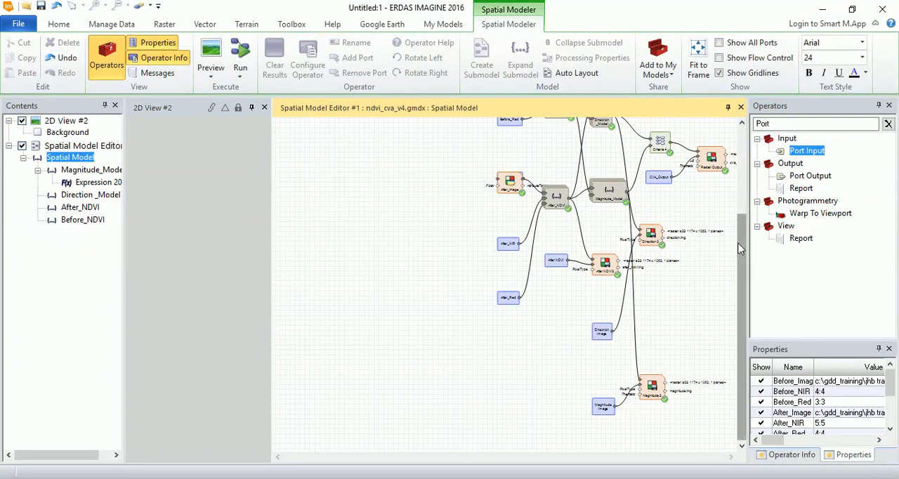
pyautogui.scroll(2, 717, 253)
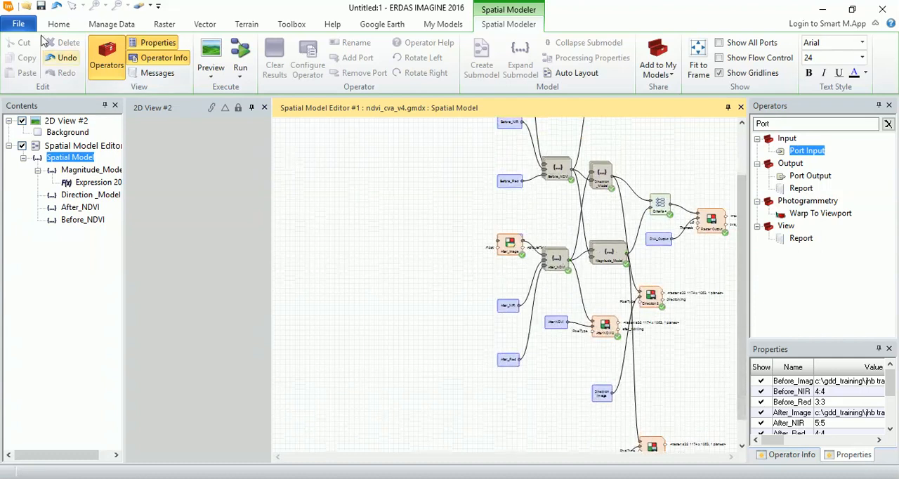
# - Save the spatial model as ndvi_cva_v5.gmdx in the social media folder
pyautogui.click(20, 24)
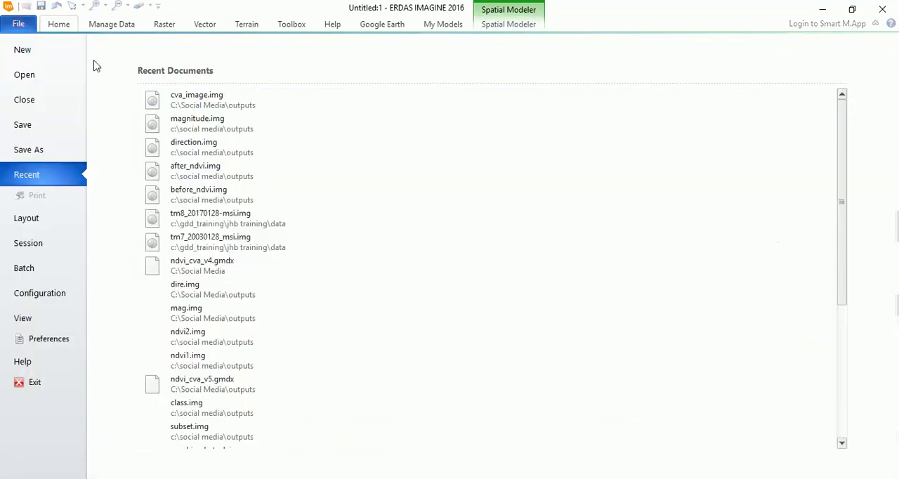
pyautogui.click(34, 149)
pyautogui.click(187, 112)
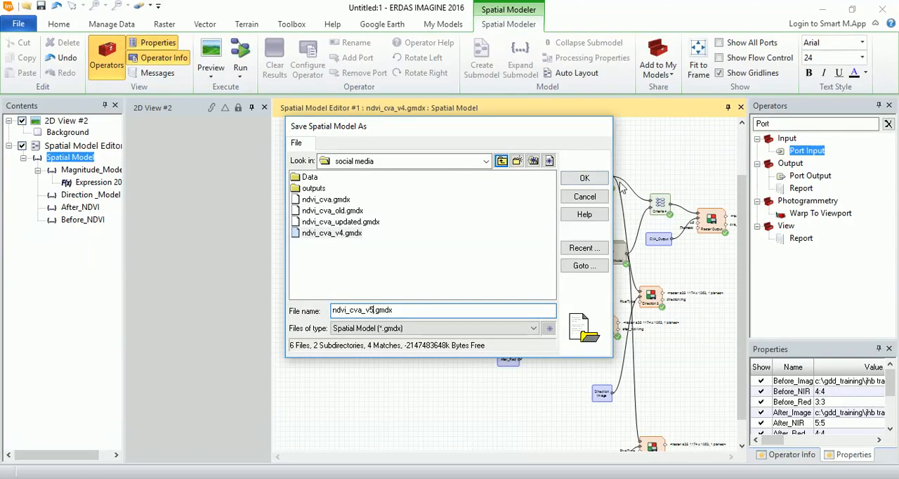
pyautogui.click(584, 178)
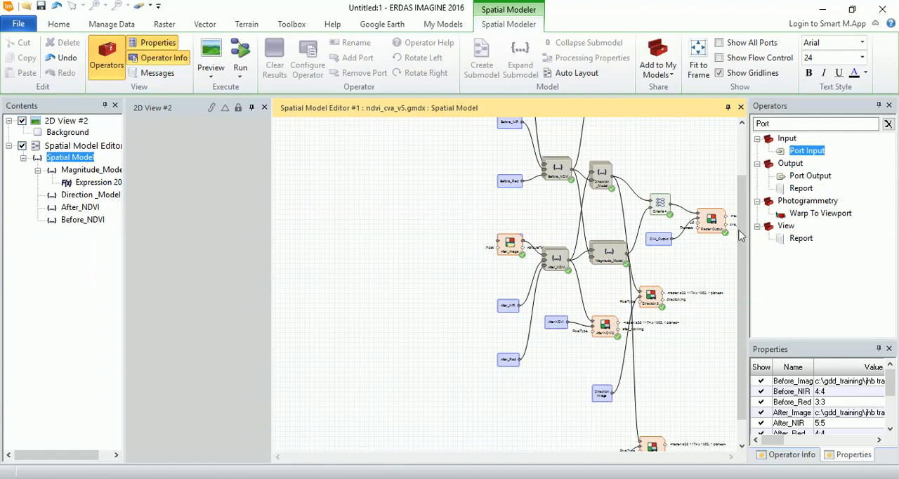
# - Search the operators for custom and add two Custom Table Input operators, one below the other, above the Criteria operator
pyautogui.scroll(2, 458, 431)
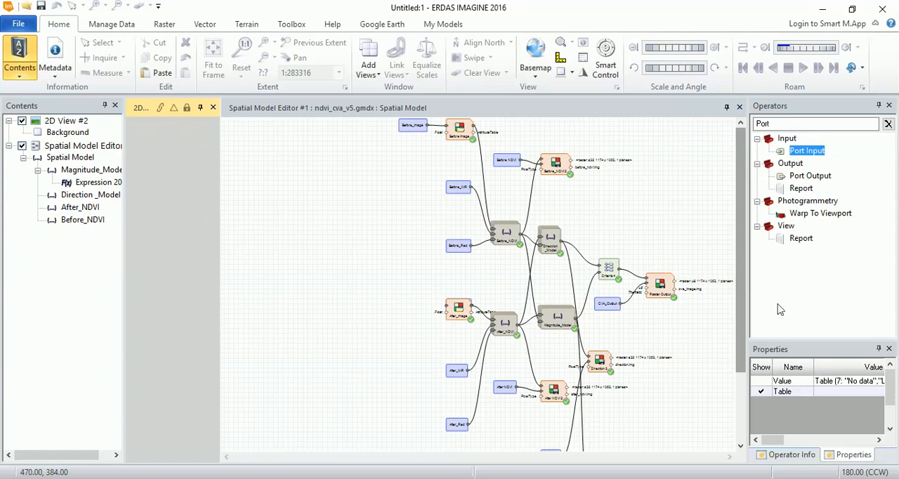
pyautogui.doubleClick(766, 123)
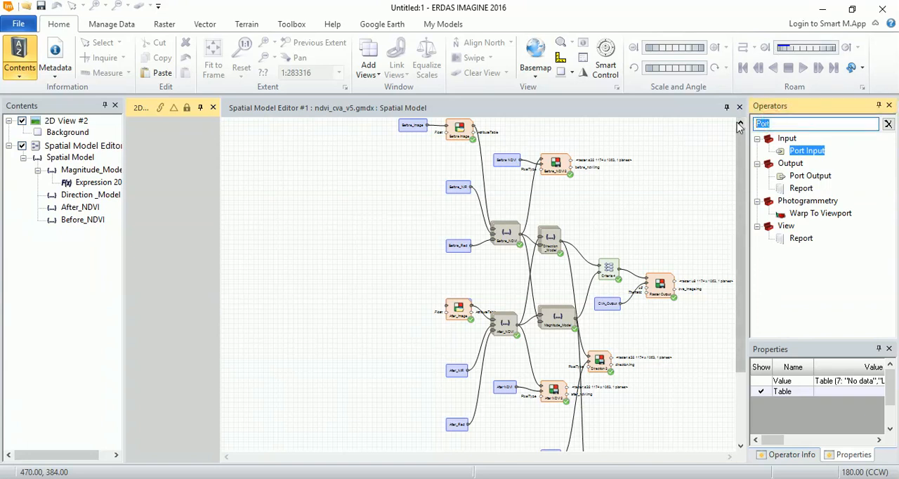
pyautogui.write('custom')
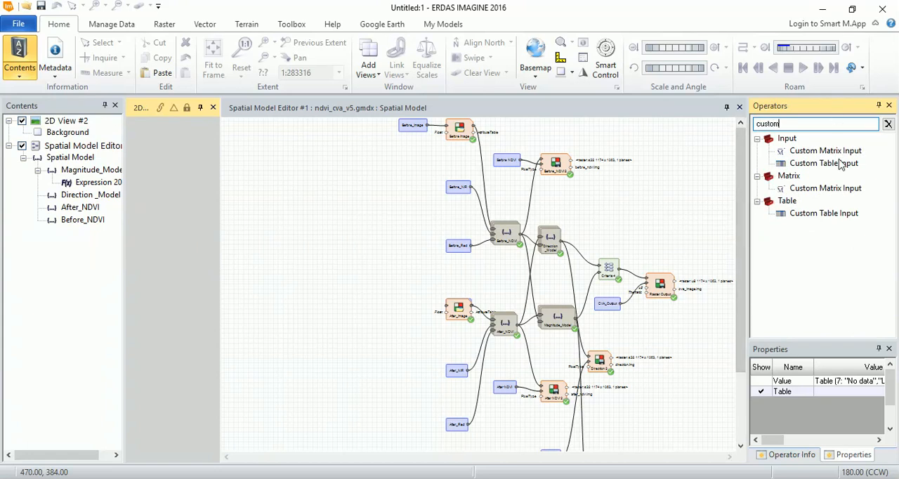
pyautogui.moveTo(829, 163); pyautogui.dragTo(612, 212)
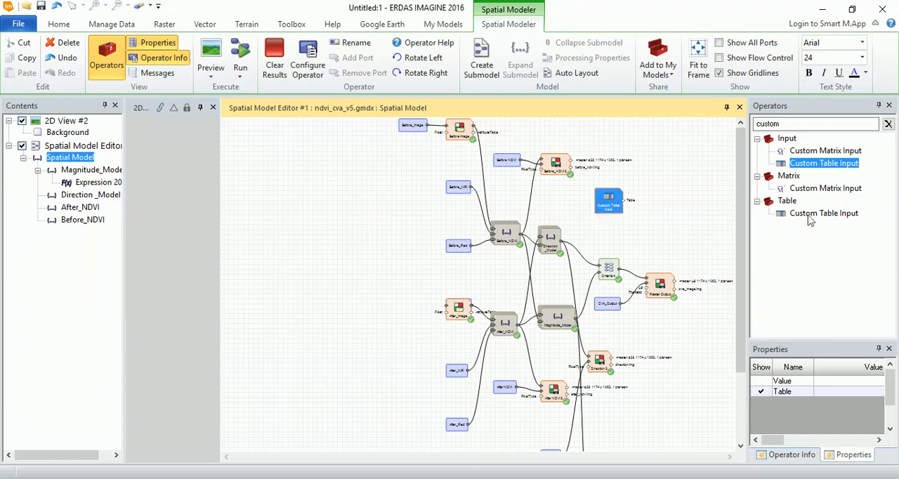
pyautogui.click(814, 216)
pyautogui.moveTo(815, 220); pyautogui.dragTo(603, 231)
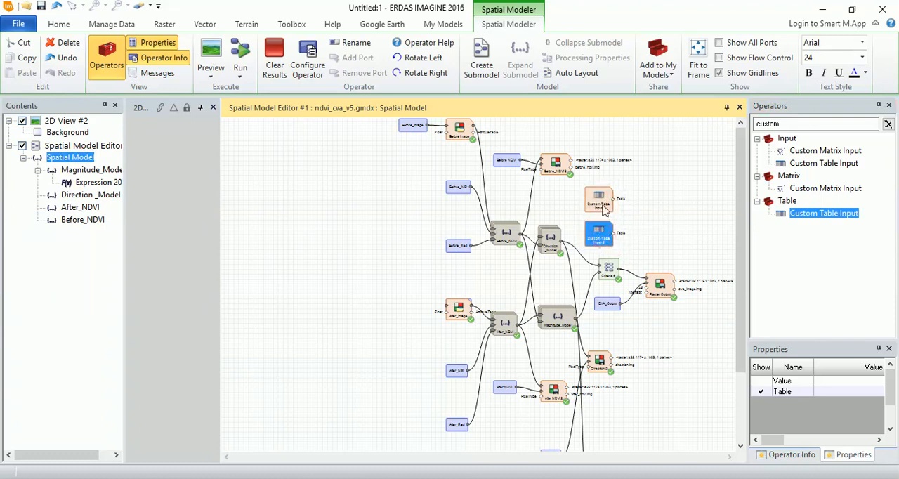
# - Rename the upper Custom Table Input operator to Color_Table
pyautogui.rightClick(604, 210)
pyautogui.click(638, 273)
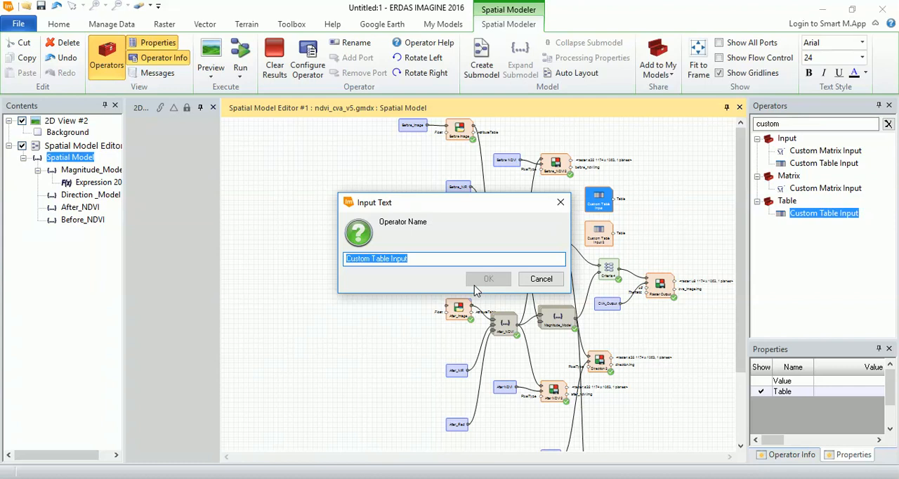
pyautogui.write('Co')
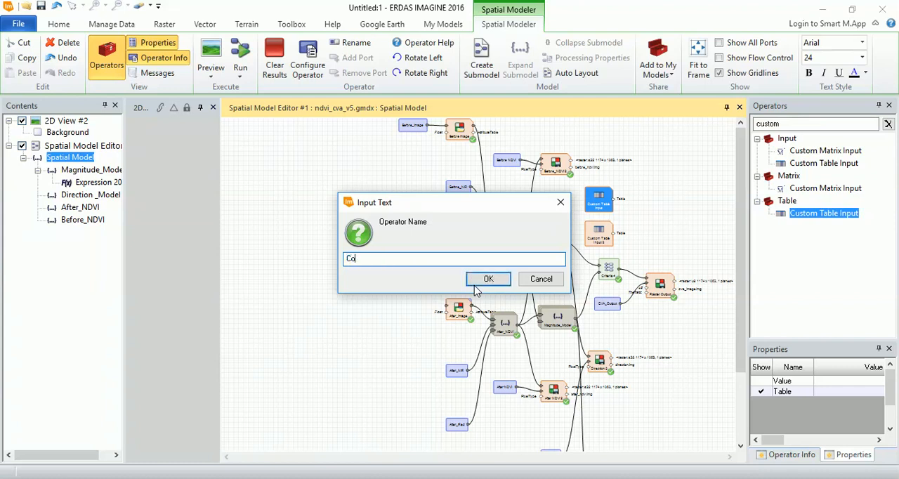
pyautogui.write('lor Table')
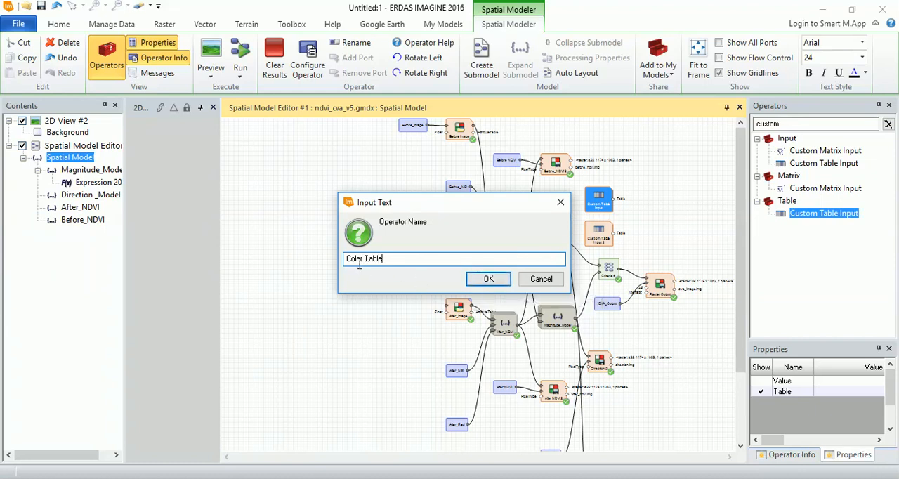
pyautogui.press('Delete')
pyautogui.click(484, 281)
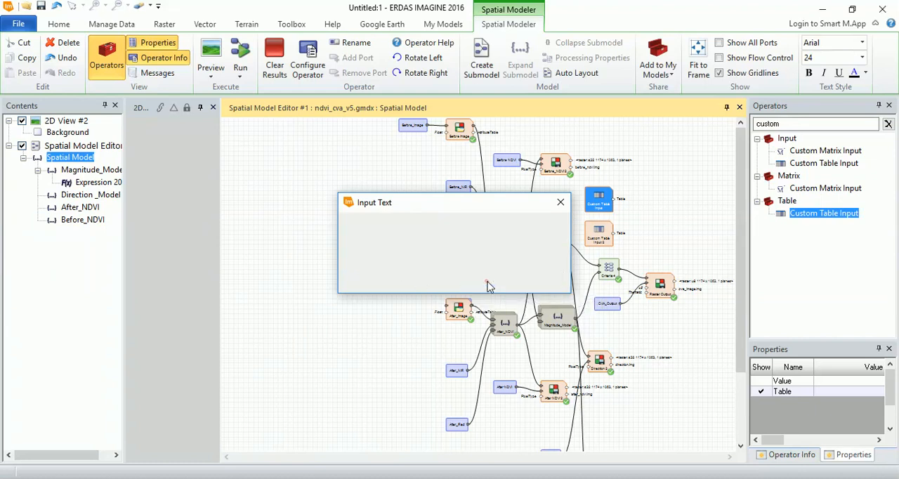
# - Rename the lower Custom Table Input operator to Change_Class
pyautogui.rightClick(596, 239)
pyautogui.click(631, 303)
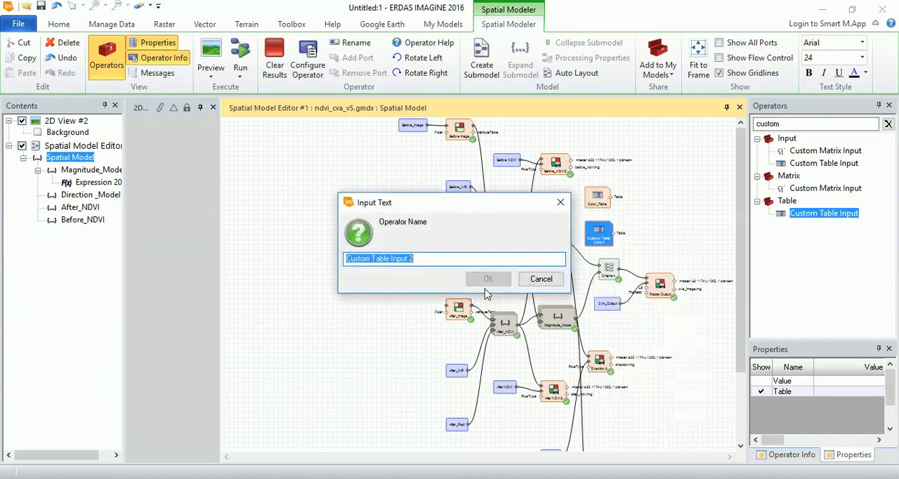
pyautogui.write('Change_Class')
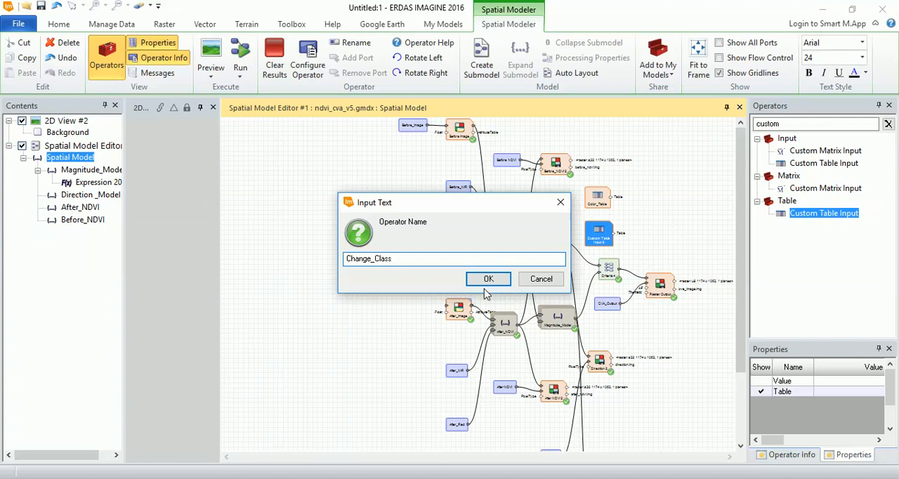
pyautogui.click(486, 279)
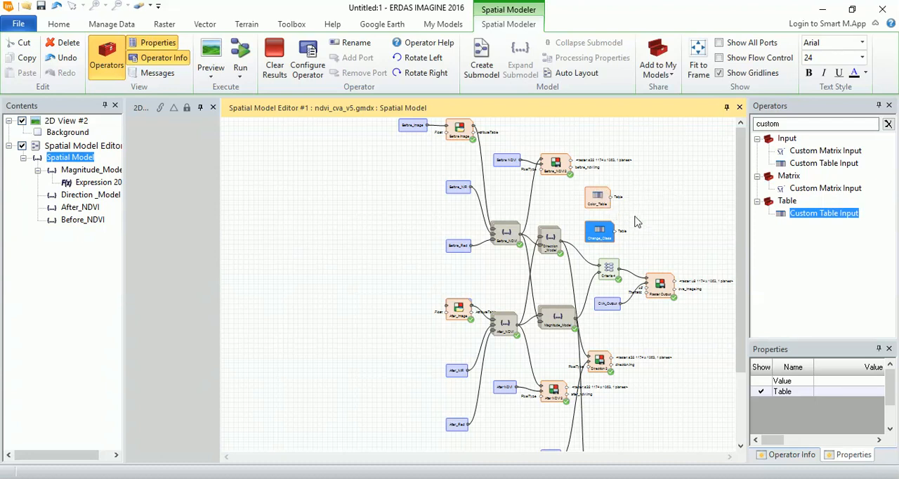
# - Configure the Color_Table operator as a table of data type Color with a size of 9 rows
pyautogui.doubleClick(598, 202)
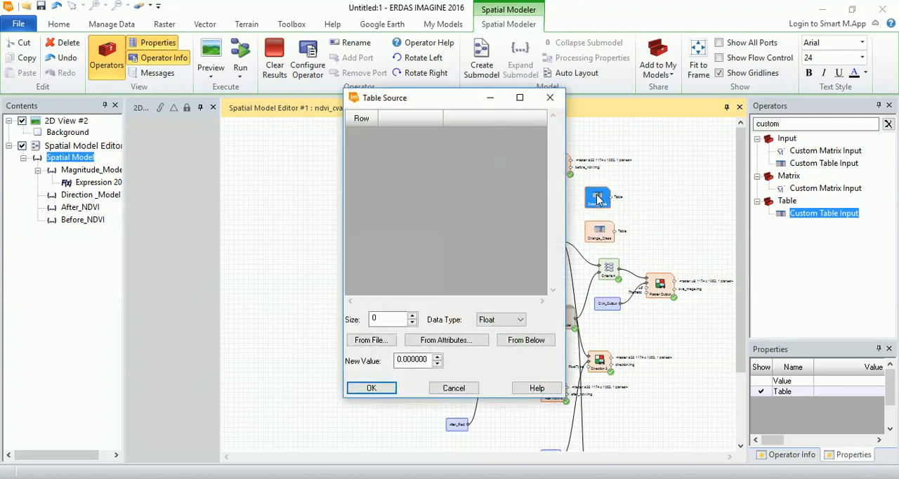
pyautogui.click(521, 322)
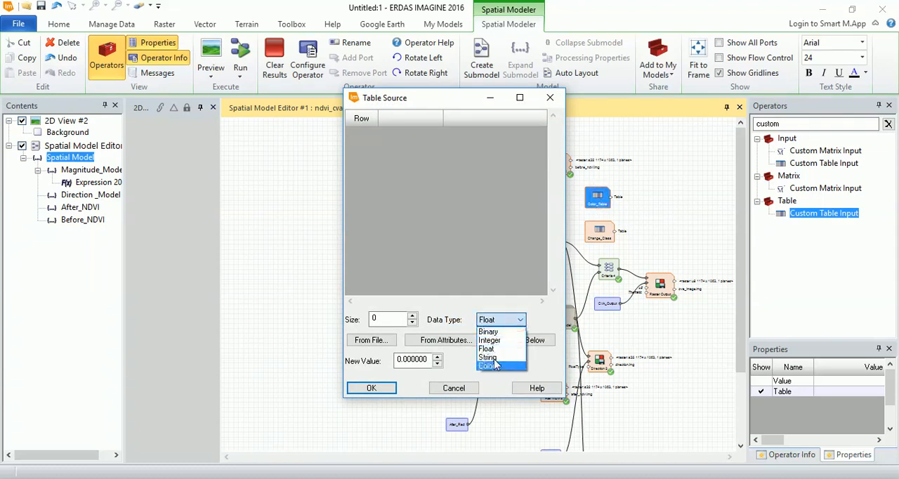
pyautogui.click(492, 368)
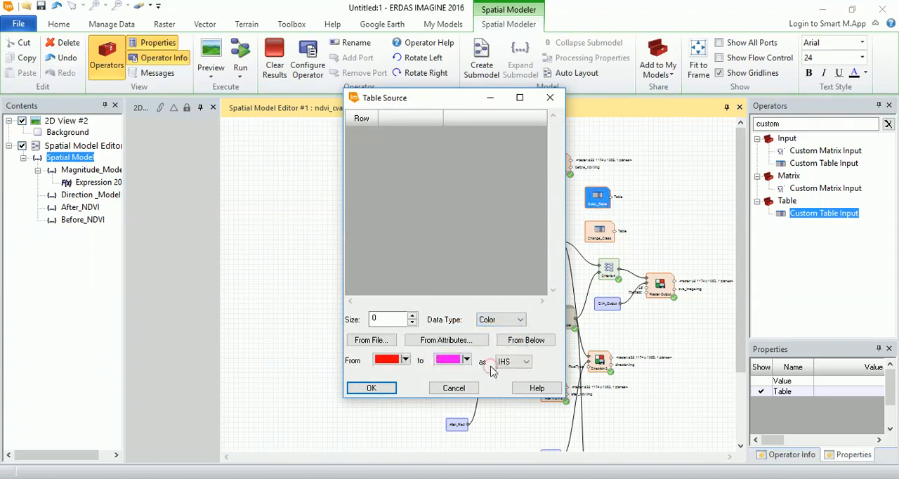
pyautogui.click(413, 316)
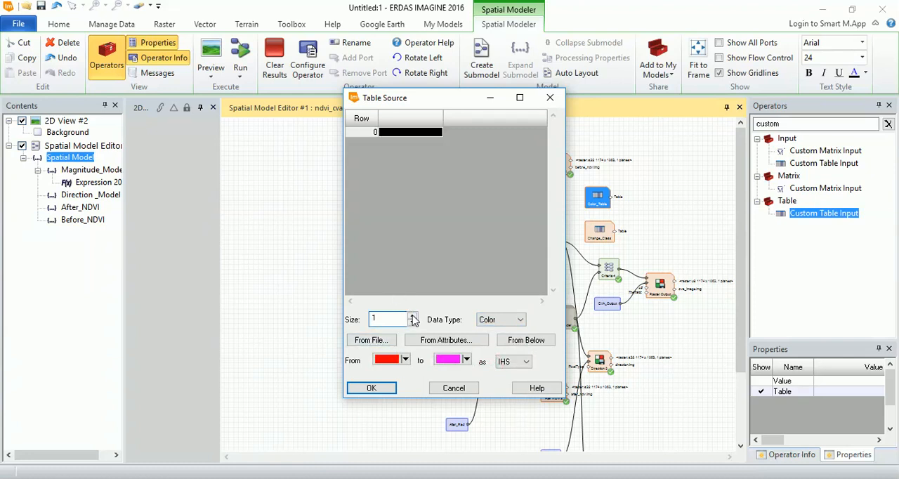
pyautogui.click(414, 316)
pyautogui.click(413, 317)
pyautogui.click(413, 317)
pyautogui.click(413, 317)
pyautogui.click(413, 317)
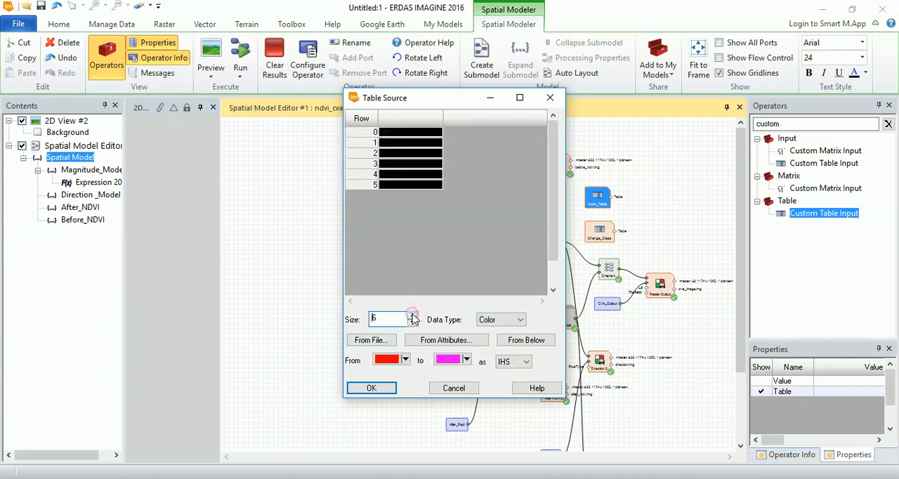
pyautogui.click(413, 317)
pyautogui.click(413, 317)
pyautogui.click(413, 316)
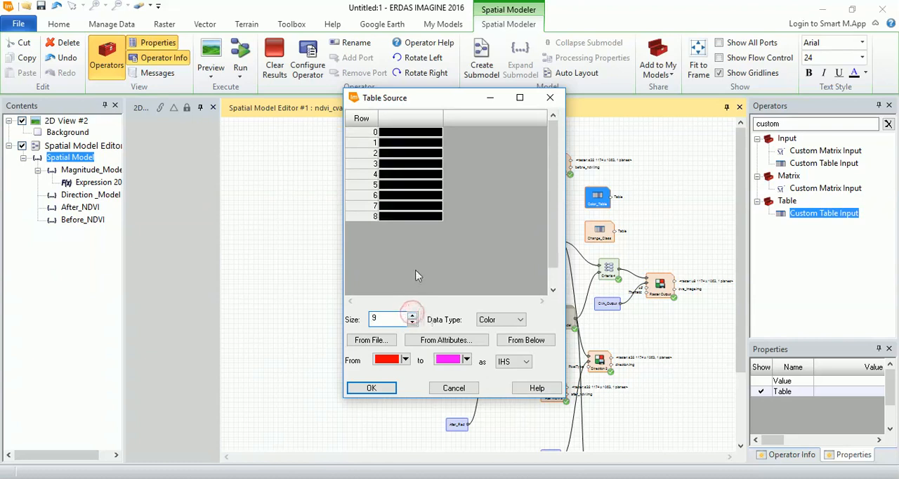
pyautogui.click(385, 387)
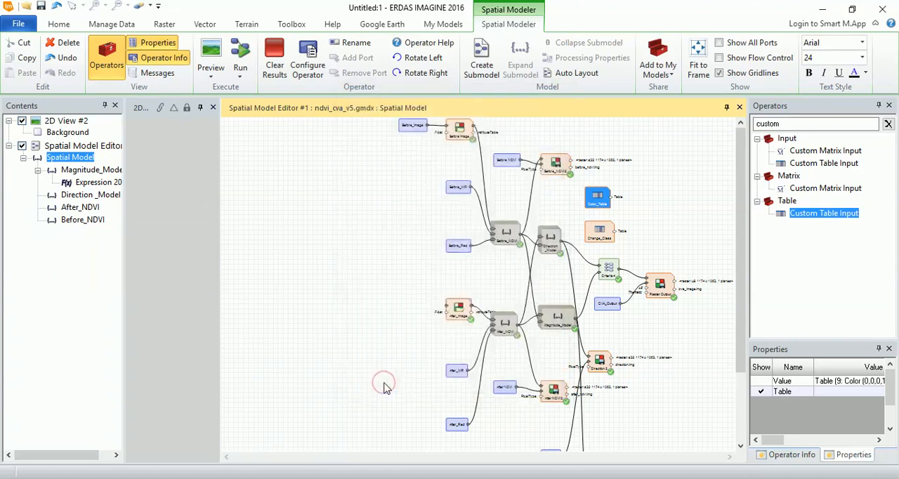
pyautogui.click(638, 233)
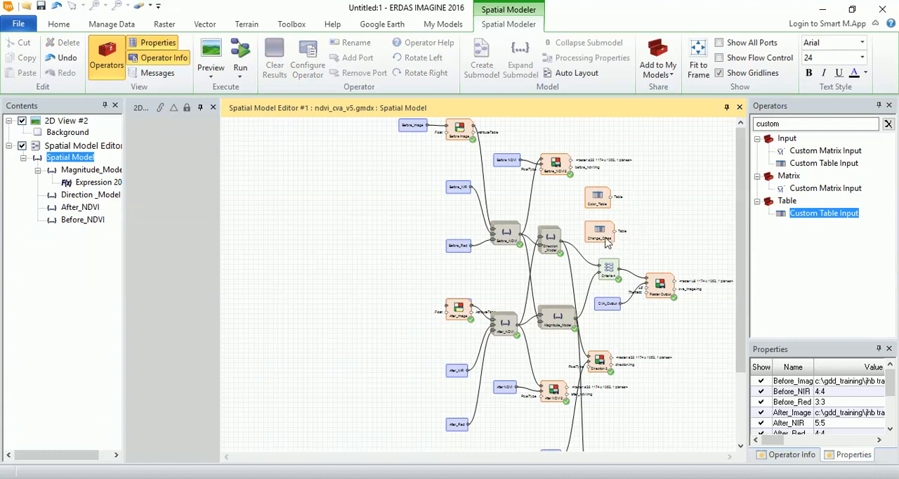
# - Set the Change_Class operator's table to data type String with a size of 10 rows
pyautogui.doubleClick(605, 241)
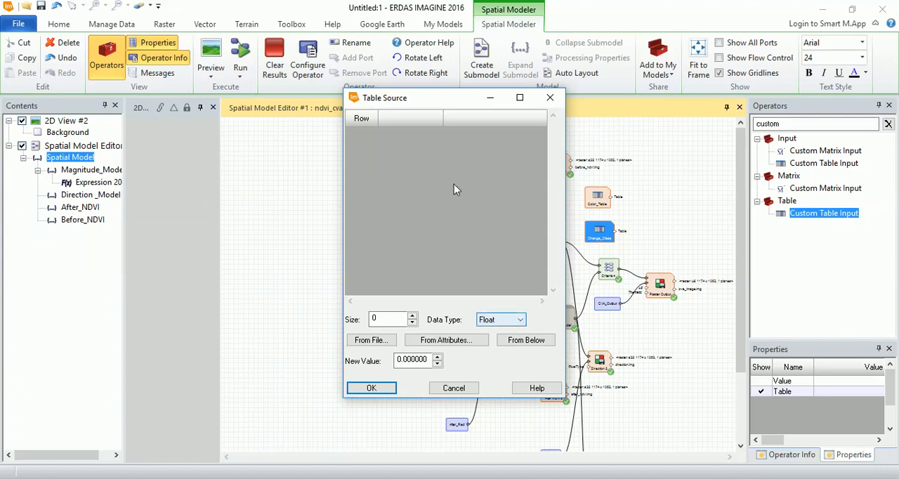
pyautogui.click(518, 320)
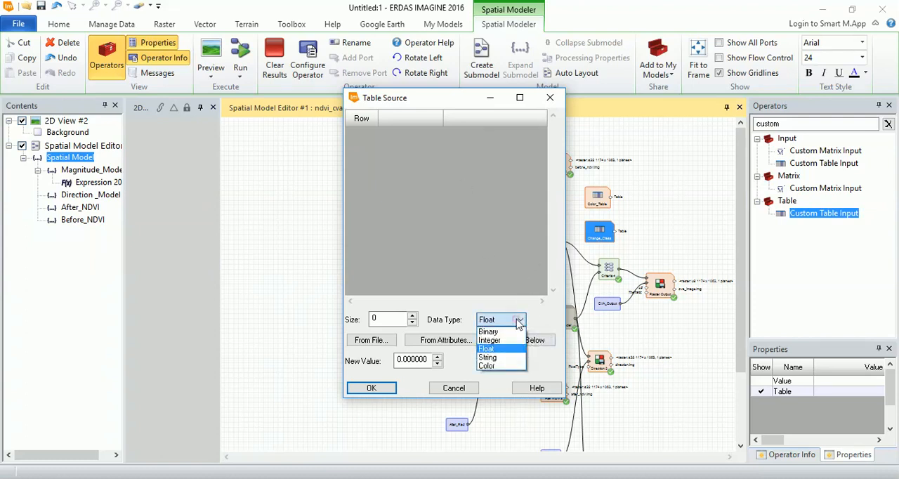
pyautogui.click(496, 358)
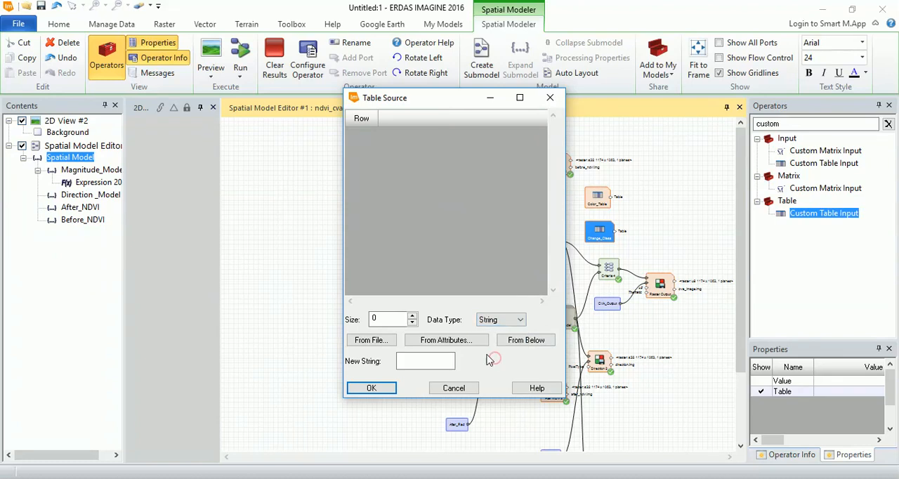
pyautogui.click(412, 316)
pyautogui.doubleClick(395, 317)
pyautogui.write('9')
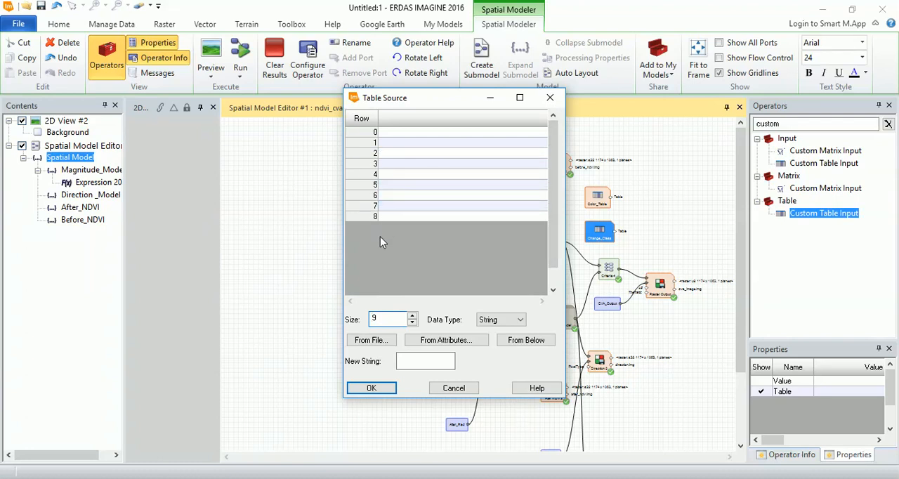
pyautogui.click(413, 316)
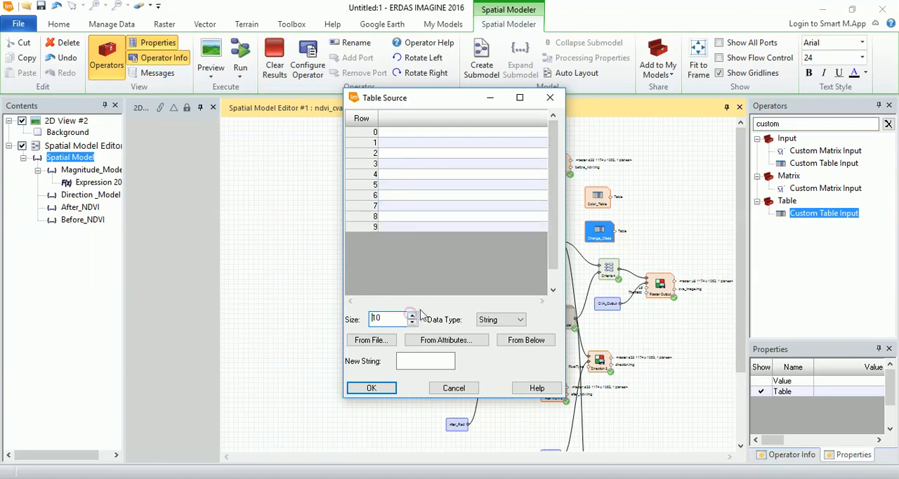
# - Fill the Change_Class rows with No Data, No Change, then Low, Moderate, High and Very High Vegetation Loss, and the same four levels of Vegetation Gain
pyautogui.click(419, 137)
pyautogui.click(419, 141)
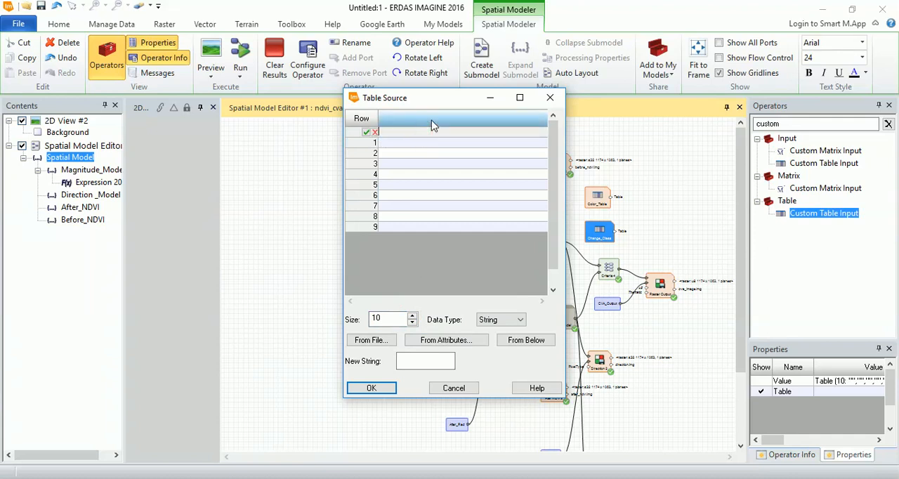
pyautogui.write('No Data')
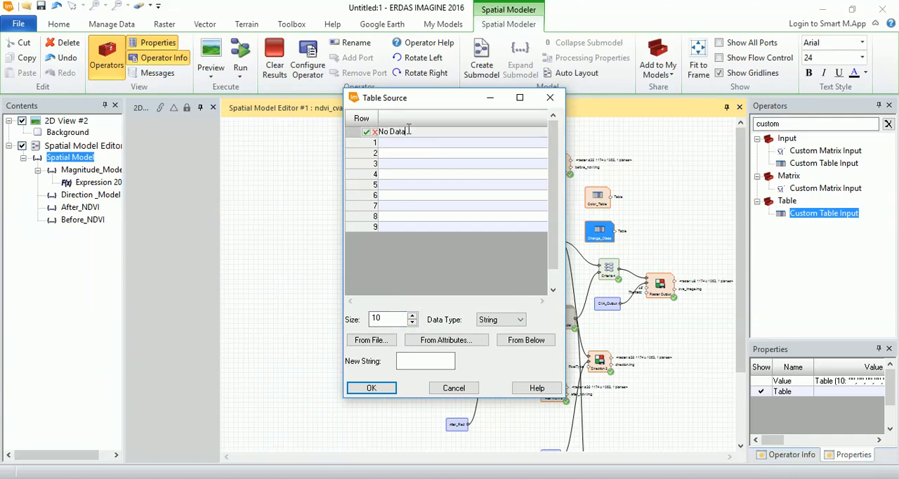
pyautogui.press('Return')
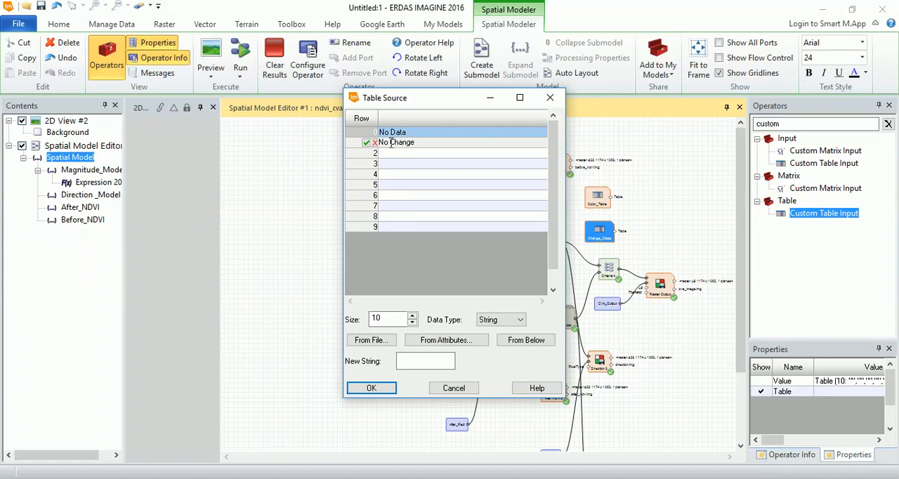
pyautogui.click(403, 153)
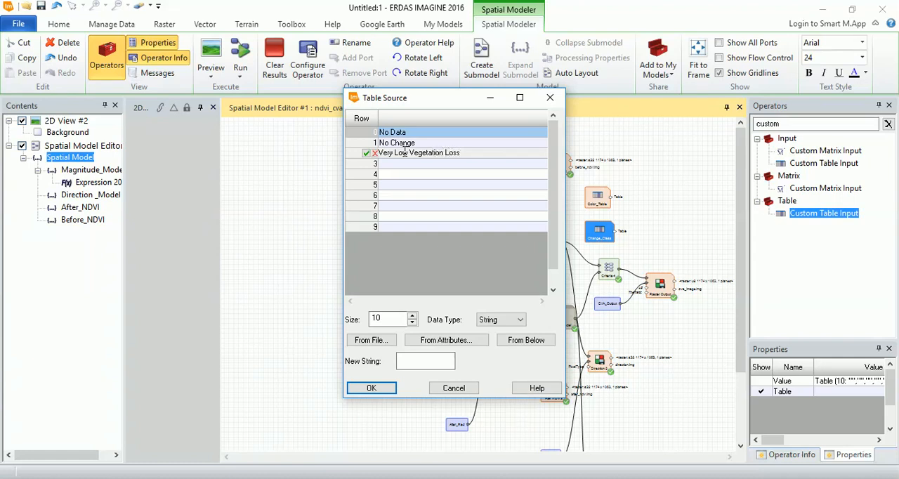
pyautogui.click(414, 162)
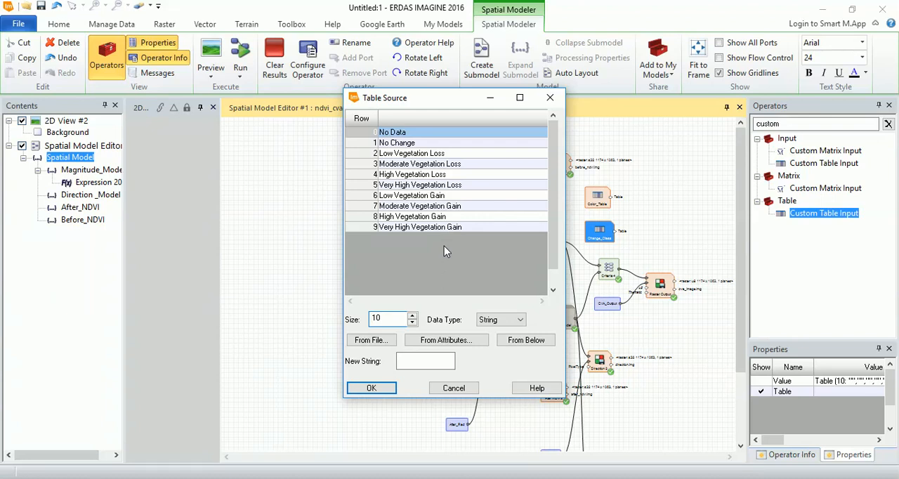
pyautogui.click(374, 388)
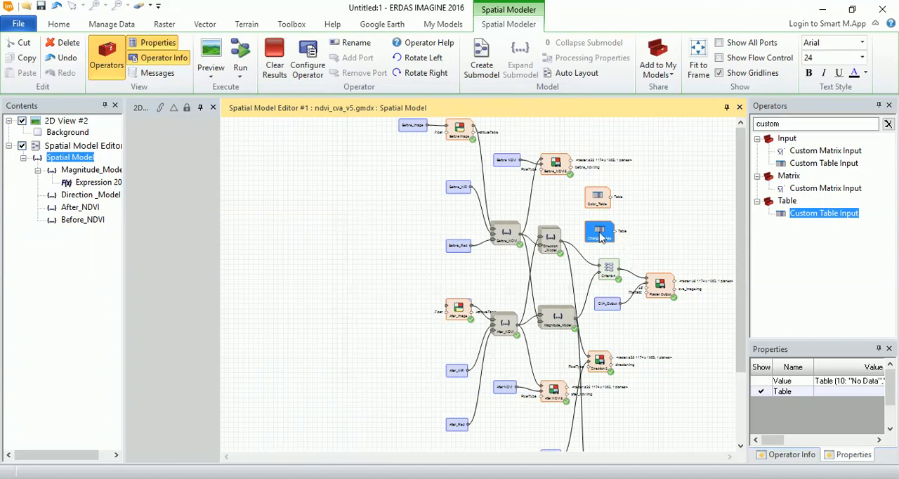
pyautogui.click(709, 239)
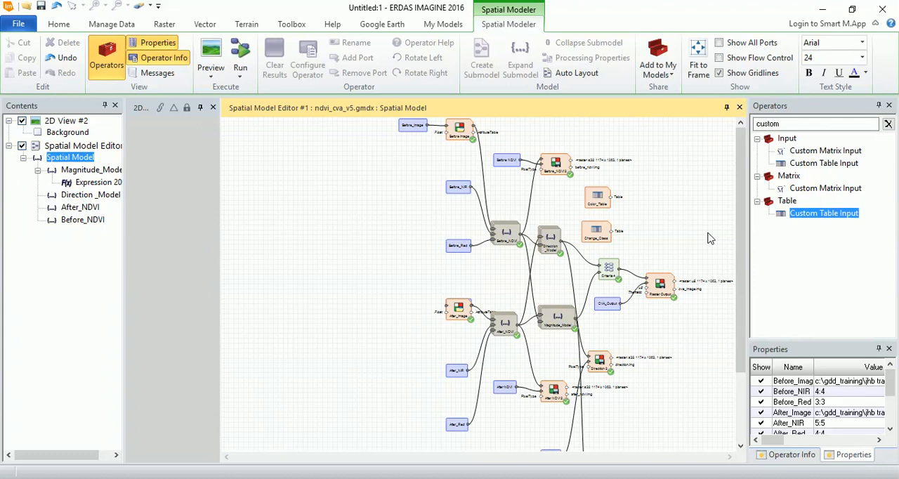
# - Search the operators for outpu and add two Raster Attribute Output operators, one beside Color_Table and one beside Change_Class
pyautogui.doubleClick(792, 125)
pyautogui.write('outpu')
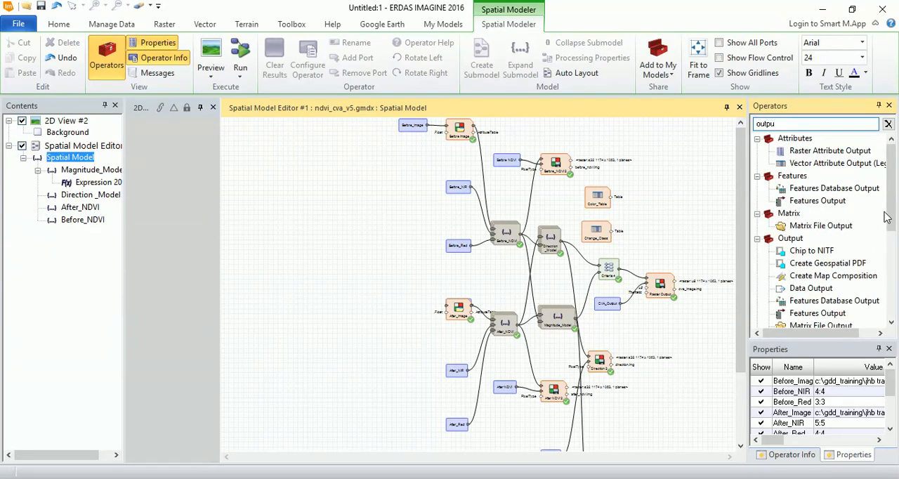
pyautogui.moveTo(893, 203); pyautogui.dragTo(888, 245)
pyautogui.moveTo(831, 268); pyautogui.dragTo(661, 195)
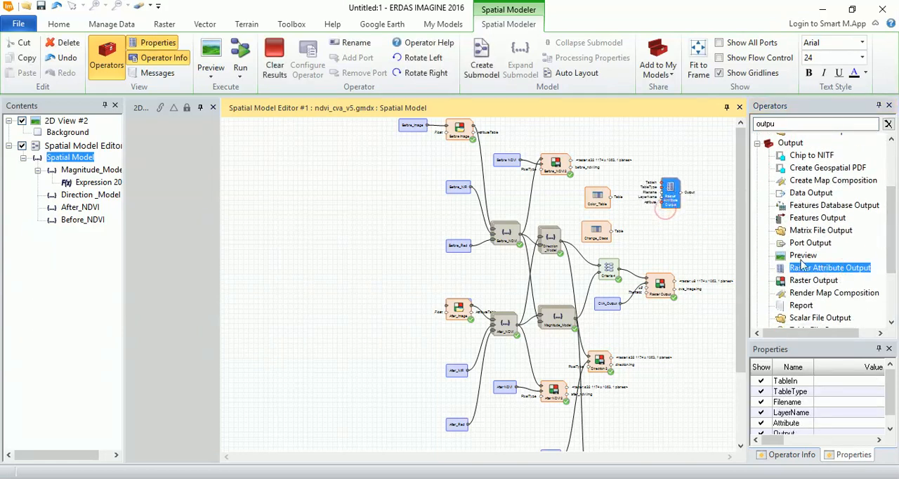
pyautogui.moveTo(826, 274); pyautogui.dragTo(669, 239)
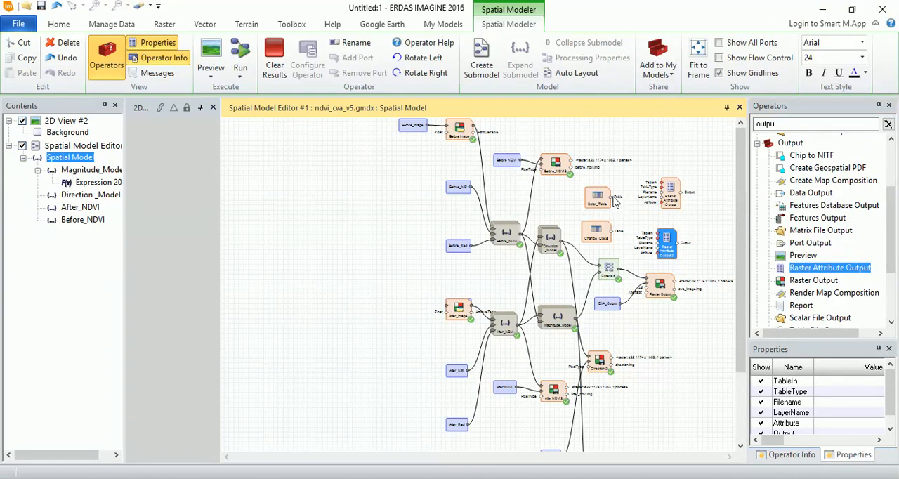
# - Connect Color_Table's output to the upper Raster Attribute Output's table input and set its TableType to Color
pyautogui.moveTo(616, 198); pyautogui.dragTo(670, 187)
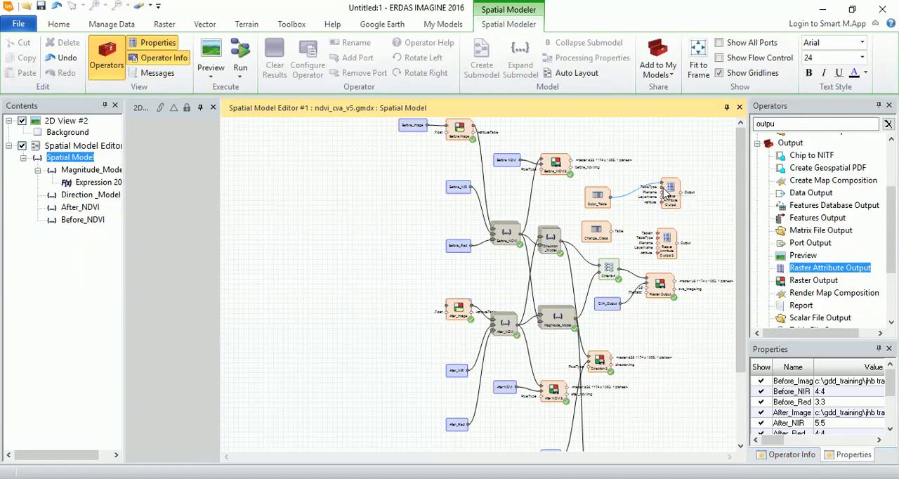
pyautogui.doubleClick(664, 197)
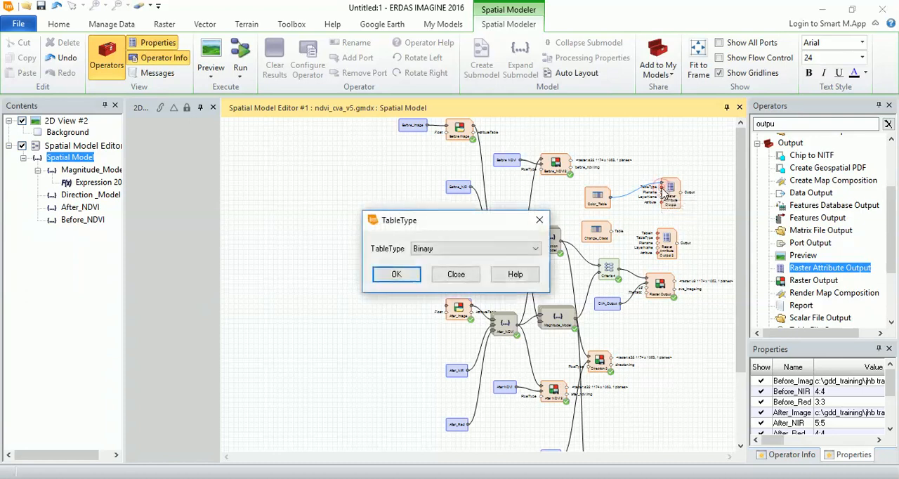
pyautogui.click(477, 249)
pyautogui.click(421, 312)
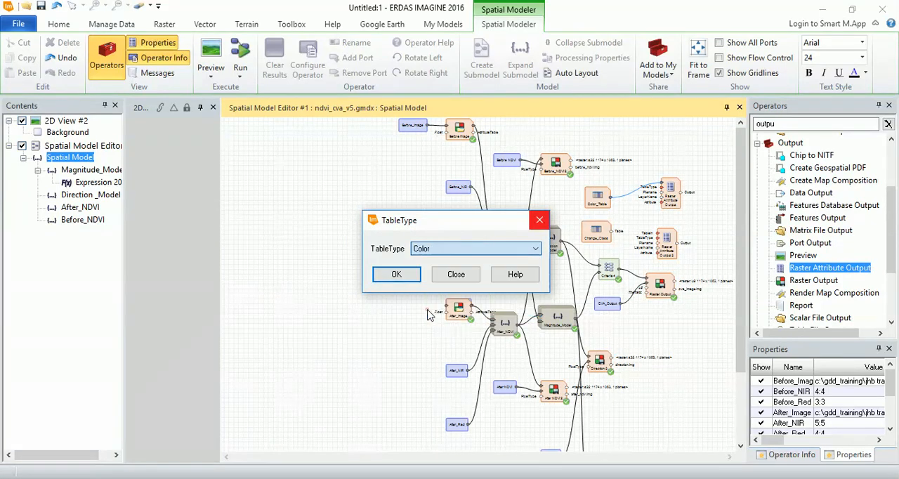
pyautogui.click(399, 275)
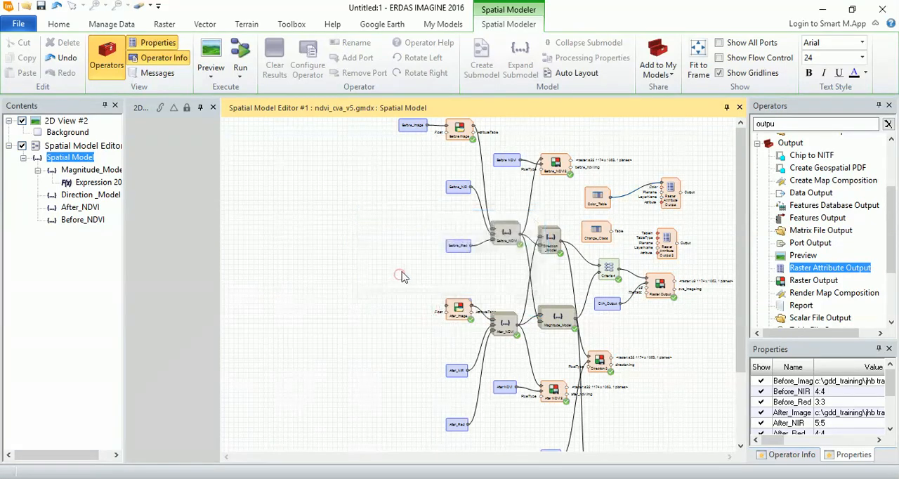
# - Set the Attribute port of the upper Raster Attribute Output operator to Color
pyautogui.doubleClick(663, 204)
pyautogui.write('Color')
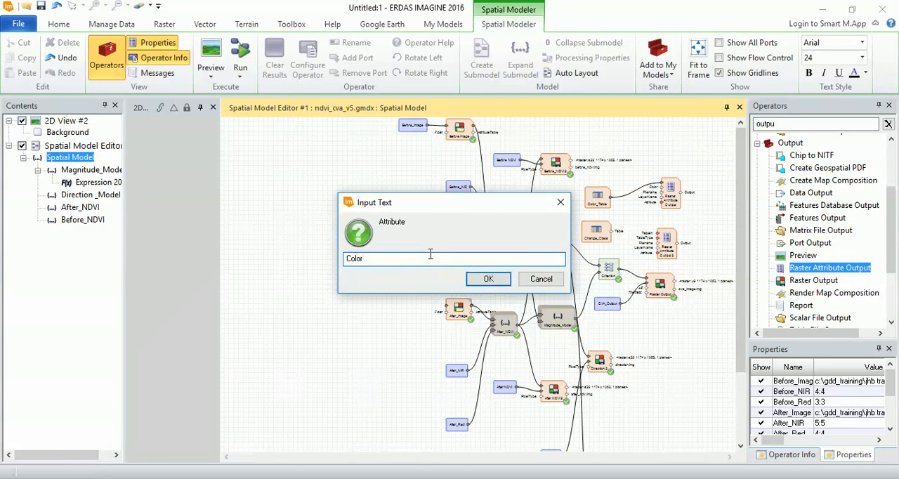
pyautogui.click(487, 278)
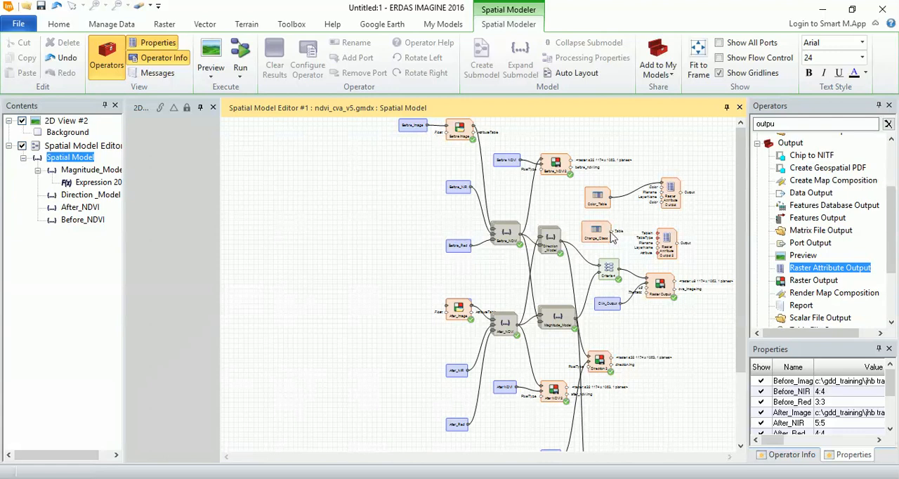
# - Connect Change_Class to the lower Raster Attribute Output with TableType String and Attribute Change, and extend the Color_Table to 10 rows
pyautogui.moveTo(614, 238); pyautogui.dragTo(659, 241)
pyautogui.click(662, 243)
pyautogui.click(669, 201)
pyautogui.click(596, 196)
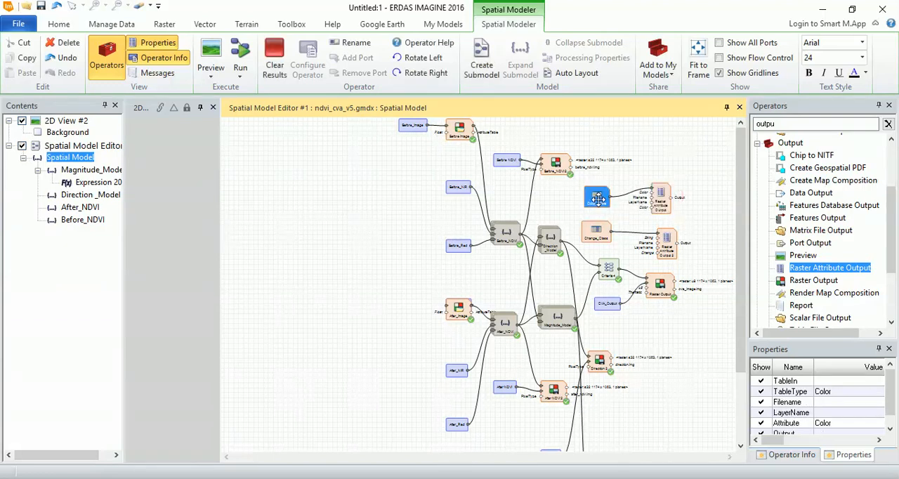
# - Search the operators for data and add a Create Column(s) operator beside the upper Raster Attribute Output
pyautogui.click(765, 124)
pyautogui.write('data')
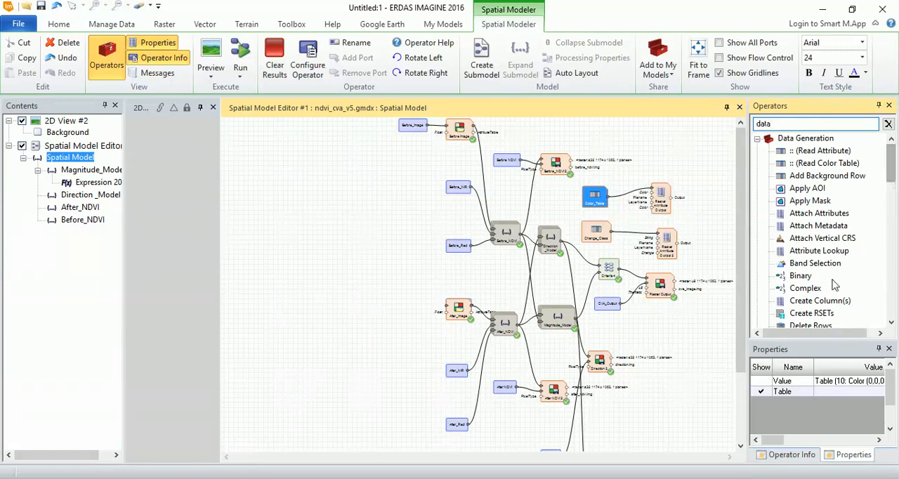
pyautogui.moveTo(825, 301); pyautogui.dragTo(702, 193)
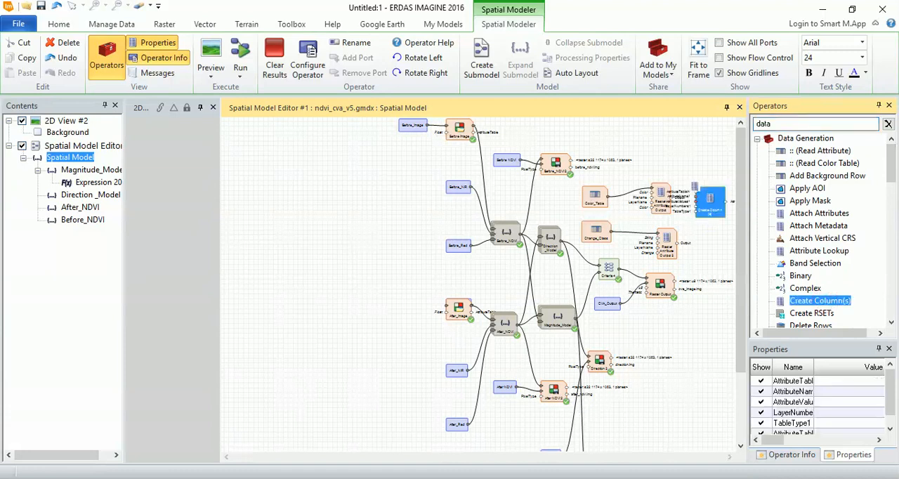
# - Rearrange both Raster Attribute Output operators and the Create Column(s) operator so that their ports no longer overlap
pyautogui.click(655, 191)
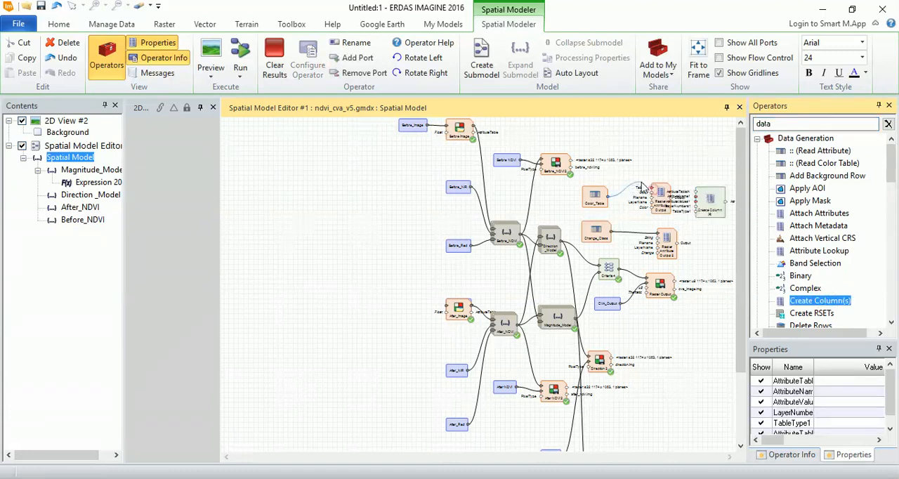
pyautogui.moveTo(660, 191); pyautogui.dragTo(651, 178)
pyautogui.moveTo(671, 241); pyautogui.dragTo(654, 226)
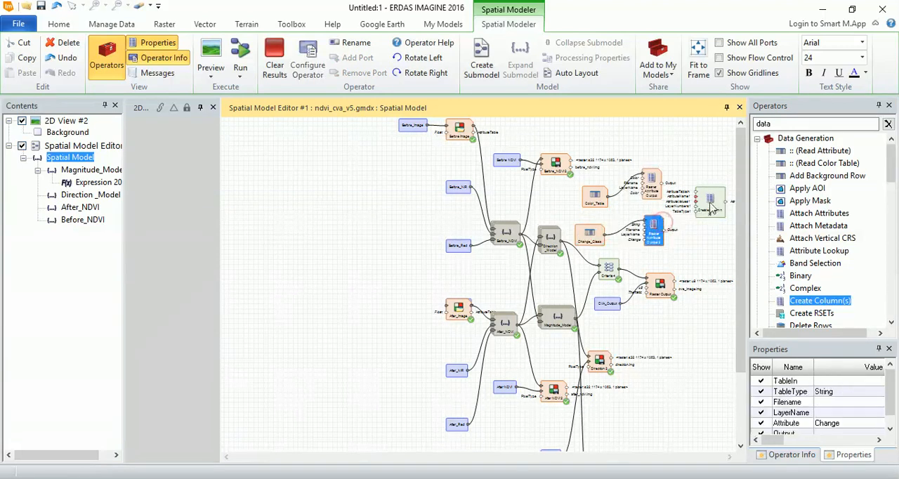
pyautogui.moveTo(711, 204); pyautogui.dragTo(707, 210)
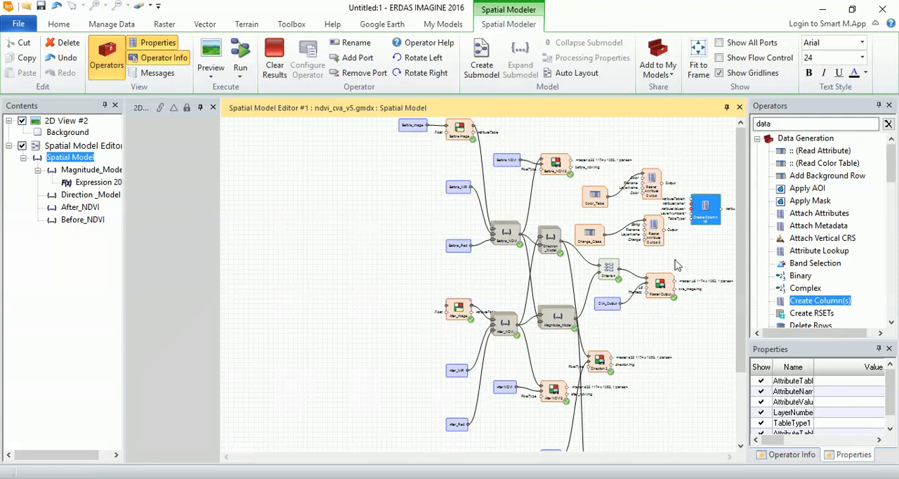
# - Connect the output of the upper Raster Attribute Output operator to the AttributeValues1 port of the Create Column(s) operator
pyautogui.click(687, 359)
pyautogui.scroll(5, 723, 197)
pyautogui.scroll(-3, 723, 195)
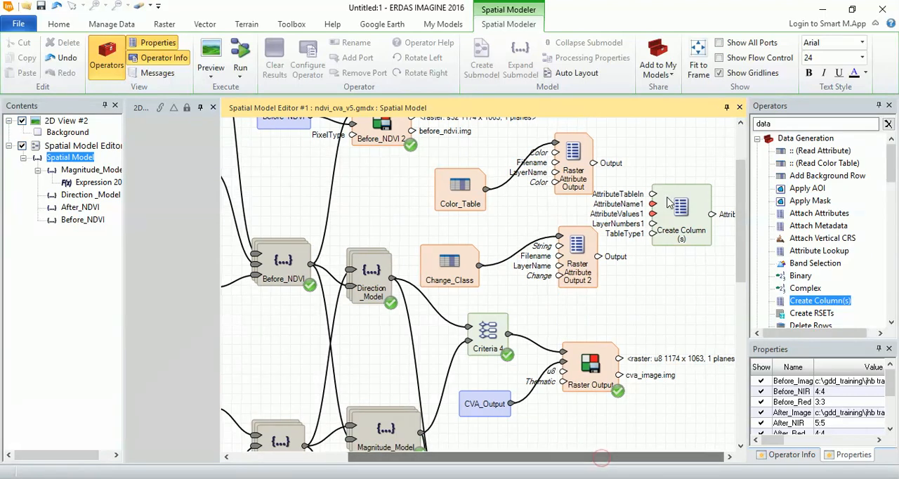
pyautogui.moveTo(674, 202); pyautogui.dragTo(684, 184)
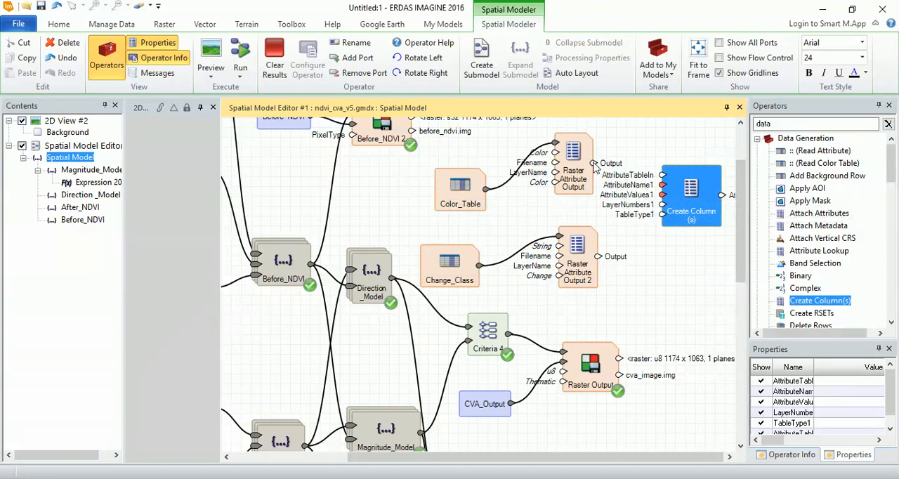
pyautogui.moveTo(595, 164); pyautogui.dragTo(663, 196)
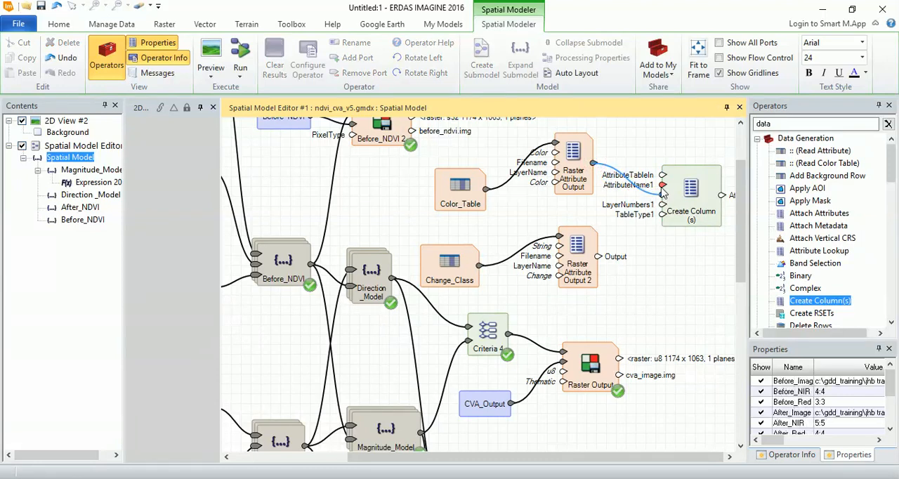
# - Set AttributeName1 to Color and TableType1 to Color on the Create Column(s) operator
pyautogui.doubleClick(662, 186)
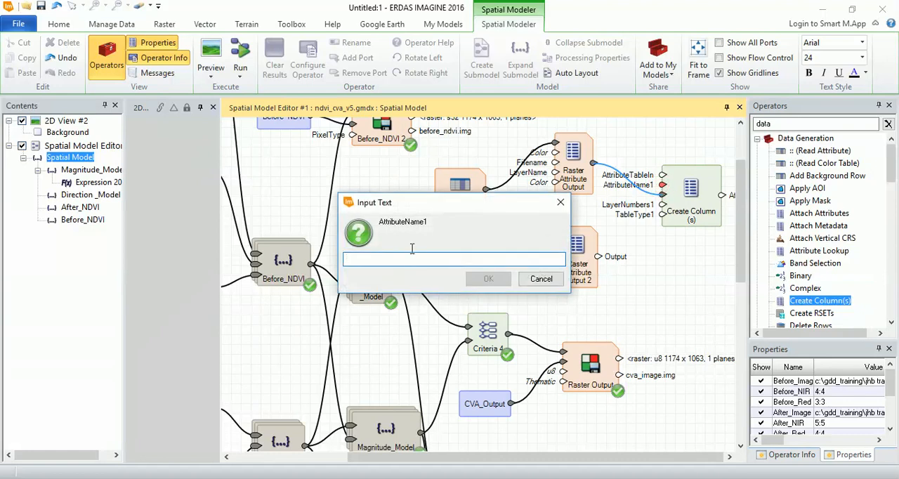
pyautogui.write('Color')
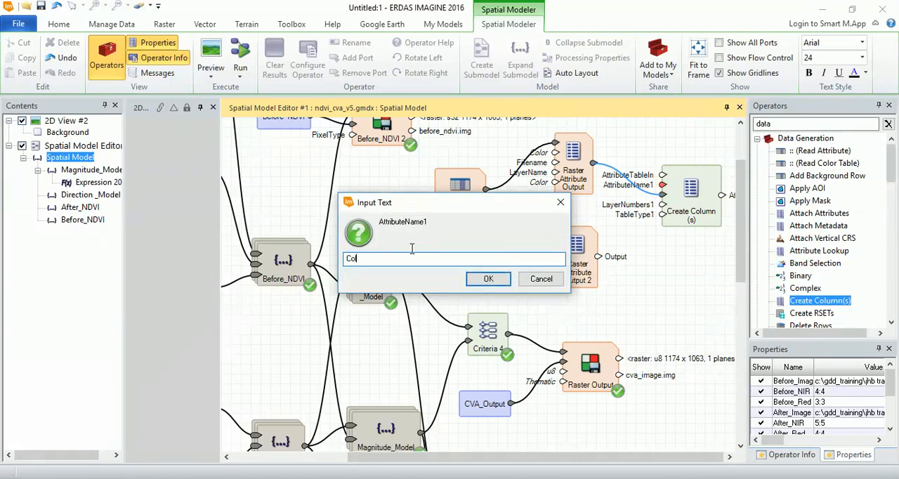
pyautogui.click(492, 278)
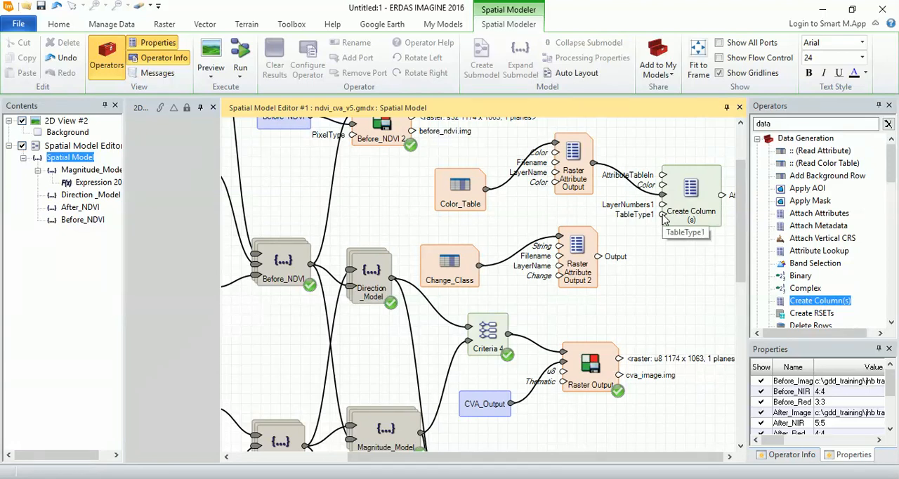
pyautogui.doubleClick(664, 219)
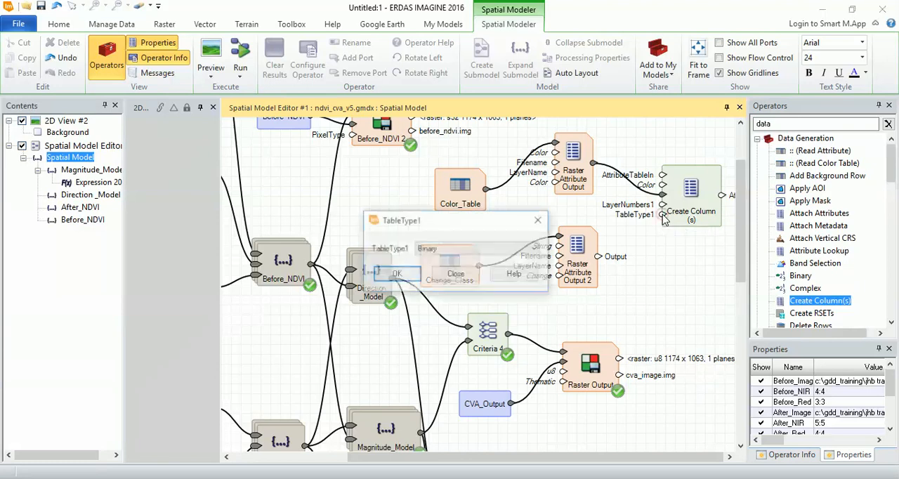
pyautogui.click(503, 249)
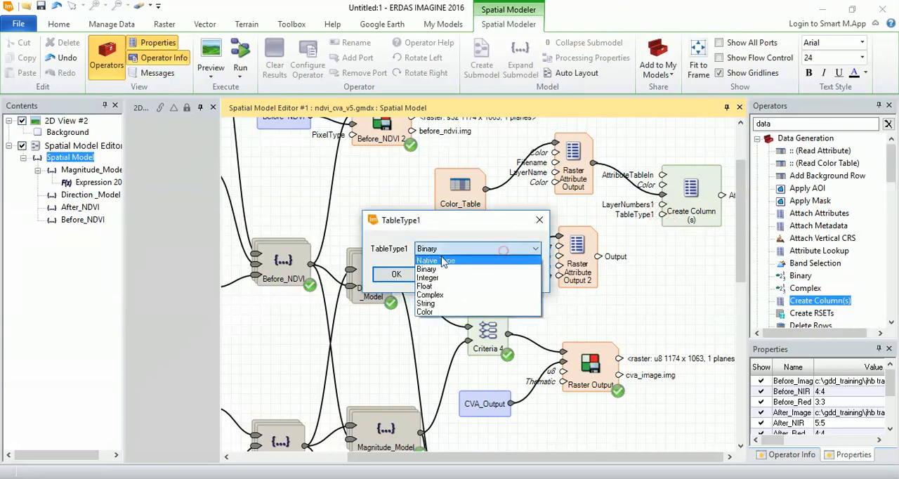
pyautogui.click(428, 312)
pyautogui.click(397, 274)
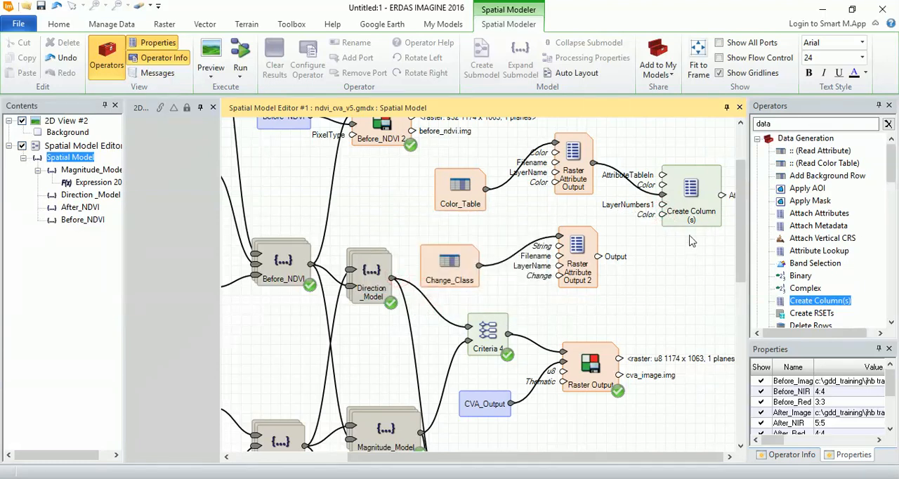
# - Add a second set of column ports to Create Column(s) and connect the lower Raster Attribute Output to AttributeValues2
pyautogui.moveTo(679, 221); pyautogui.dragTo(674, 215)
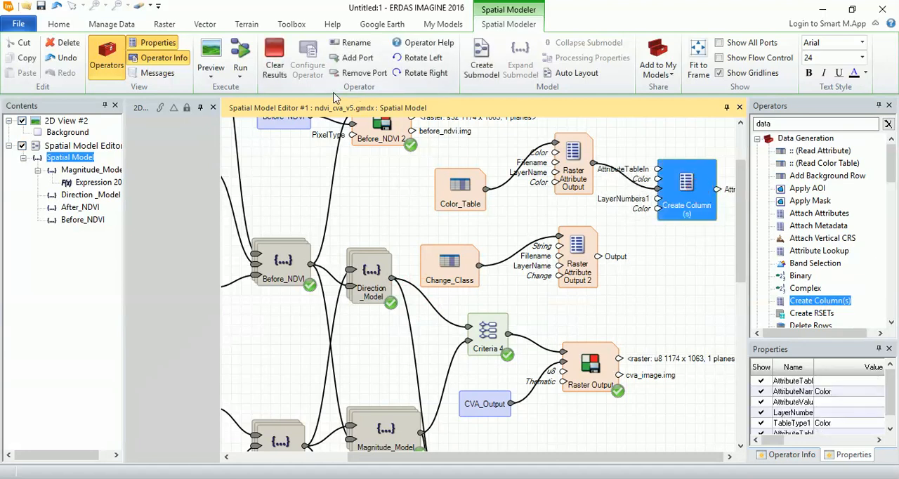
pyautogui.click(355, 59)
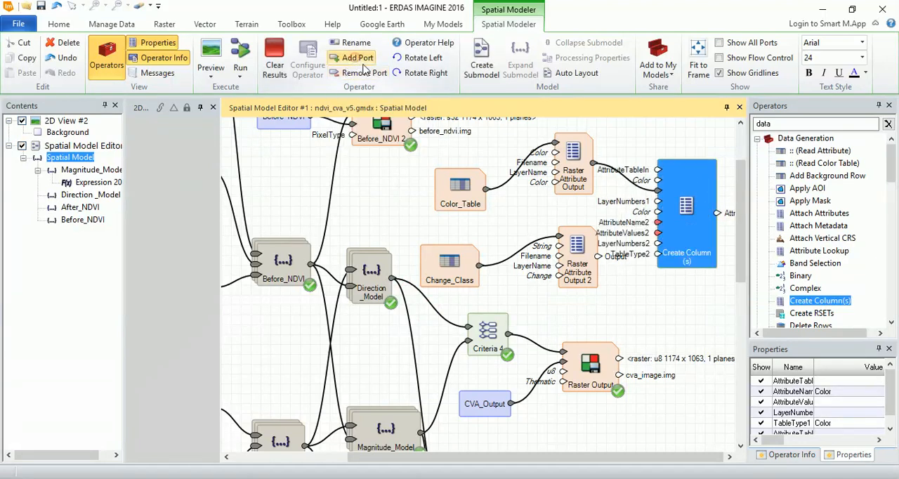
pyautogui.moveTo(688, 235); pyautogui.dragTo(694, 231)
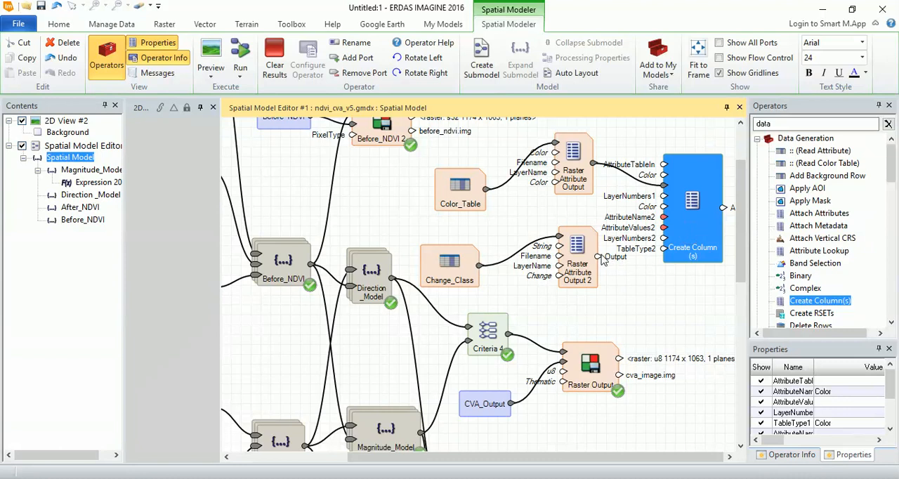
pyautogui.moveTo(598, 257); pyautogui.dragTo(666, 229)
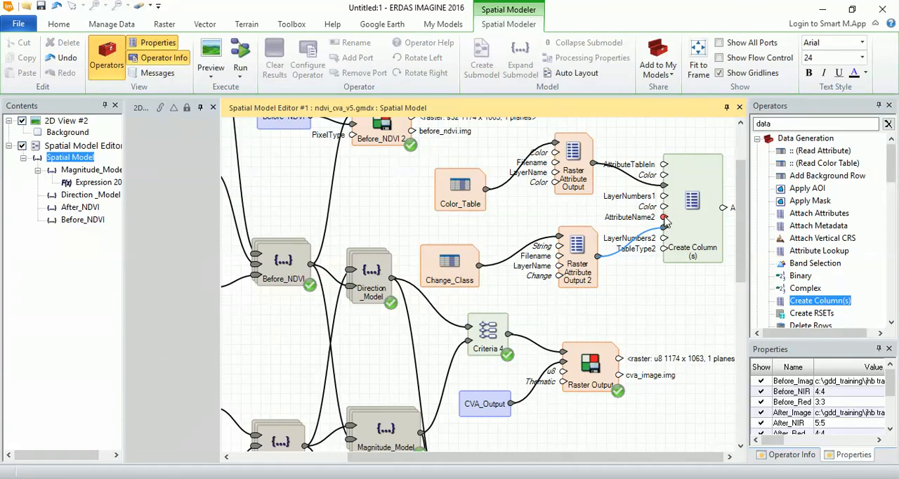
# - Set AttributeName2 to Change_Descript and TableType2 to String on the Create Column(s) operator
pyautogui.doubleClick(664, 218)
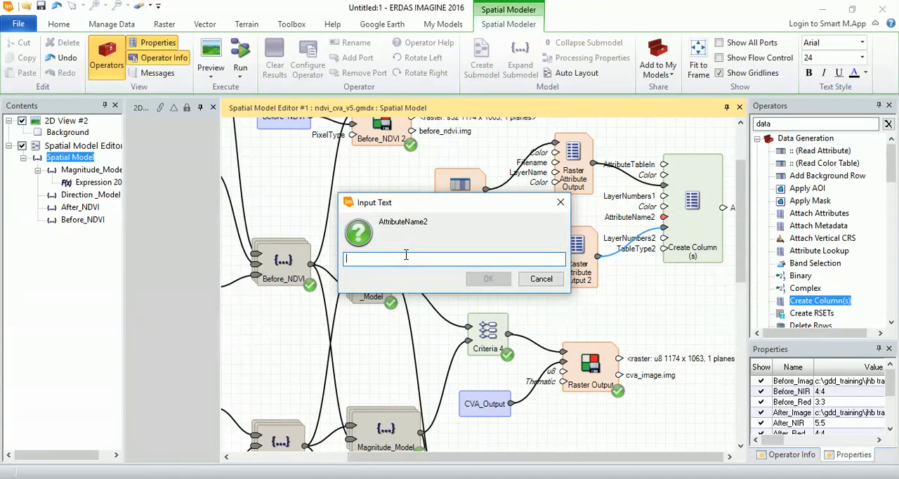
pyautogui.write('Cgan')
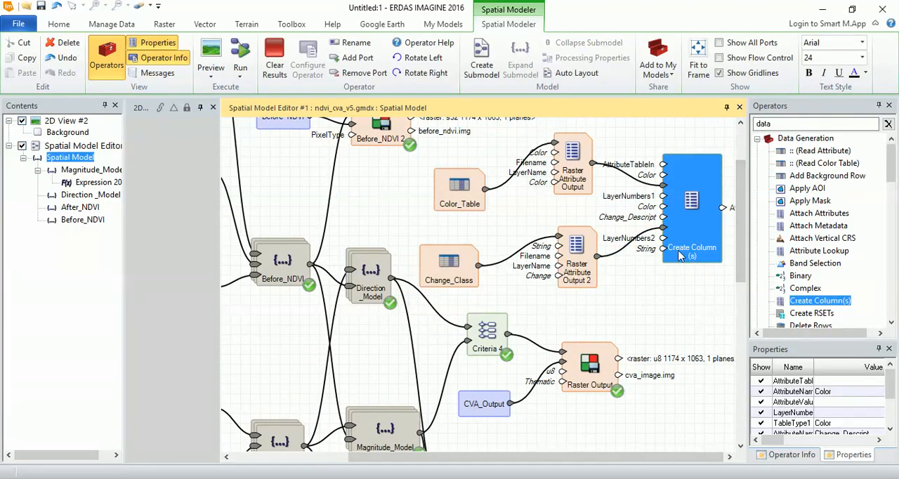
pyautogui.scroll(-3, 681, 256)
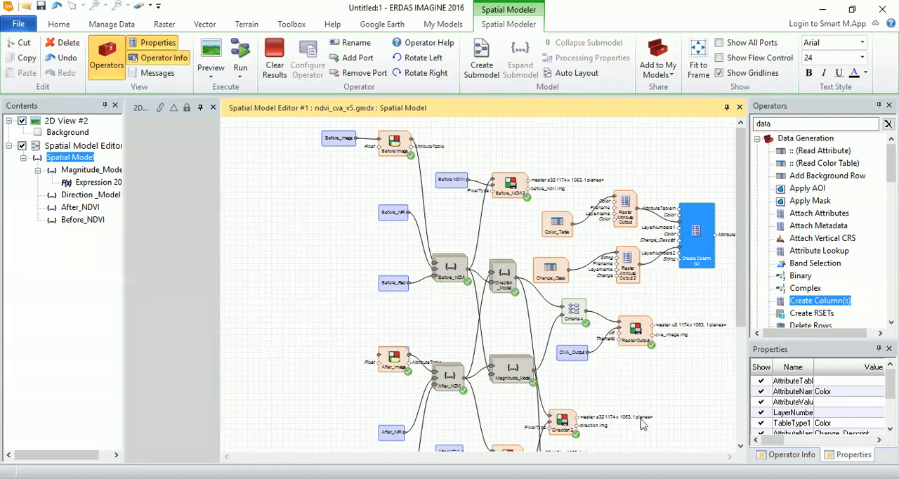
pyautogui.click(702, 301)
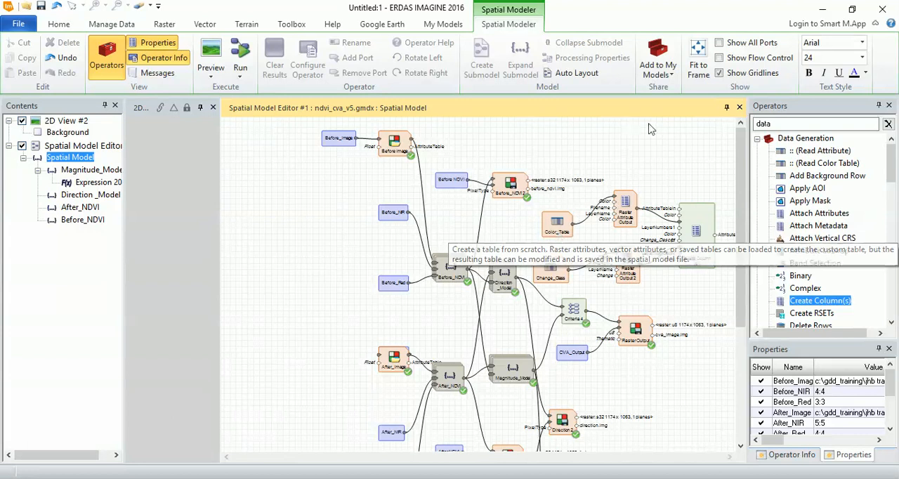
# - Add an Attach Attributes operator and connect the Criteria 4 output to RasterIn and the Create Column(s) output to AttributeTable
pyautogui.moveTo(832, 219); pyautogui.dragTo(715, 285)
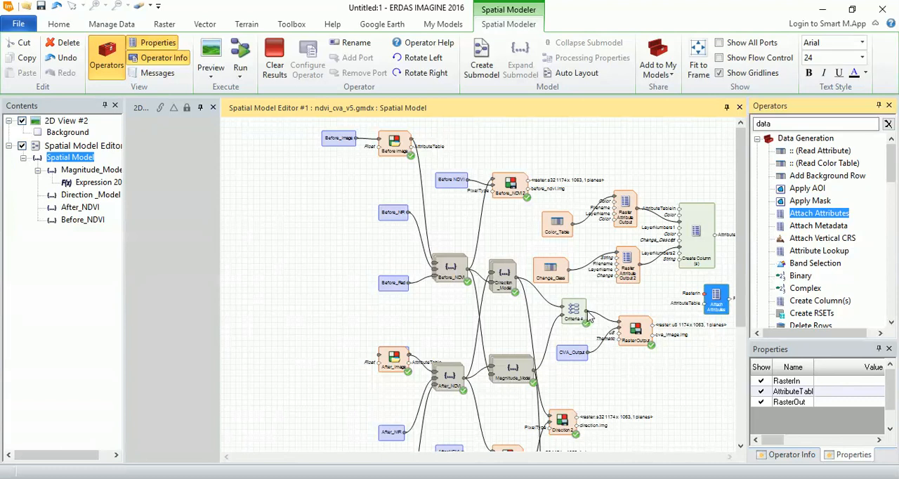
pyautogui.moveTo(586, 311); pyautogui.dragTo(705, 296)
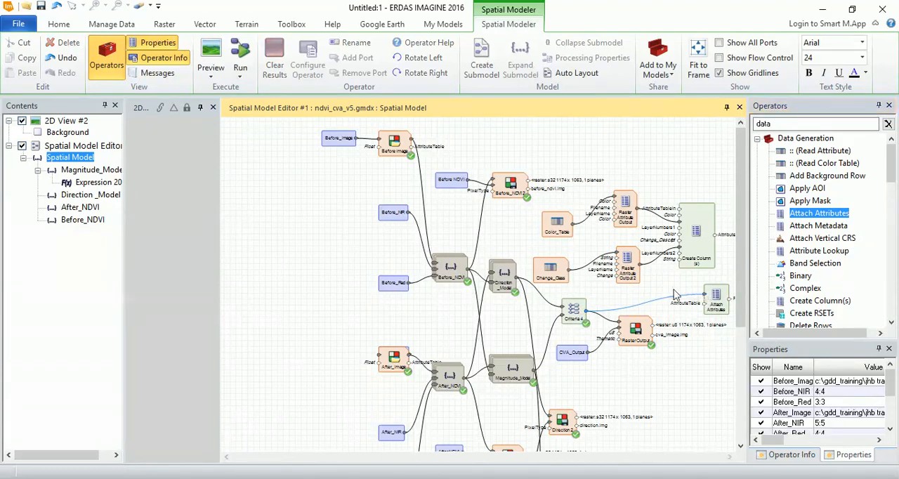
pyautogui.moveTo(711, 241); pyautogui.dragTo(696, 241)
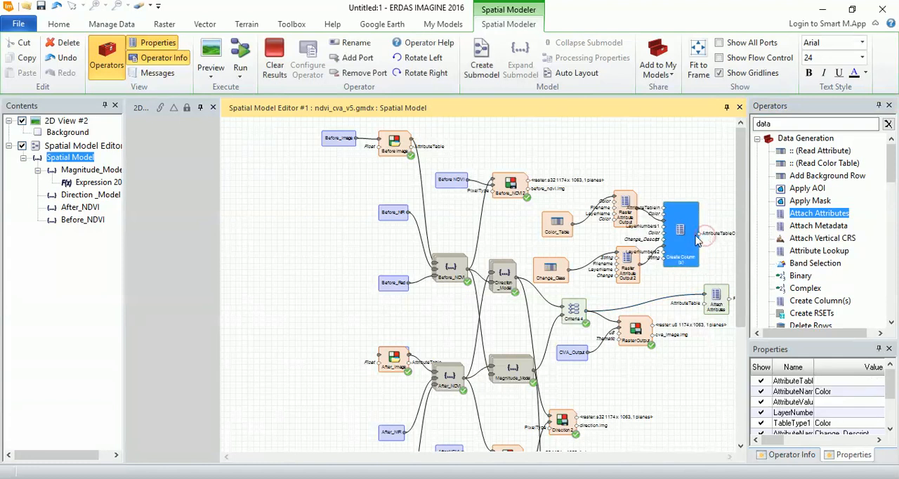
pyautogui.moveTo(702, 280); pyautogui.dragTo(722, 293)
# - Disconnect the criteria operator from the CVA Raster Output and feed that output from Attach Attributes instead, repositioning it beside Attach Attributes
pyautogui.moveTo(627, 322); pyautogui.dragTo(670, 333)
pyautogui.moveTo(622, 456); pyautogui.dragTo(666, 460)
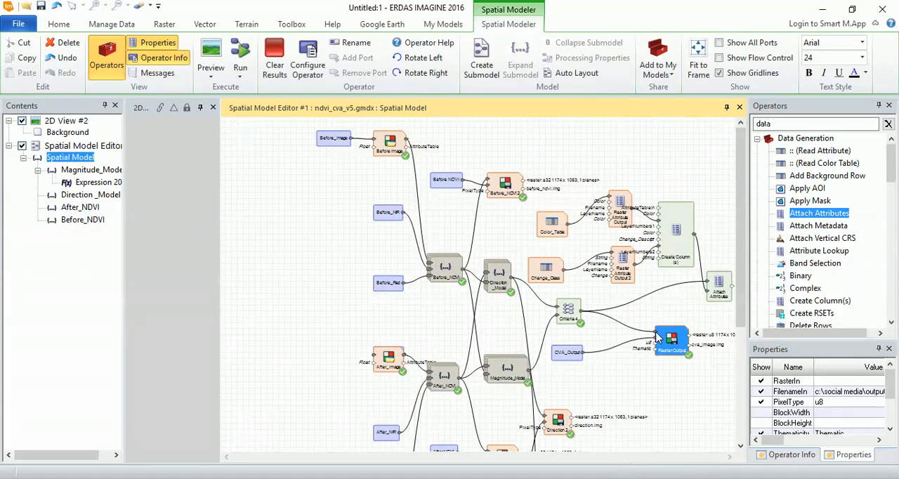
pyautogui.moveTo(656, 332); pyautogui.dragTo(634, 330)
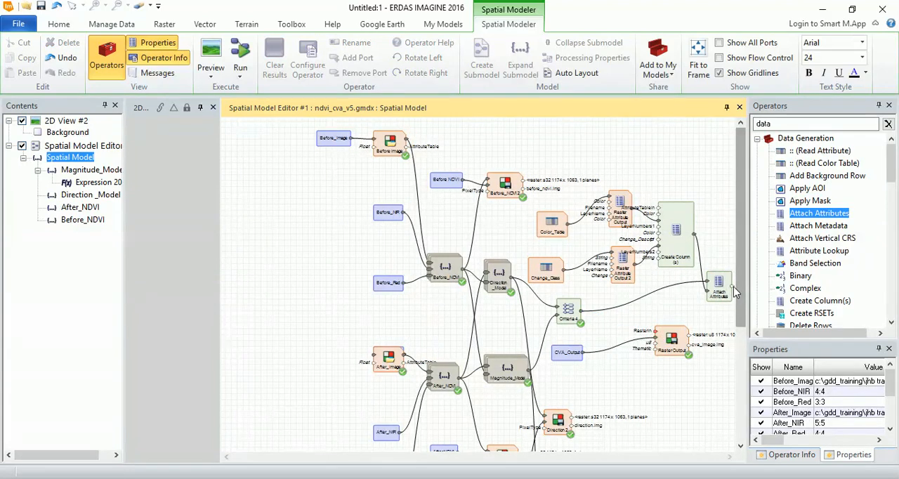
pyautogui.moveTo(733, 290); pyautogui.dragTo(704, 295)
pyautogui.moveTo(657, 457); pyautogui.dragTo(733, 472)
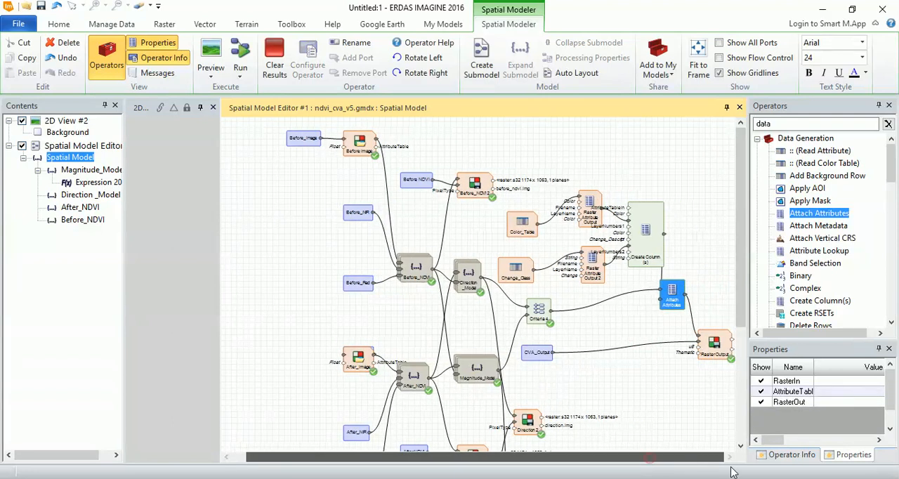
pyautogui.moveTo(716, 343); pyautogui.dragTo(717, 321)
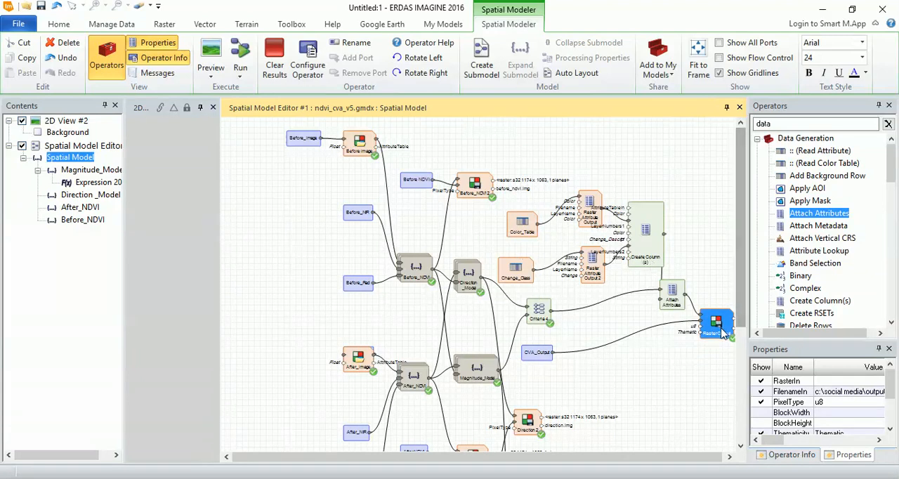
# - Group the Attach Attributes, criteria, Change_Class, Color_Table, both Raster Attribute Output and Create Column(s) operators into a submodel
pyautogui.click(675, 304)
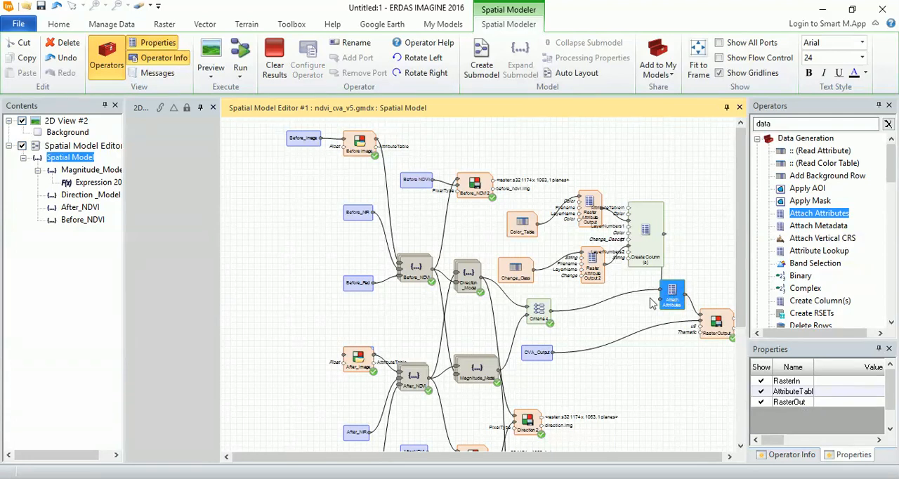
pyautogui.keyDown('ctrl'); pyautogui.click(539, 310); pyautogui.keyUp('ctrl')
pyautogui.keyDown('ctrl'); pyautogui.click(515, 268); pyautogui.keyUp('ctrl')
pyautogui.keyDown('ctrl'); pyautogui.click(522, 223); pyautogui.keyUp('ctrl')
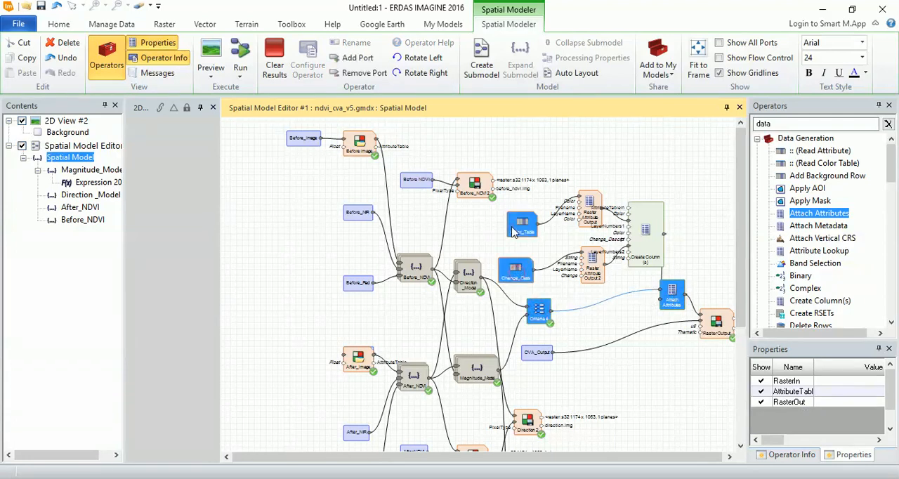
pyautogui.keyDown('ctrl'); pyautogui.click(588, 215); pyautogui.keyUp('ctrl')
pyautogui.keyDown('ctrl'); pyautogui.click(592, 262); pyautogui.keyUp('ctrl')
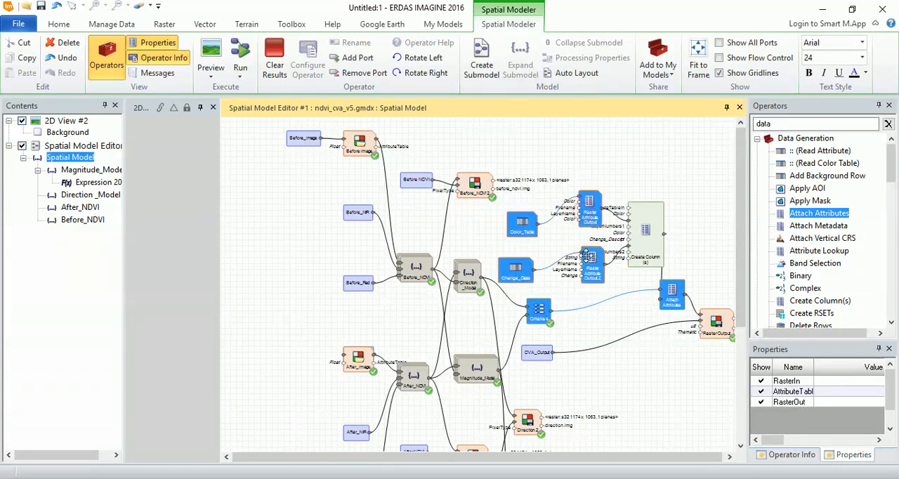
pyautogui.keyDown('ctrl'); pyautogui.click(645, 242); pyautogui.keyUp('ctrl')
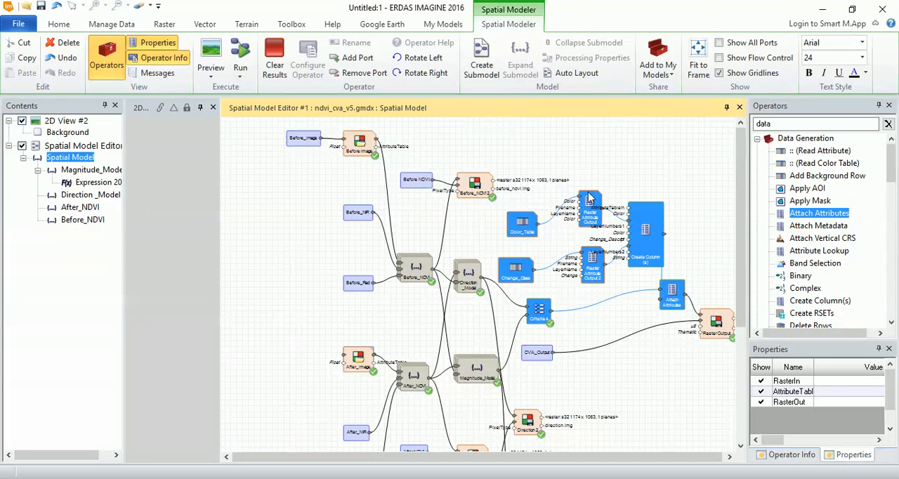
pyautogui.click(491, 62)
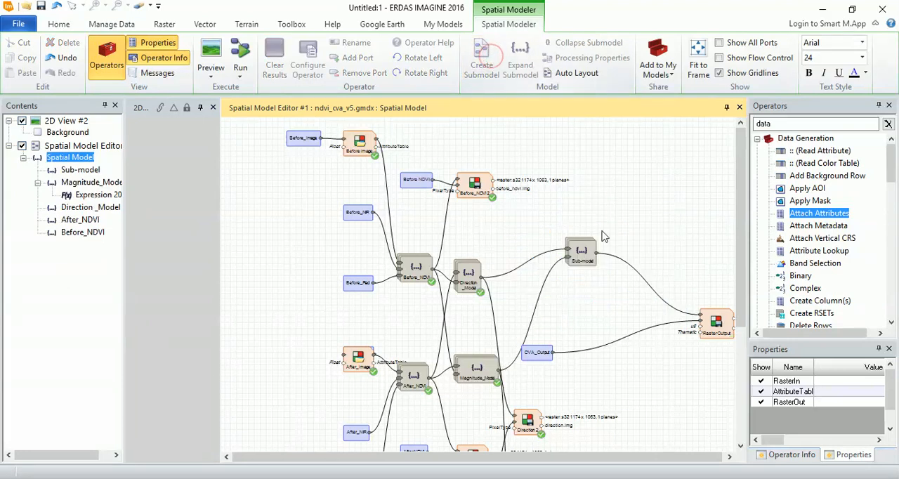
# - Rename the new submodel as CVA_Final
pyautogui.click(586, 267)
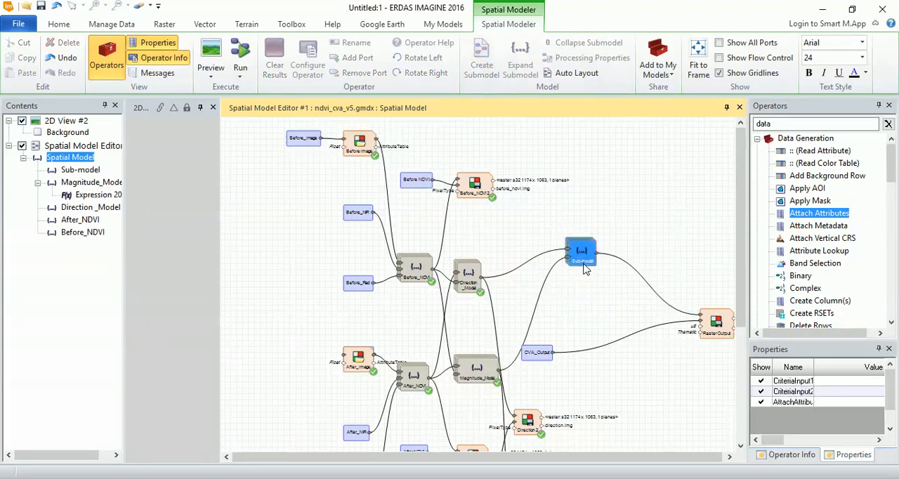
pyautogui.rightClick(586, 267)
pyautogui.click(626, 117)
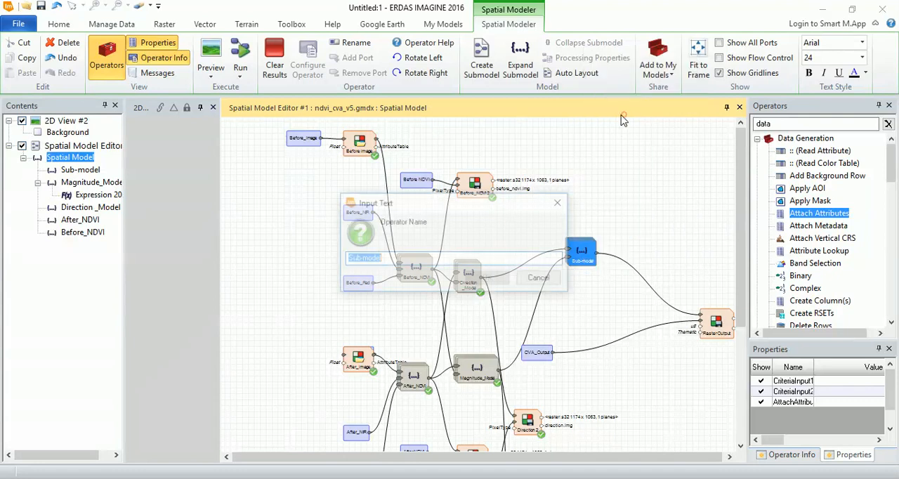
pyautogui.write('CVA_Final')
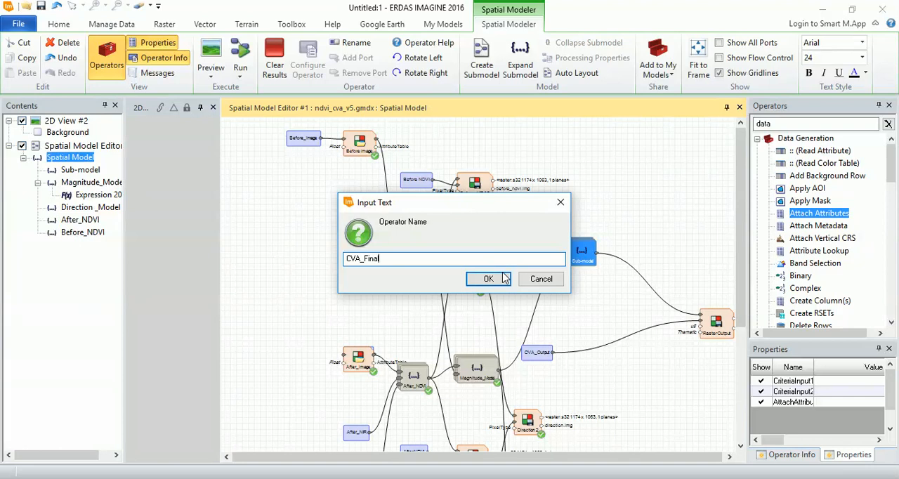
pyautogui.click(496, 276)
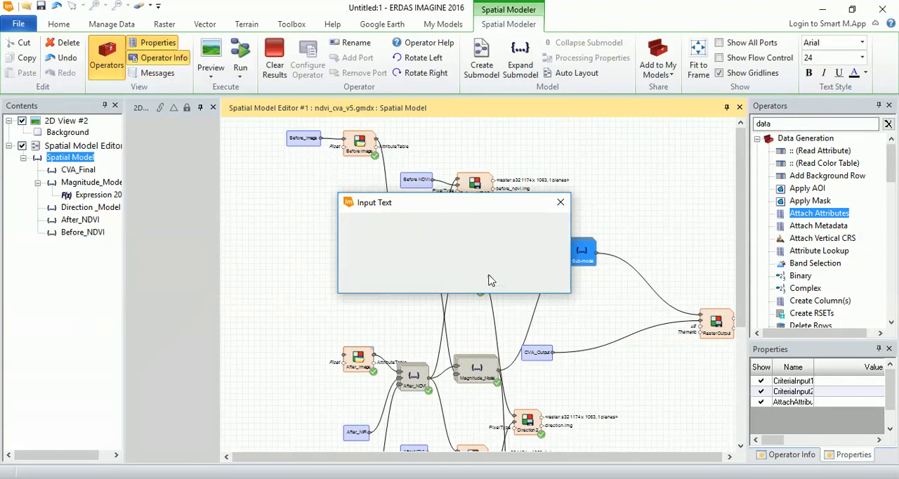
# - Widen the 2D View #2 viewer beside the spatial model editor
pyautogui.moveTo(632, 456)
pyautogui.mouseDown()
pyautogui.moveTo(670, 469)
pyautogui.moveTo(630, 463)
pyautogui.mouseUp()
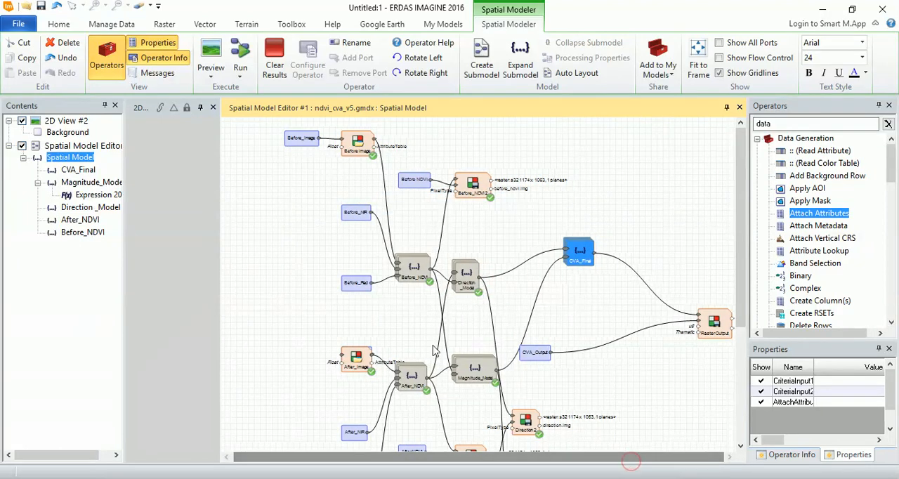
pyautogui.click(220, 285)
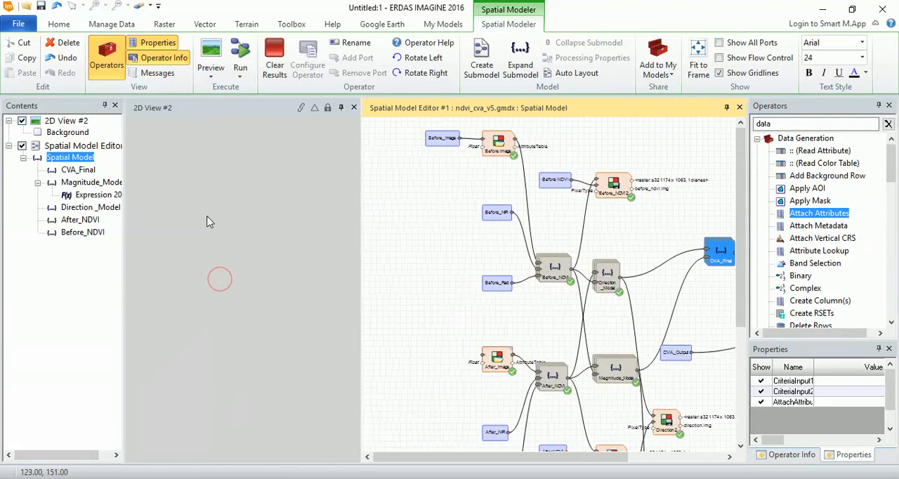
# - Load cva_image.img from the outputs folder into 2D View #2 and fit it to the frame
pyautogui.rightClick(207, 217)
pyautogui.click(271, 37)
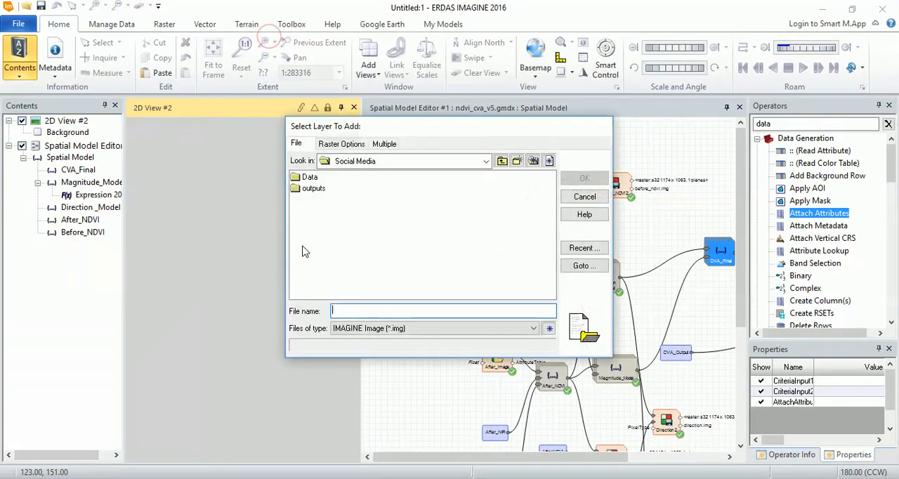
pyautogui.click(320, 191)
pyautogui.doubleClick(320, 191)
pyautogui.click(326, 211)
pyautogui.click(585, 178)
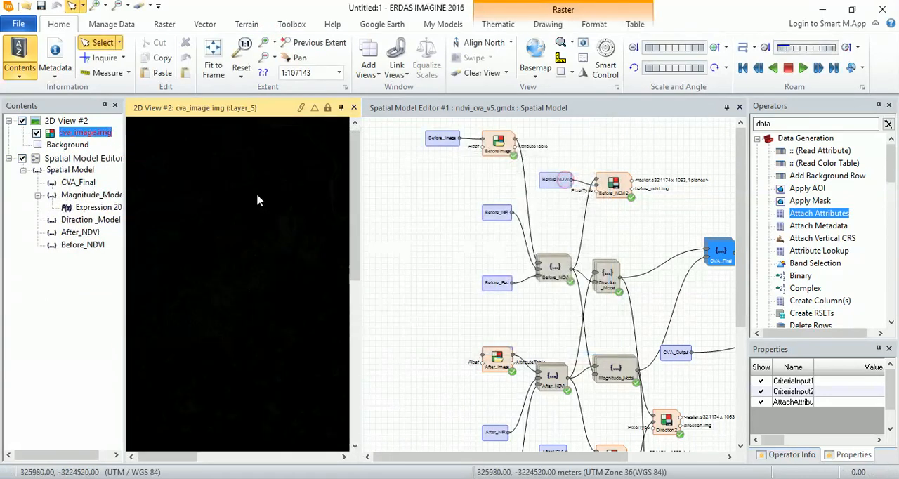
pyautogui.click(222, 67)
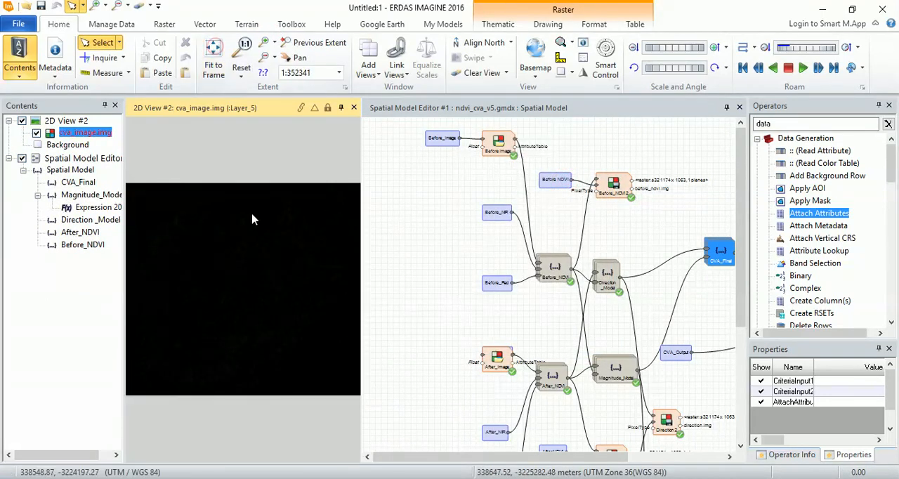
# - Display the attribute table of cva_image.img in an enlarged pane to check its classes, and clear 2D View #2
pyautogui.rightClick(85, 132)
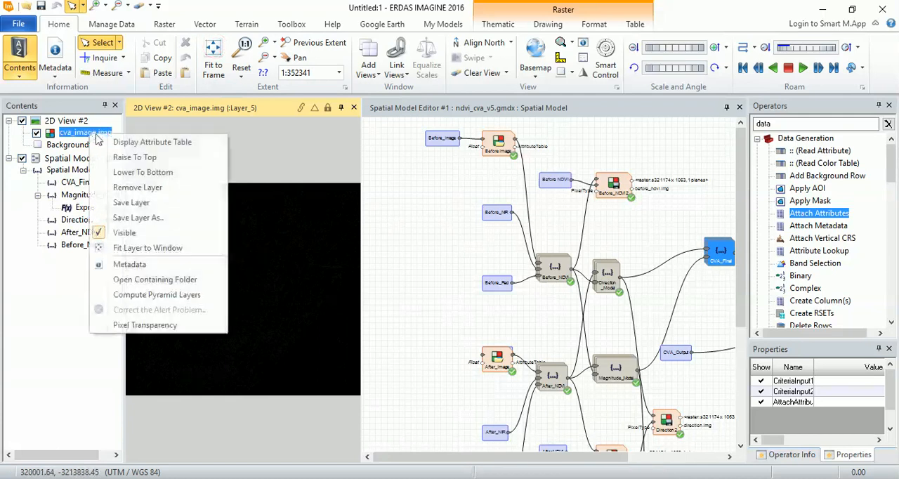
pyautogui.click(144, 145)
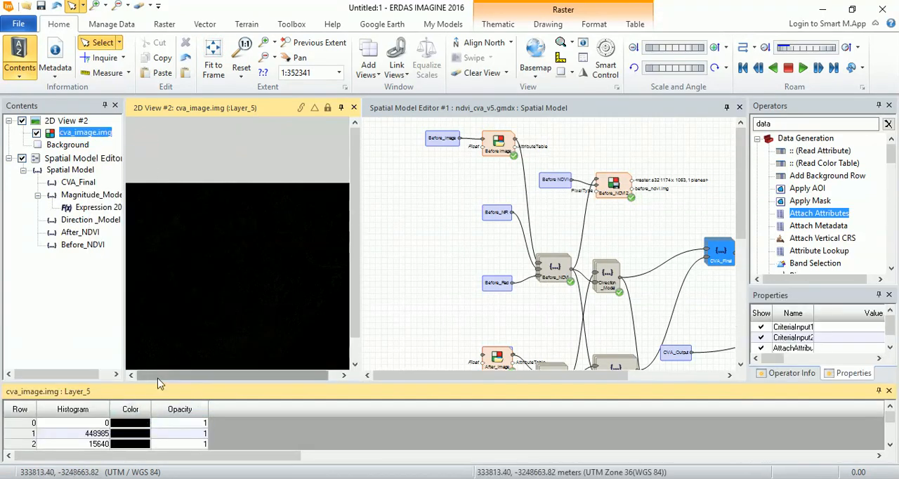
pyautogui.moveTo(157, 385); pyautogui.dragTo(158, 304)
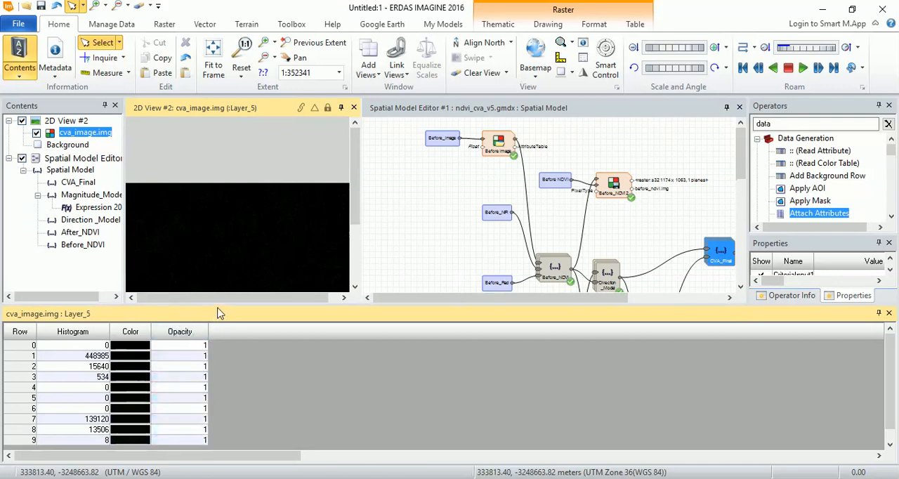
pyautogui.rightClick(210, 262)
pyautogui.click(257, 302)
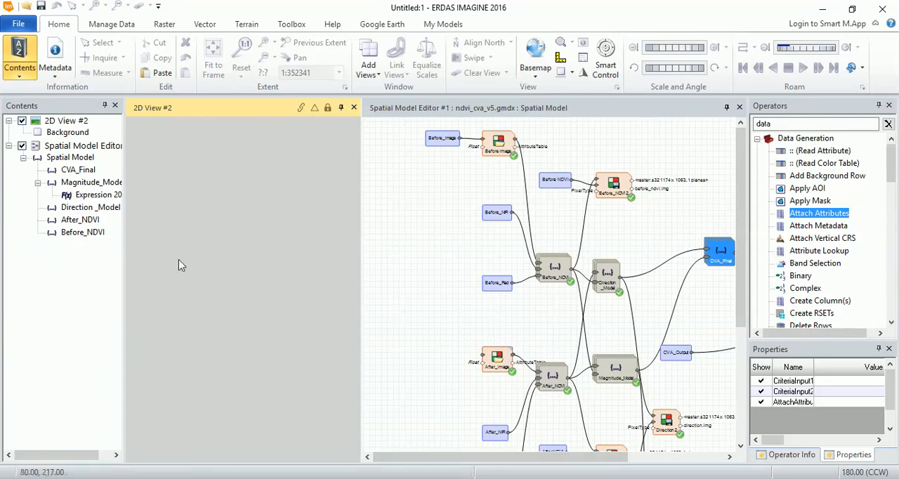
# - Deselect the model operators and load the regenerated cva_image.img from the outputs folder into the emptied 2D View #2
pyautogui.click(400, 219)
pyautogui.click(283, 37)
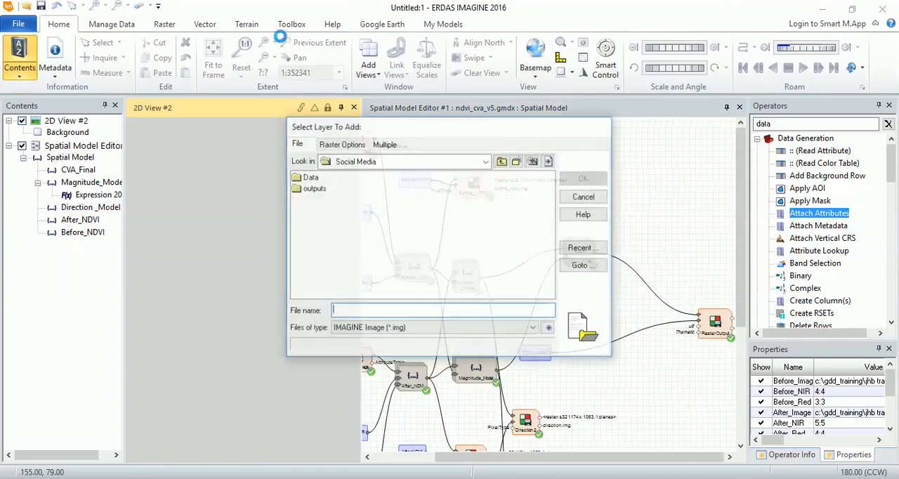
pyautogui.doubleClick(315, 189)
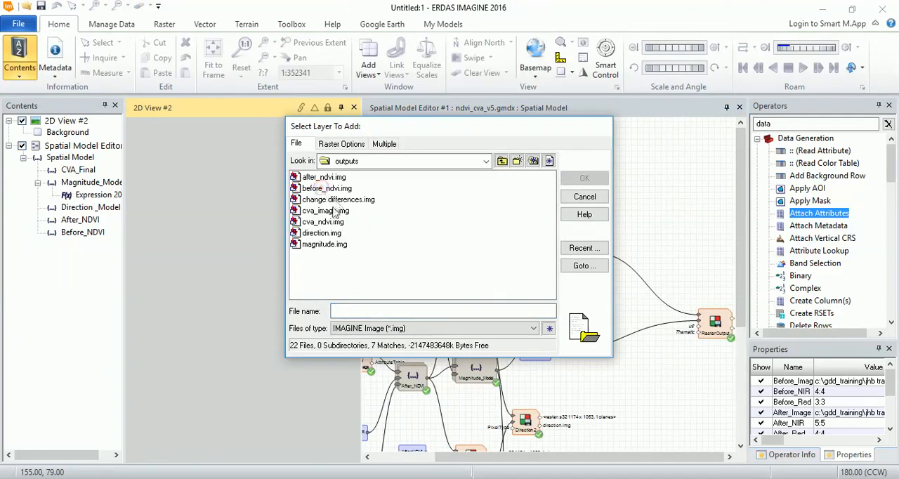
pyautogui.click(342, 211)
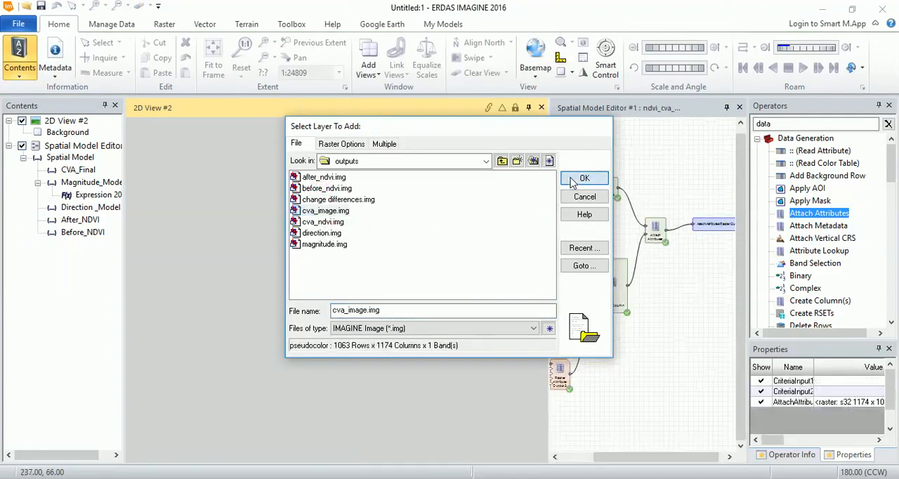
pyautogui.click(577, 178)
pyautogui.scroll(-4, 322, 199)
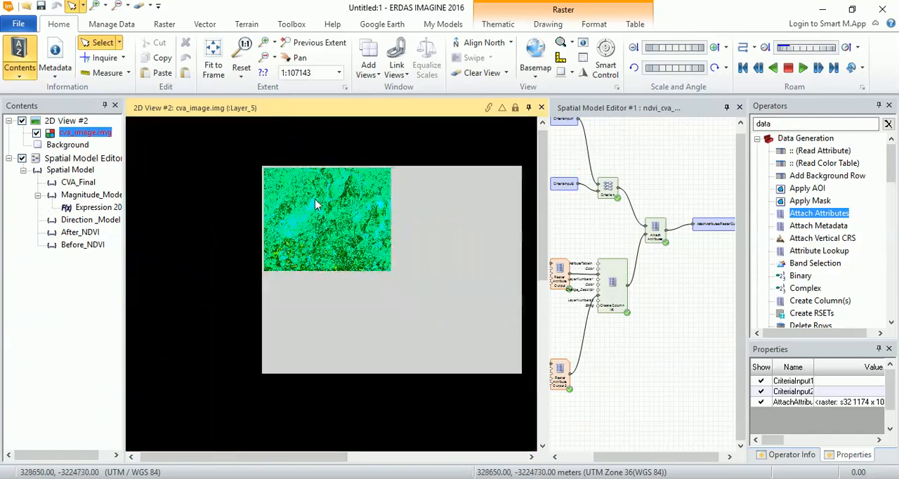
pyautogui.scroll(1, 371, 224)
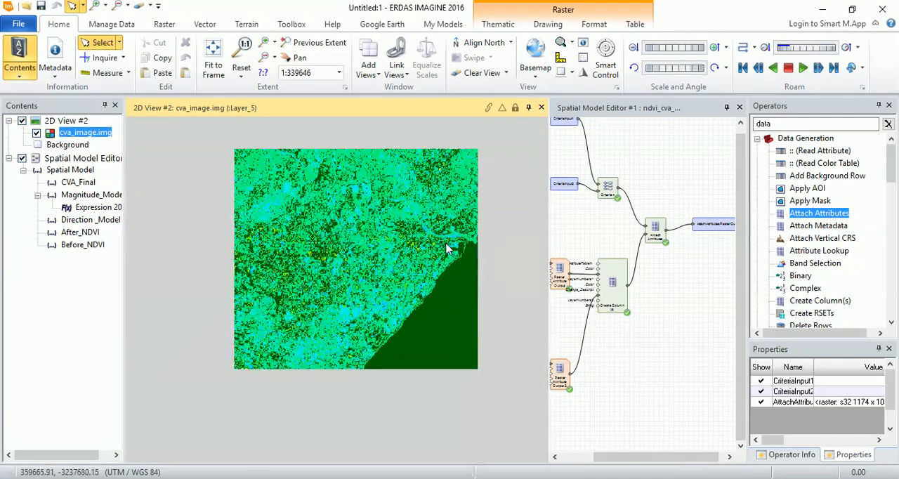
pyautogui.scroll(1, 441, 273)
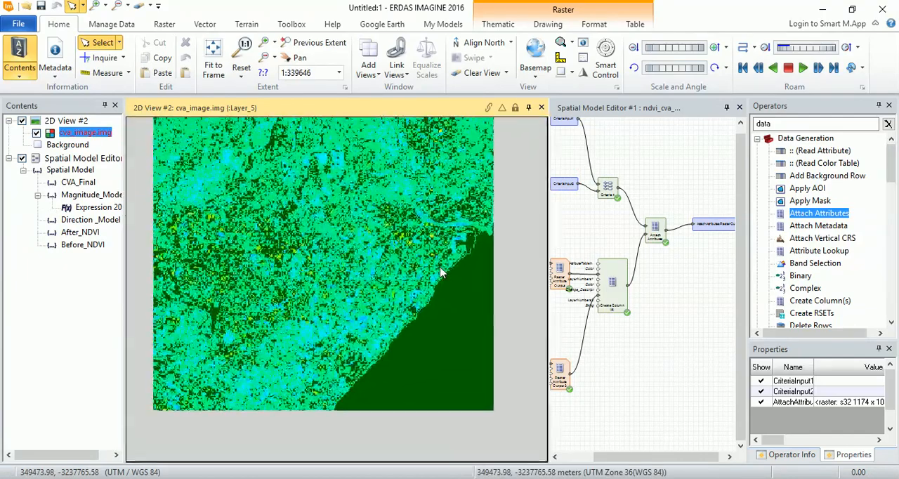
# - Show the attribute table of the recolored cva_image.img and enlarge its pane to reveal more class rows
pyautogui.rightClick(81, 136)
pyautogui.click(105, 138)
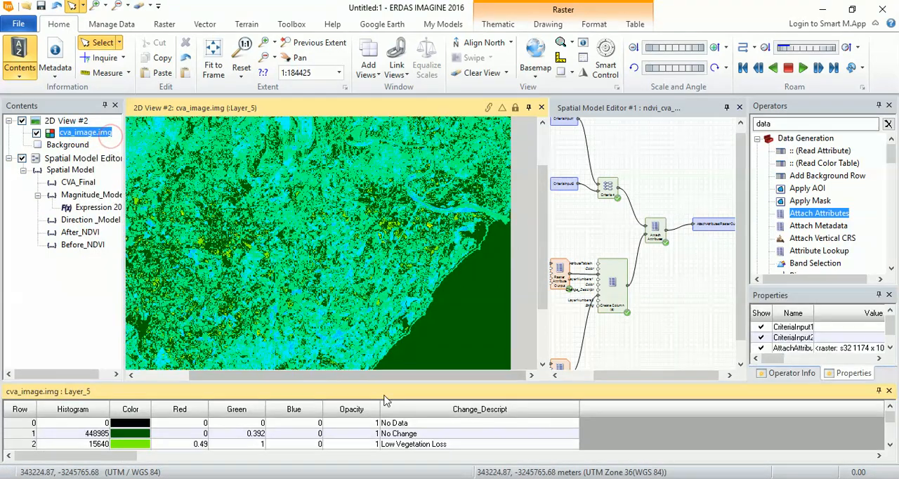
pyautogui.moveTo(286, 382); pyautogui.dragTo(301, 340)
# - Query the dark green sea area and examine the vegetation loss and gain patches against their Change_Descript classes
pyautogui.moveTo(539, 184); pyautogui.dragTo(538, 246)
pyautogui.click(405, 227)
pyautogui.scroll(-1, 398, 226)
pyautogui.scroll(-1, 395, 229)
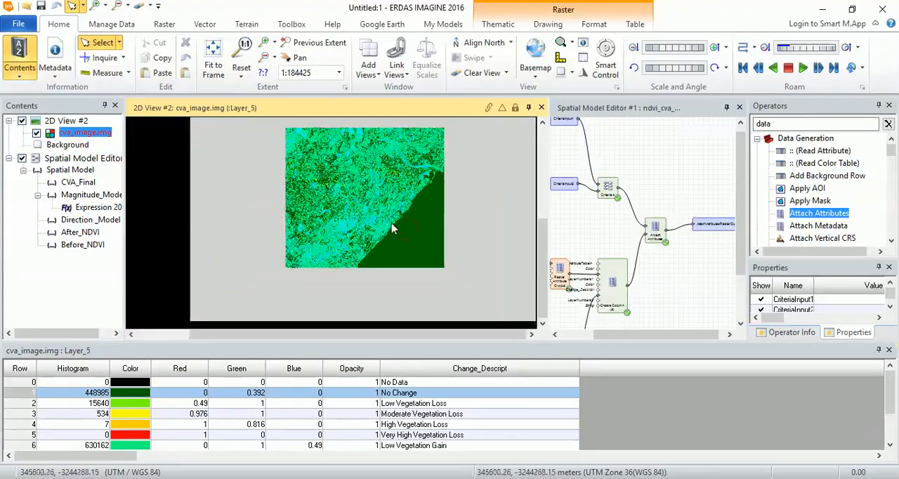
pyautogui.scroll(4, 382, 176)
pyautogui.scroll(8, 358, 184)
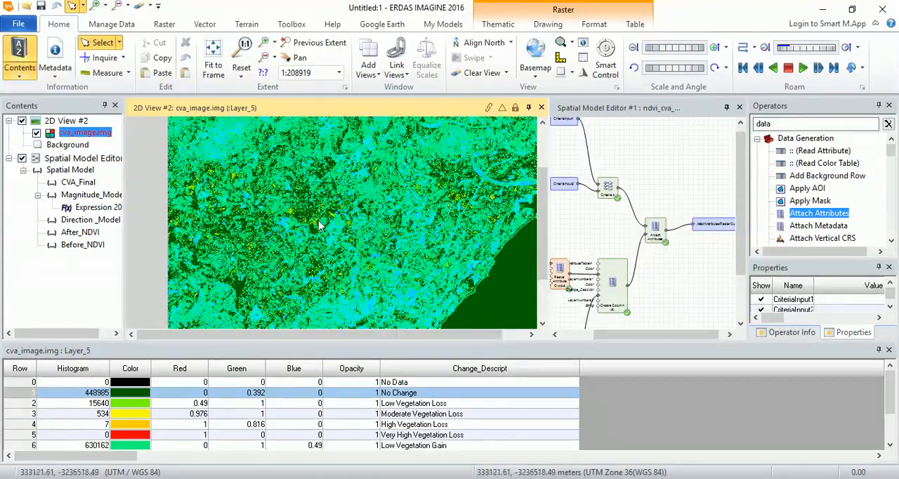
pyautogui.scroll(4, 373, 192)
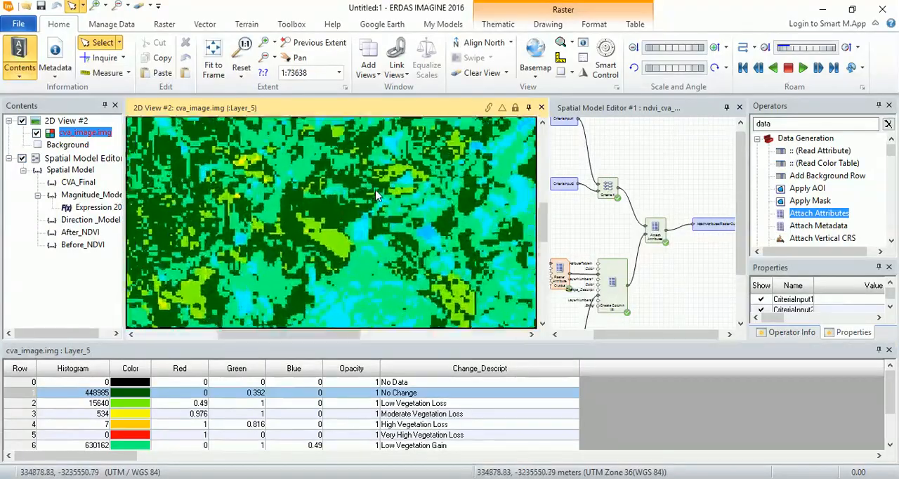
pyautogui.moveTo(281, 339); pyautogui.dragTo(307, 334)
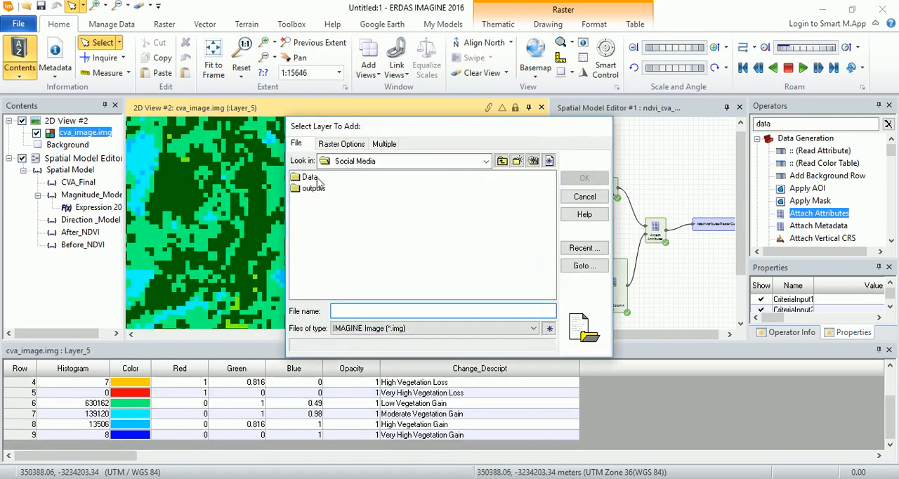
# - Add tm7_20030128_msi.img and tm8_20170128-msi.img from the Data folder to the viewer and raise cva_image.img above both
pyautogui.click(312, 178)
pyautogui.doubleClick(312, 178)
pyautogui.moveTo(327, 207); pyautogui.dragTo(309, 173)
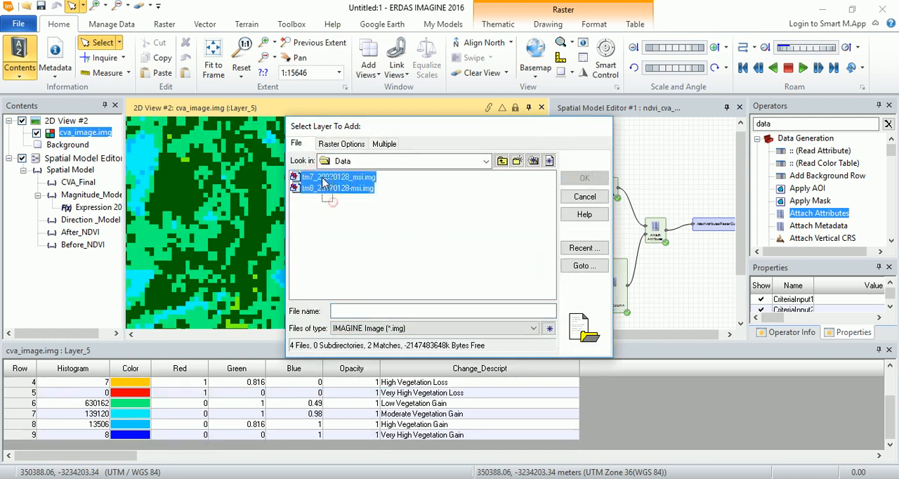
pyautogui.click(584, 178)
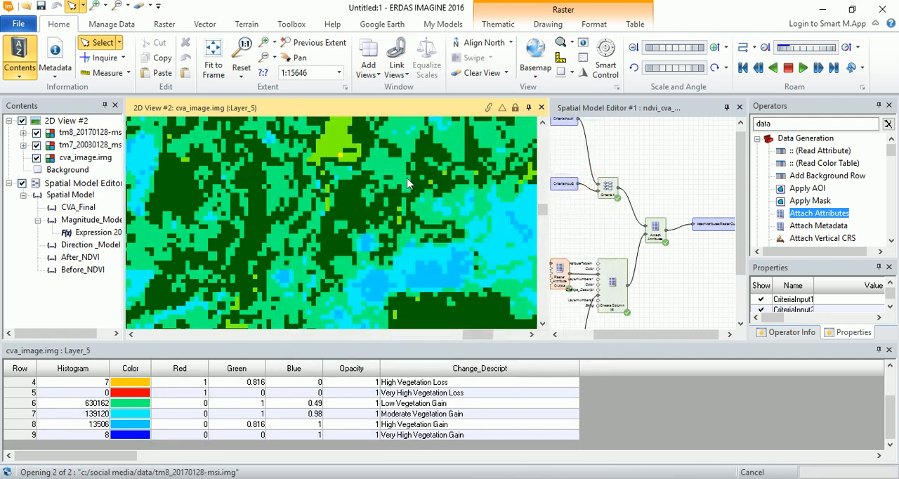
pyautogui.moveTo(79, 140); pyautogui.dragTo(79, 132)
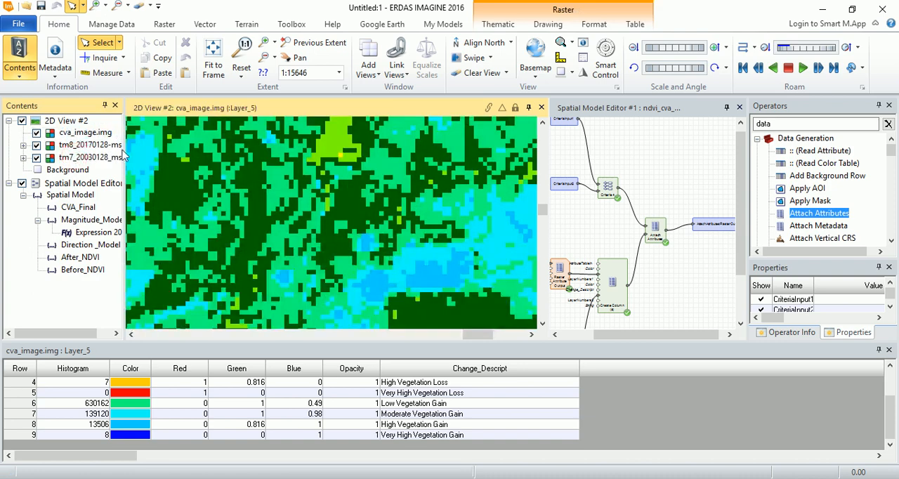
# - Compare cva_image.img with tm8_20170128-msi.img around the river mouth by toggling the change layer's visibility
pyautogui.click(209, 56)
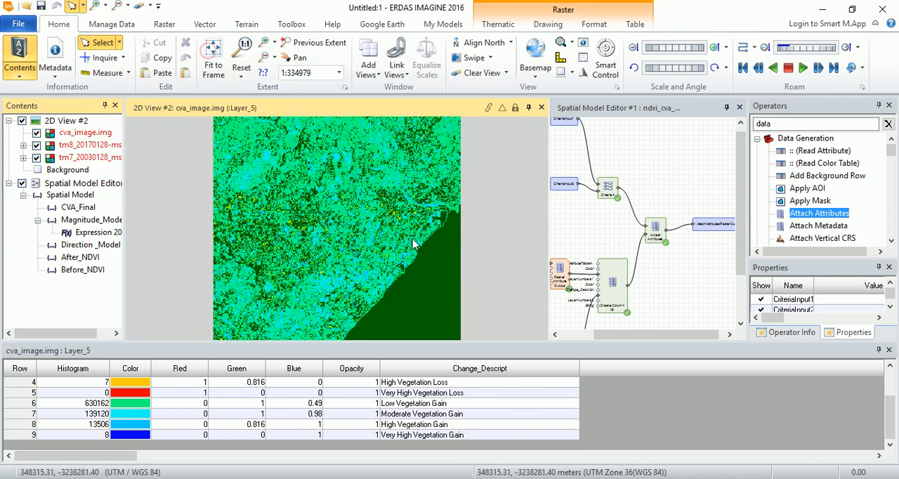
pyautogui.click(434, 255)
pyautogui.scroll(4, 448, 215)
pyautogui.scroll(5, 443, 211)
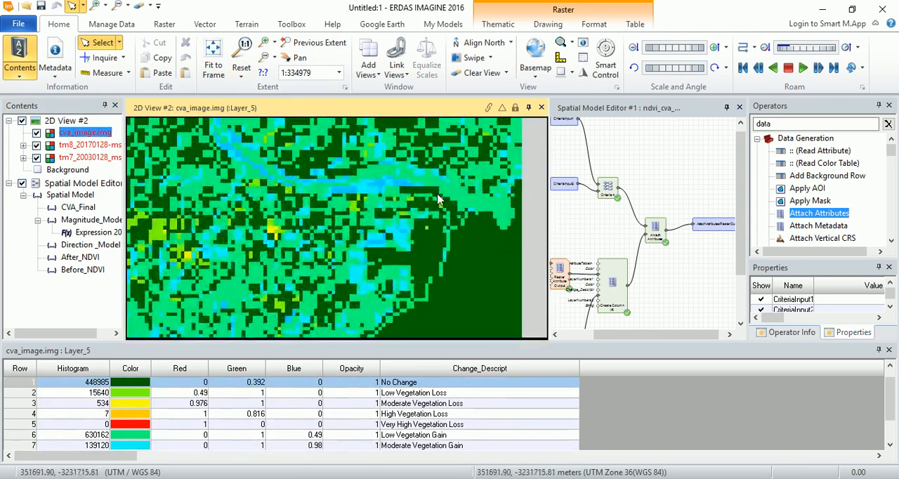
pyautogui.click(36, 133)
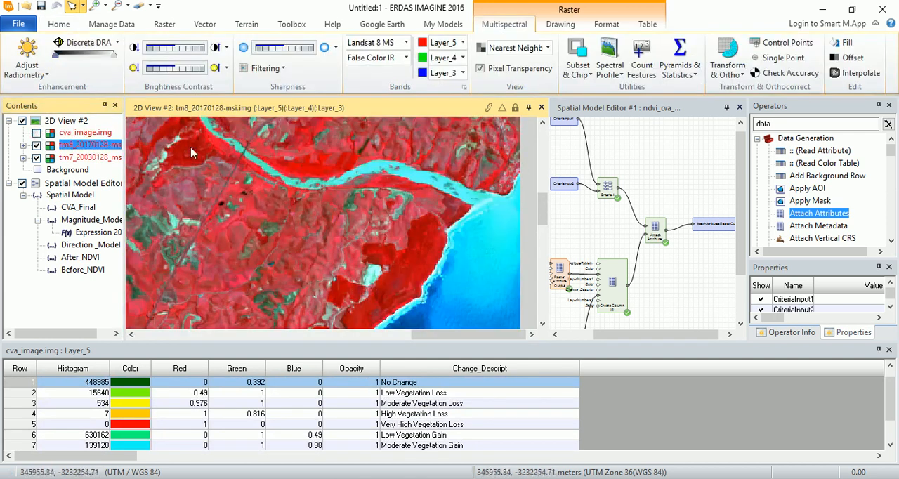
pyautogui.click(61, 143)
pyautogui.click(36, 134)
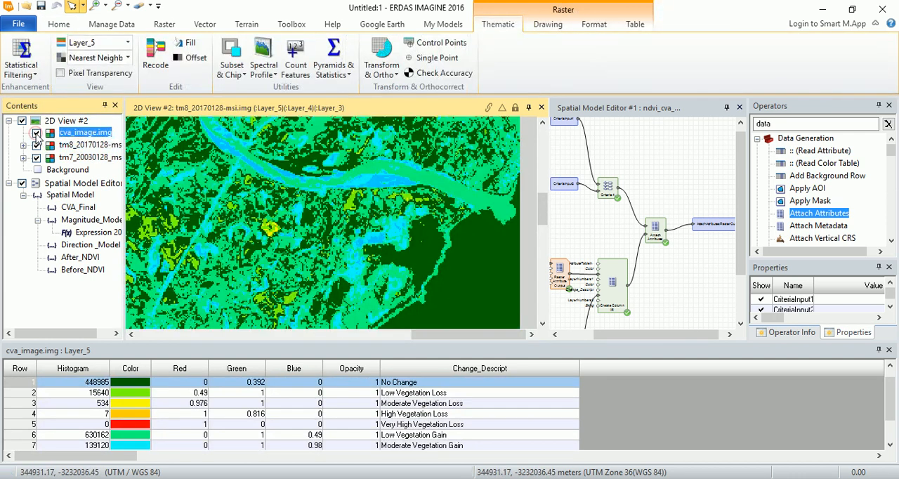
pyautogui.click(35, 133)
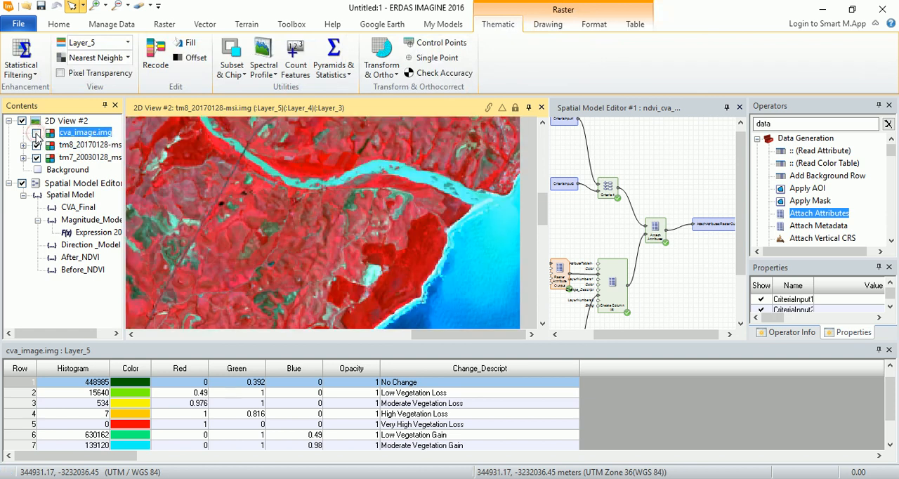
# - Compare the 2017 and 2003 images of the coastal area by repeatedly toggling the visibility of tm8_20170128-msi.img
pyautogui.click(35, 145)
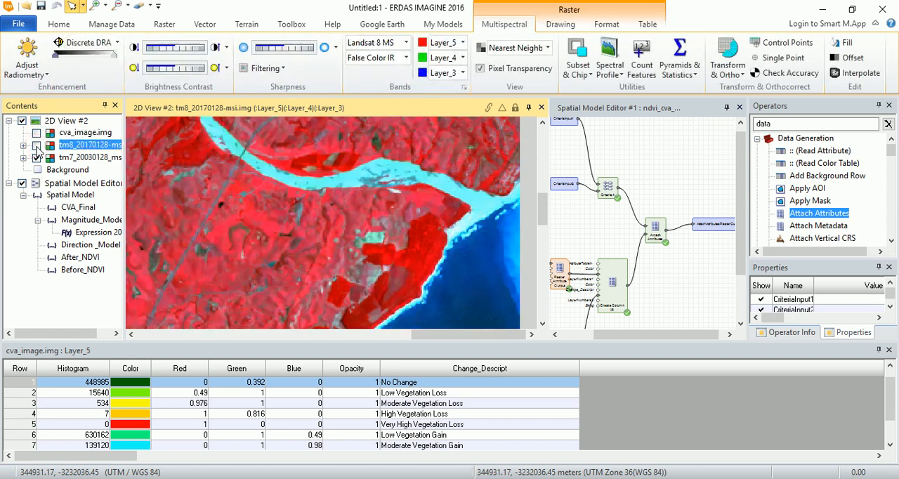
pyautogui.click(36, 146)
pyautogui.click(37, 146)
pyautogui.click(37, 146)
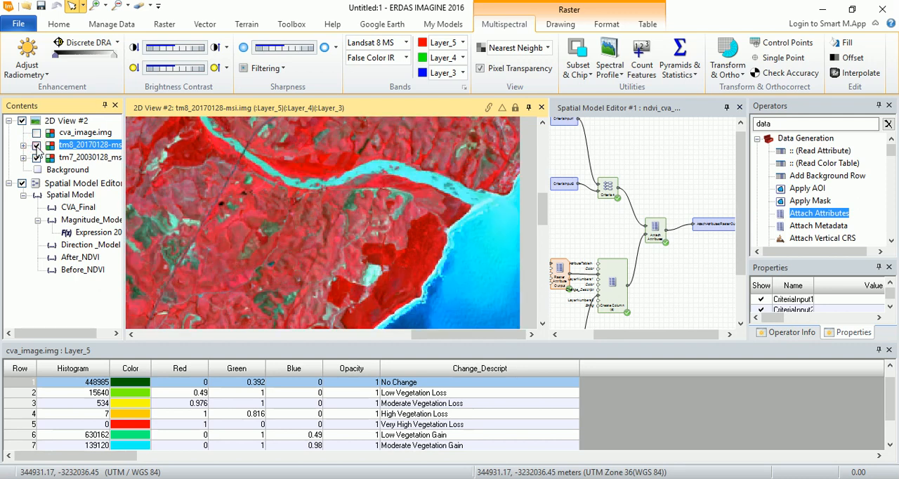
pyautogui.click(37, 147)
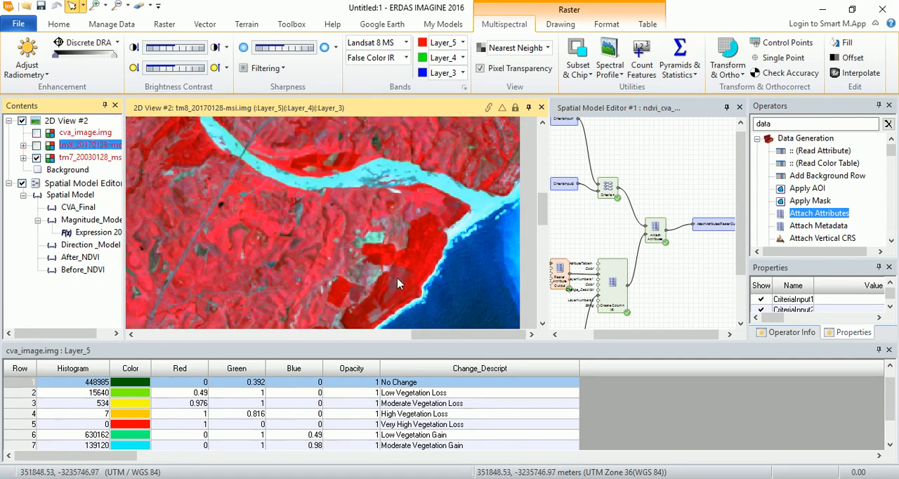
pyautogui.click(37, 134)
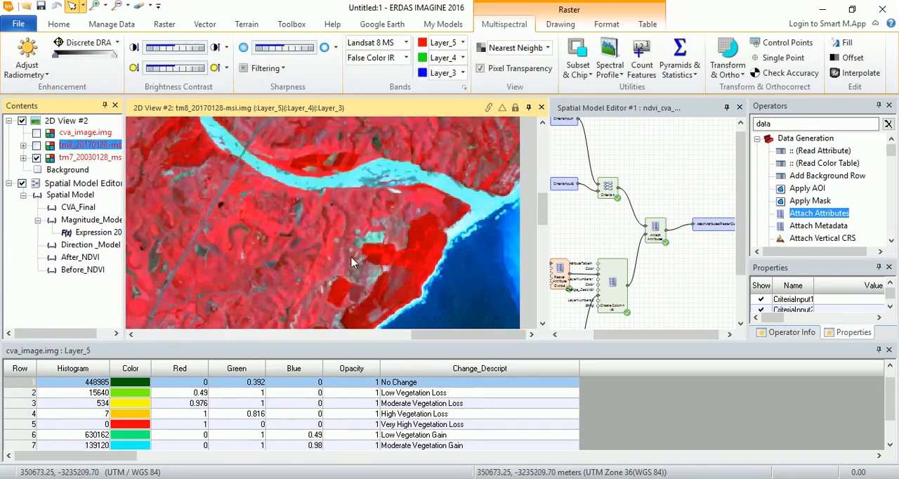
pyautogui.click(37, 145)
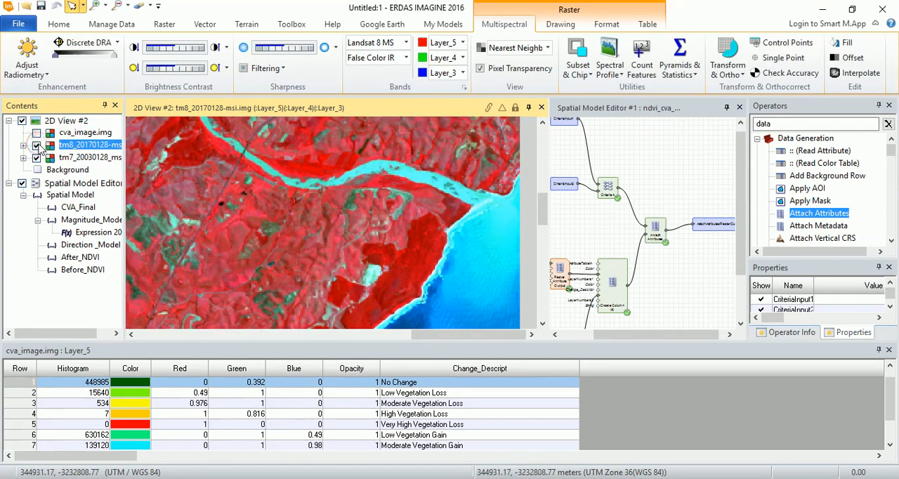
pyautogui.click(37, 146)
pyautogui.click(36, 145)
pyautogui.click(37, 145)
# - Toggle cva_image.img over the 2017 image to check the coastal changes, leaving the change layer visible
pyautogui.click(36, 133)
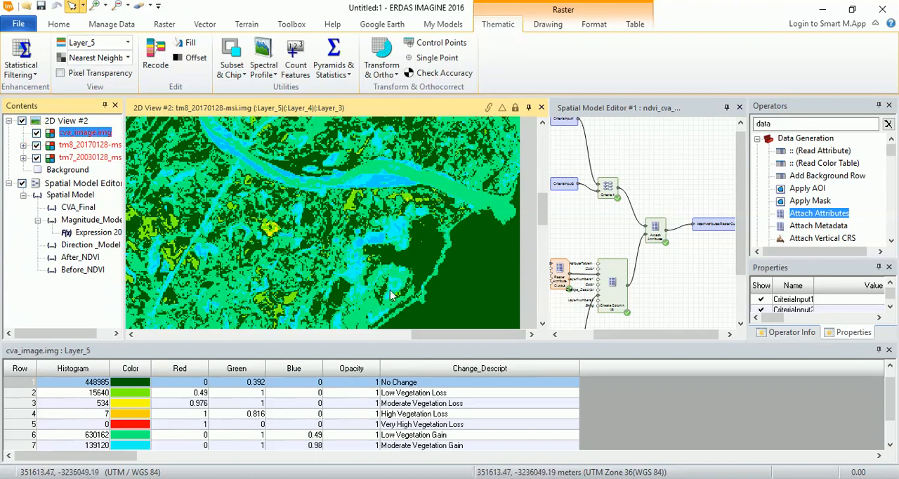
pyautogui.click(37, 133)
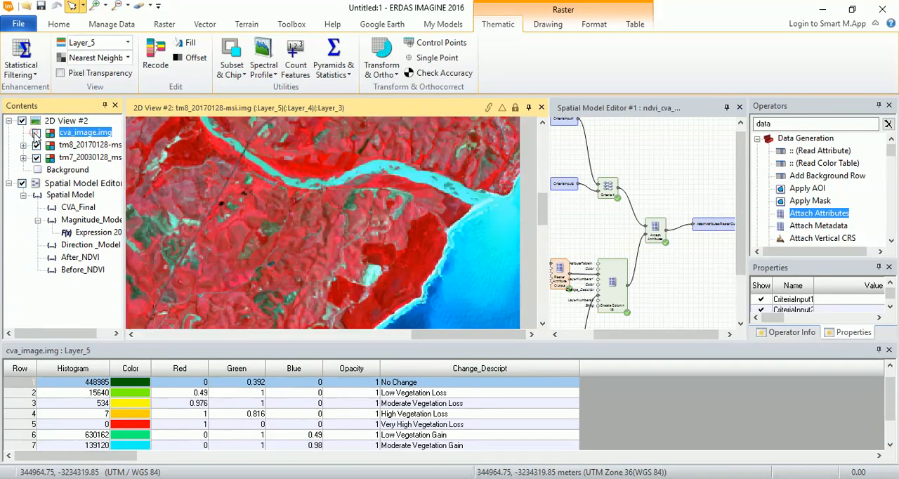
pyautogui.click(37, 133)
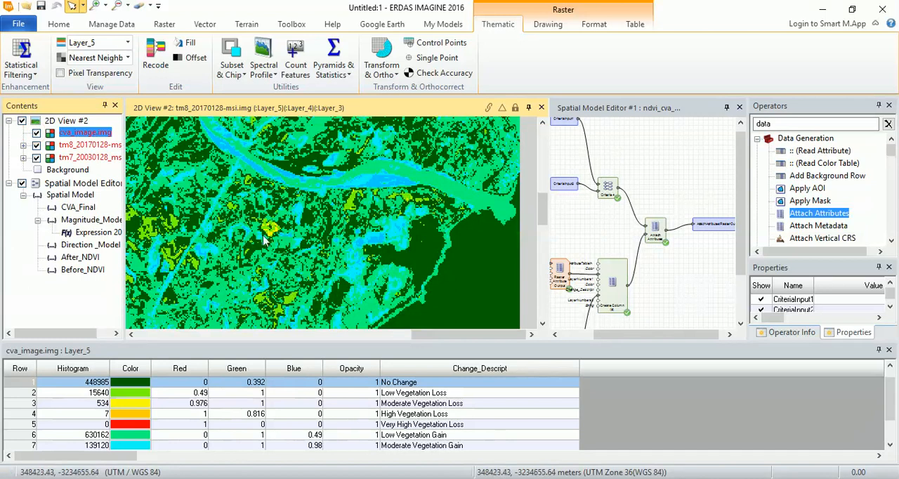
# - Compare the yellow vegetation-loss patch south of the river in cva_image.img with the 2017 and 2003 images by toggling layer visibility
pyautogui.scroll(5, 256, 231)
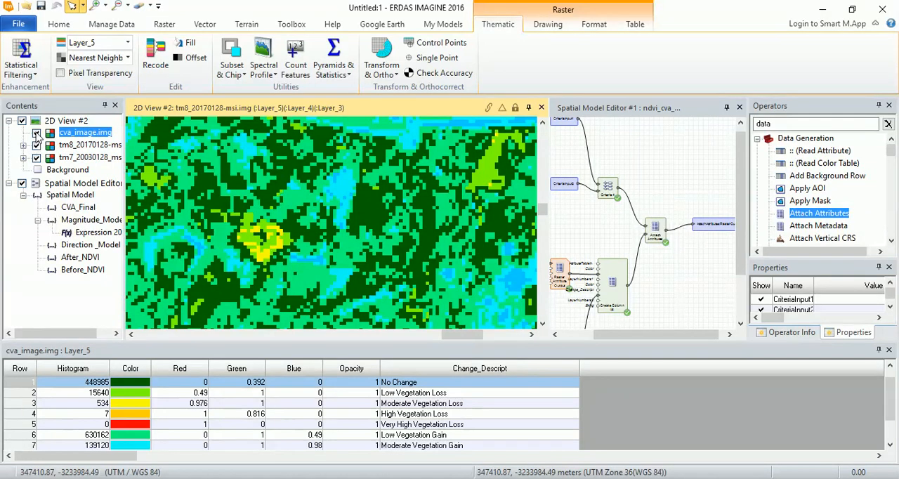
pyautogui.click(36, 133)
pyautogui.click(37, 146)
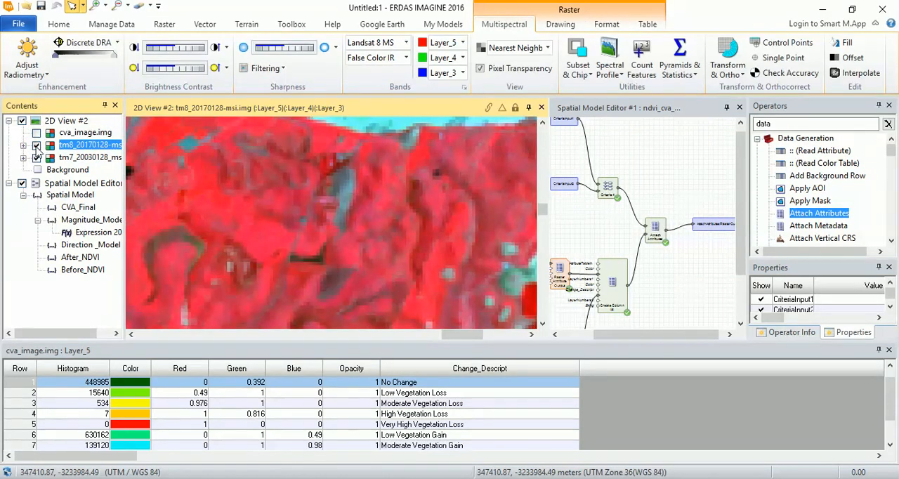
pyautogui.click(37, 146)
pyautogui.click(36, 145)
pyautogui.click(36, 145)
pyautogui.click(37, 132)
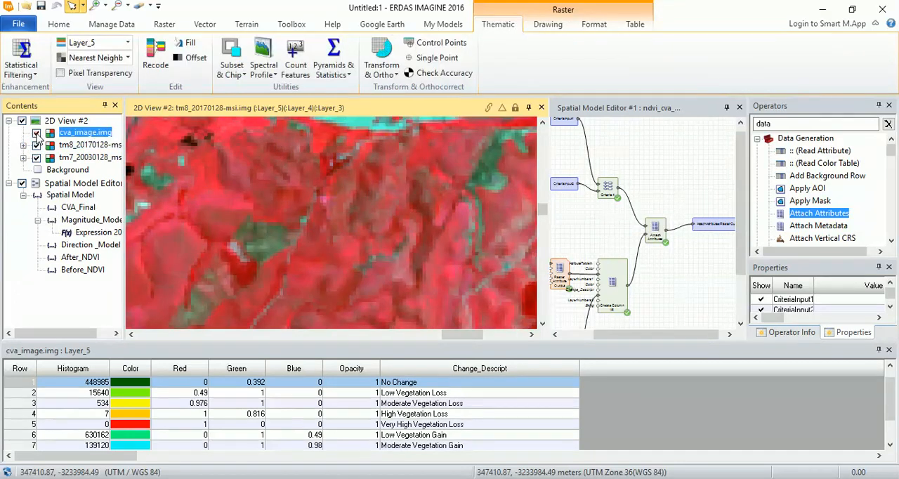
pyautogui.click(36, 133)
pyautogui.click(37, 132)
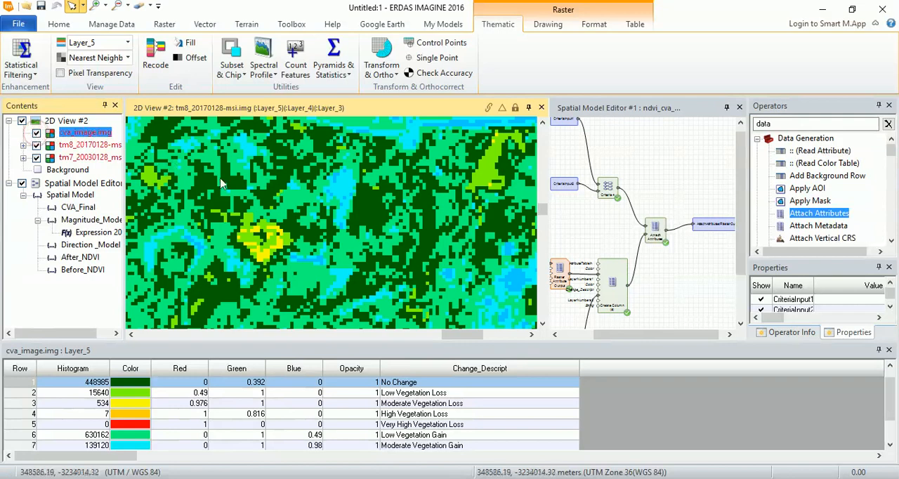
# - Inspect the change classes of cva_image.img around the river and coast, from individual patches to the wider scene
pyautogui.click(325, 201)
pyautogui.scroll(-3, 452, 201)
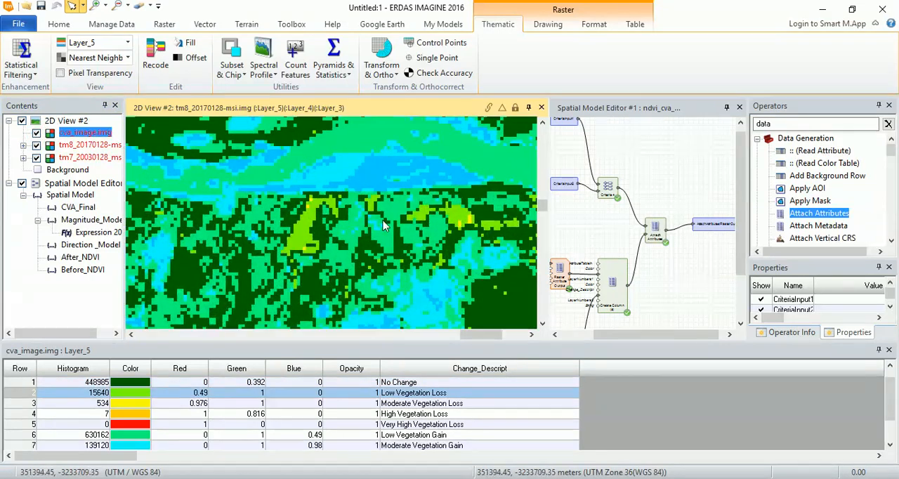
pyautogui.scroll(-2, 386, 234)
pyautogui.scroll(3, 342, 226)
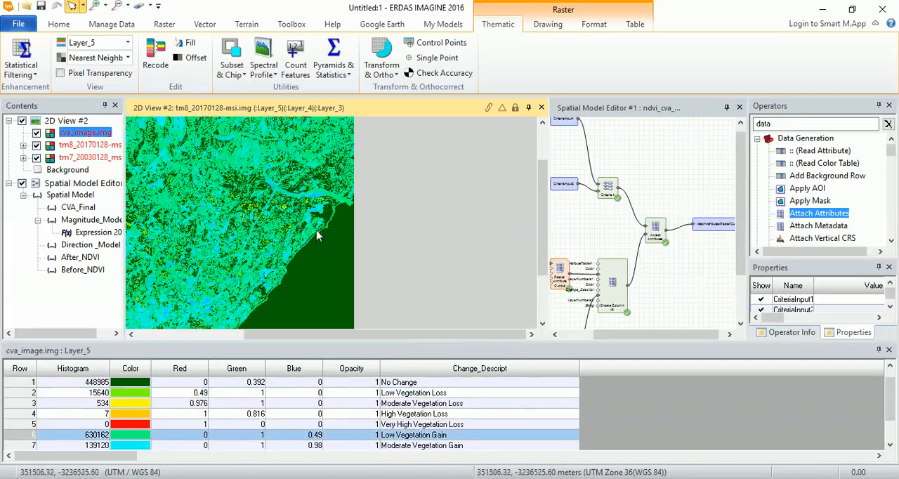
pyautogui.scroll(3, 212, 241)
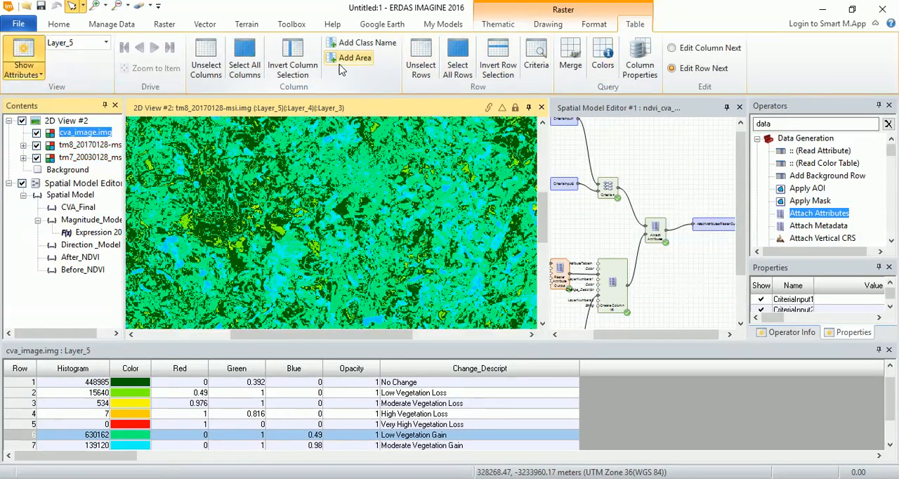
# - Add a column named Area in hectares to the cva_image.img attribute table and bring it alongside the class descriptions
pyautogui.click(353, 60)
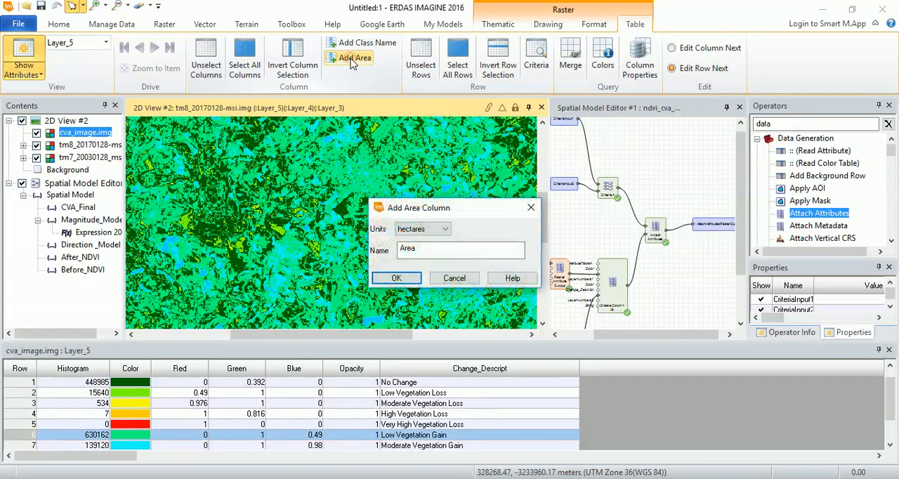
pyautogui.click(398, 278)
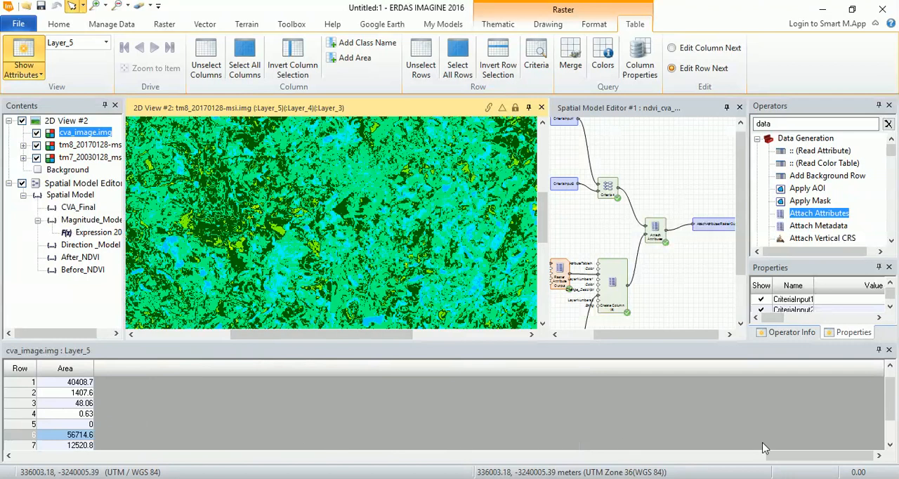
pyautogui.moveTo(828, 455); pyautogui.dragTo(606, 453)
# - Examine the areas of the No Data and No Change classes by highlighting their rows in the attribute table
pyautogui.click(134, 382)
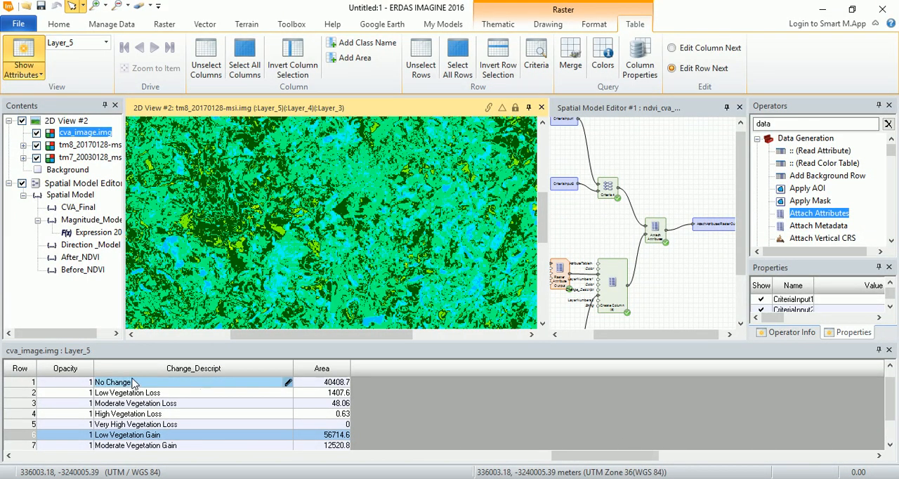
pyautogui.moveTo(890, 394)
pyautogui.mouseDown()
pyautogui.moveTo(892, 418)
pyautogui.moveTo(892, 380)
pyautogui.mouseUp()
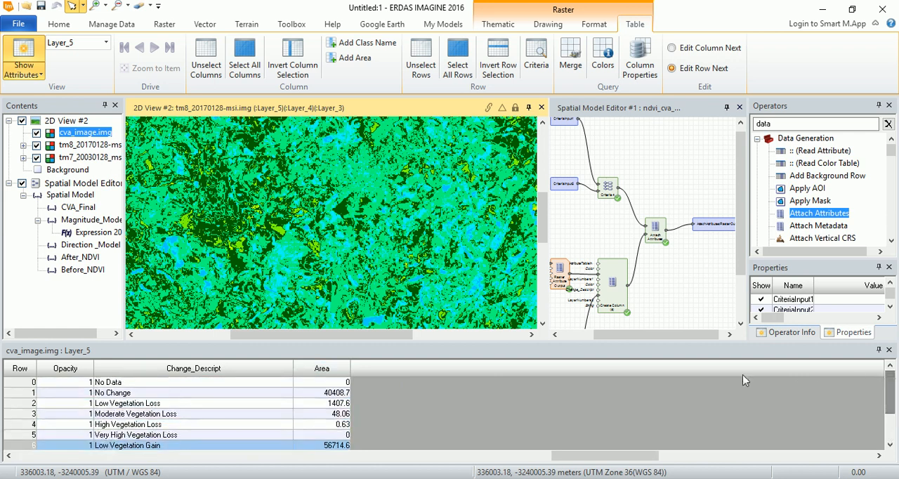
pyautogui.click(478, 393)
pyautogui.click(11, 393)
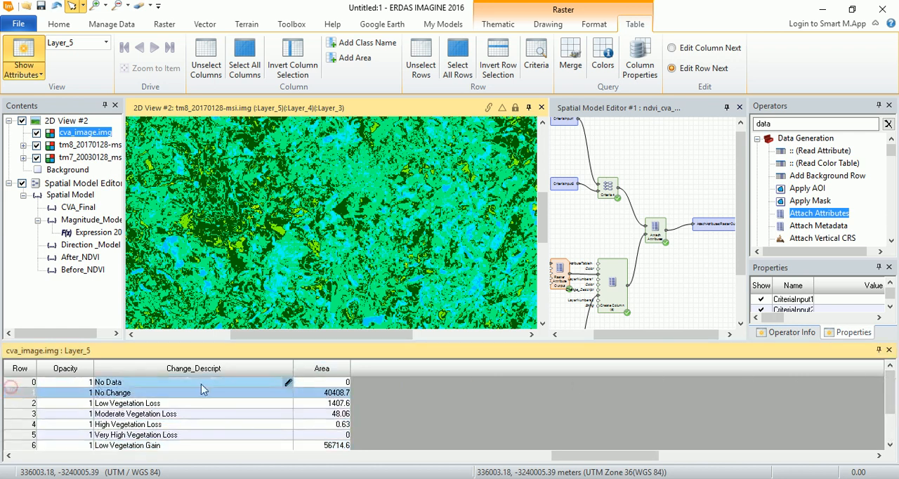
pyautogui.click(393, 365)
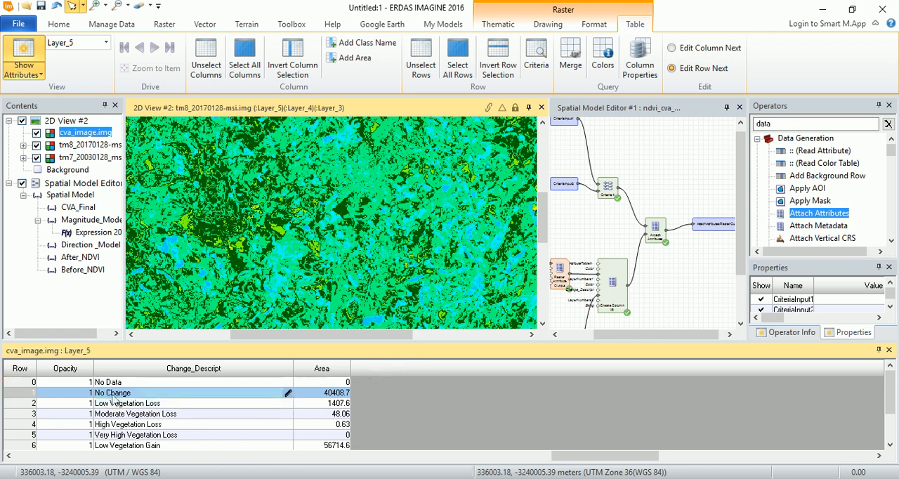
pyautogui.click(22, 382)
pyautogui.click(619, 63)
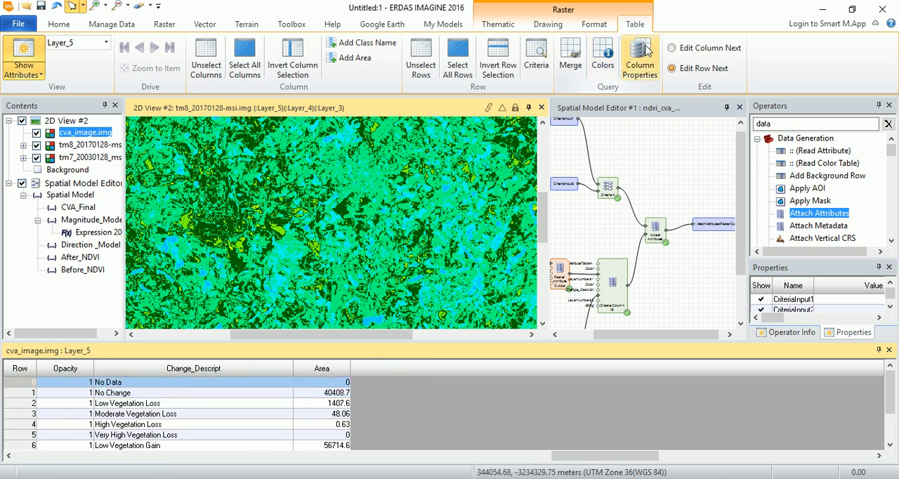
# - Compute the statistics of the Area column to read its total, and close the results
pyautogui.rightClick(264, 369)
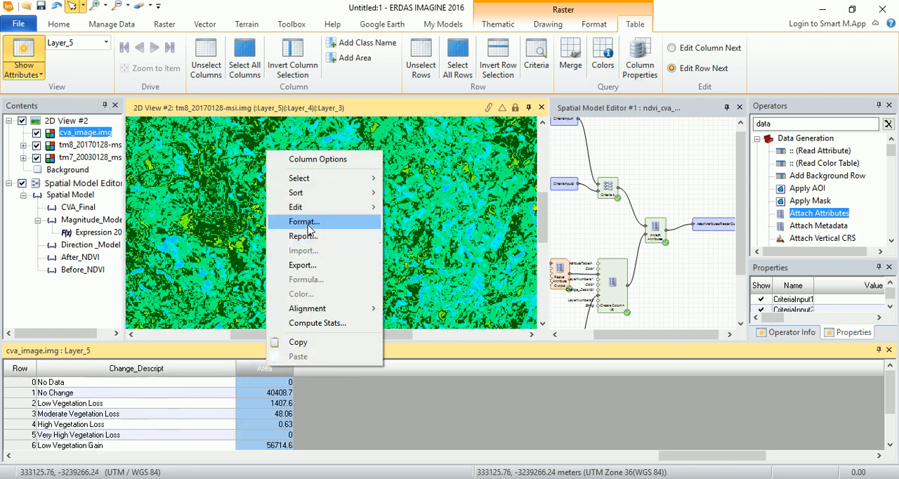
pyautogui.click(318, 324)
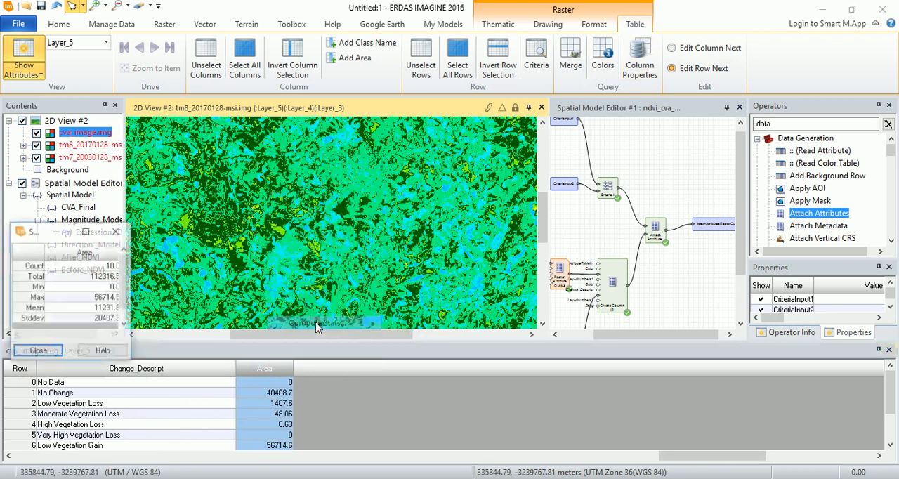
pyautogui.moveTo(130, 281); pyautogui.dragTo(210, 281)
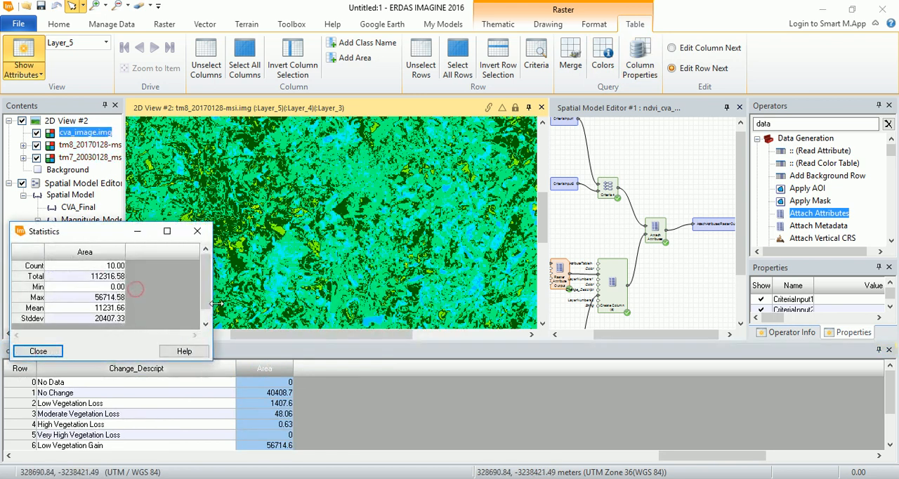
pyautogui.click(86, 274)
pyautogui.click(39, 351)
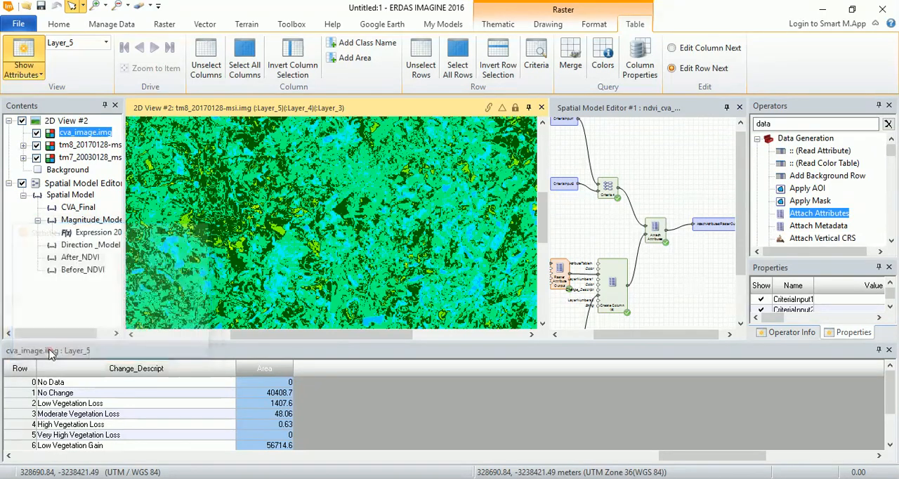
# - Create a new real-number column titled Perc_Chnage after Area in the cva_image.img attribute table
pyautogui.rightClick(267, 370)
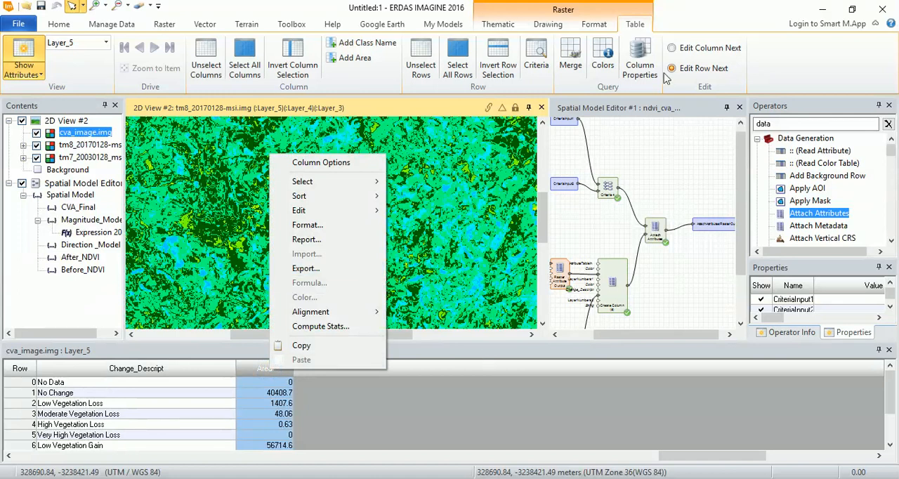
pyautogui.click(657, 74)
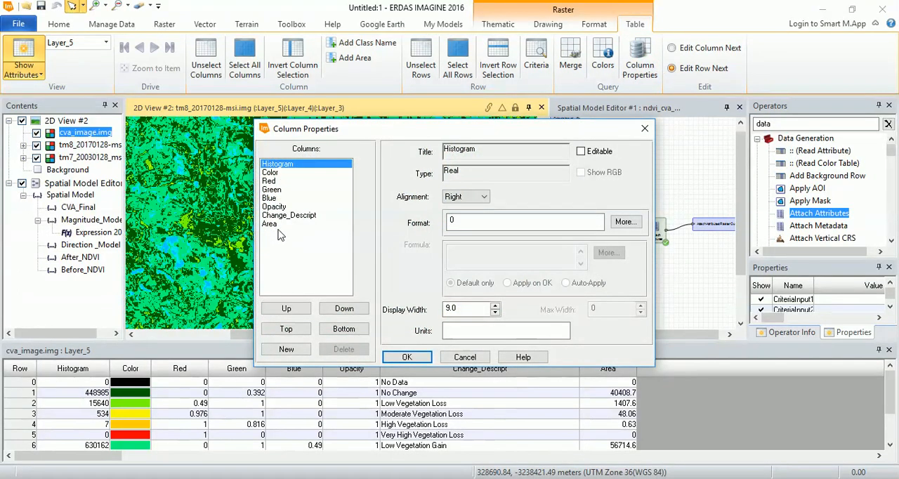
pyautogui.click(274, 224)
pyautogui.click(287, 349)
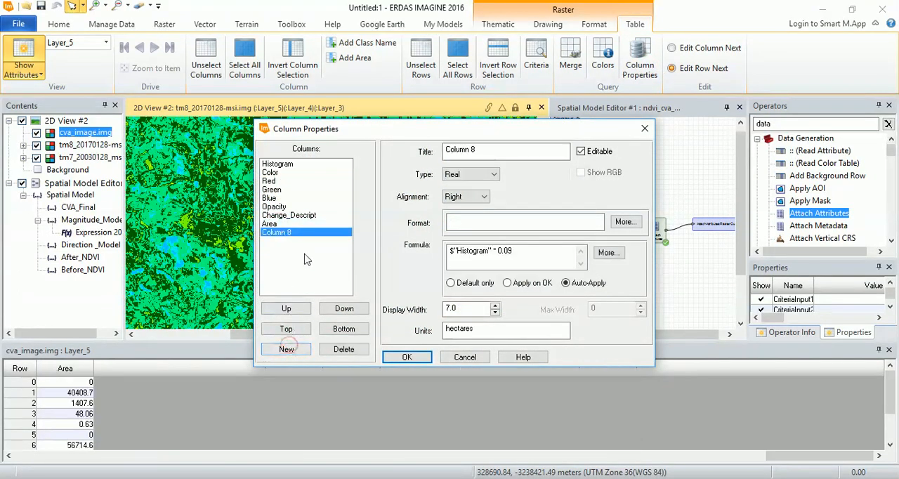
pyautogui.doubleClick(486, 149)
pyautogui.write('Perc_Chnage')
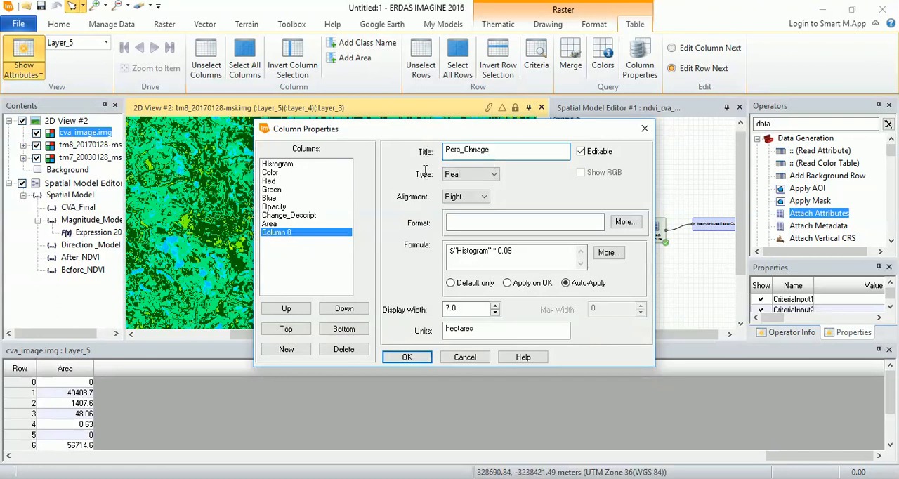
# - Replace the Perc_Chnage formula with $"Area"/112316.50 scaled to a percentage, and apply the column properties
pyautogui.click(516, 251)
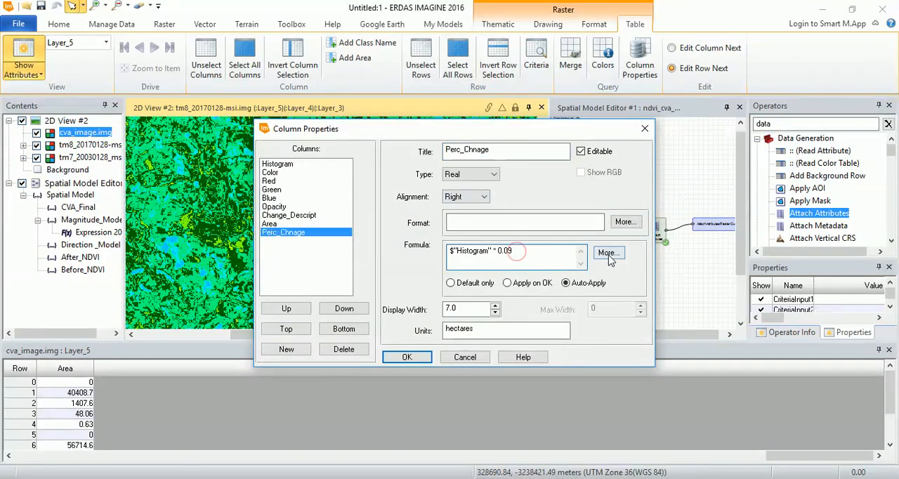
pyautogui.click(608, 252)
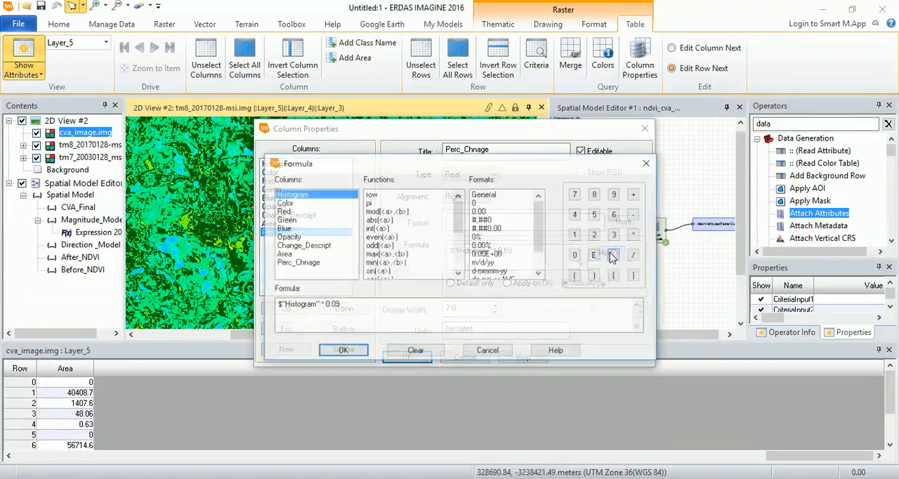
pyautogui.tripleClick(352, 302)
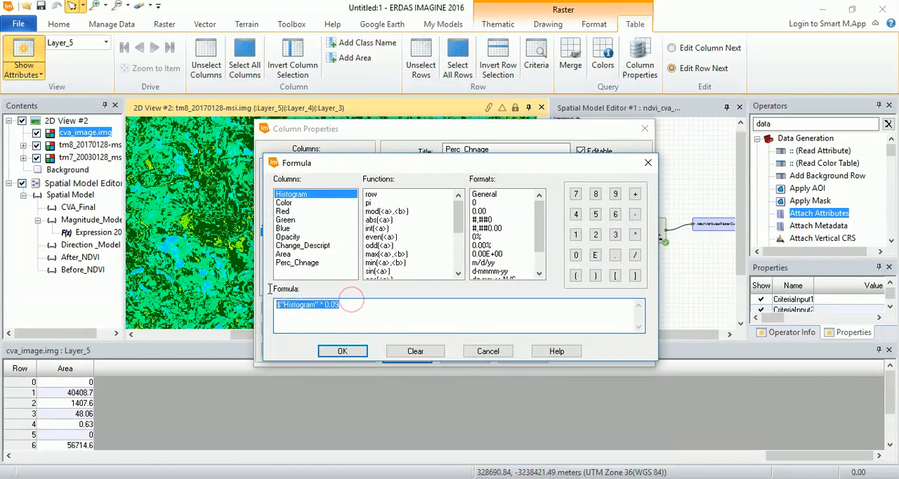
pyautogui.press('Delete')
pyautogui.click(296, 262)
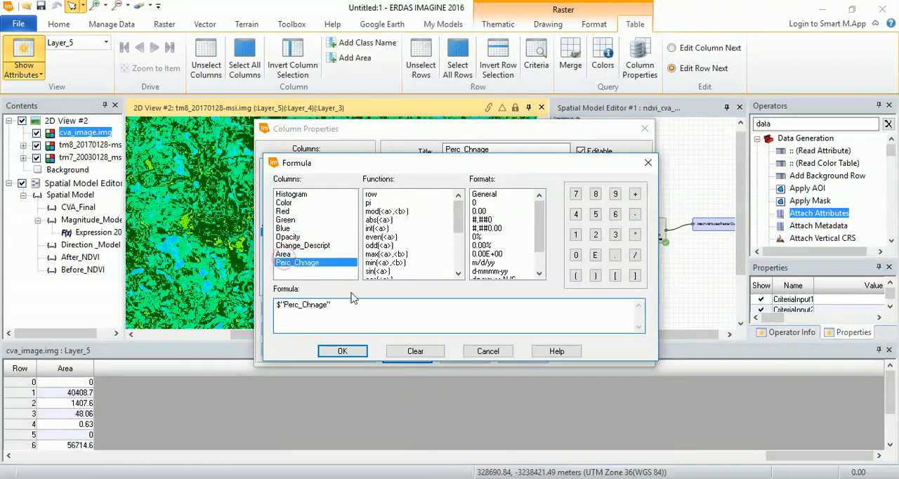
pyautogui.moveTo(346, 304); pyautogui.dragTo(265, 301)
pyautogui.press('Delete')
pyautogui.click(285, 255)
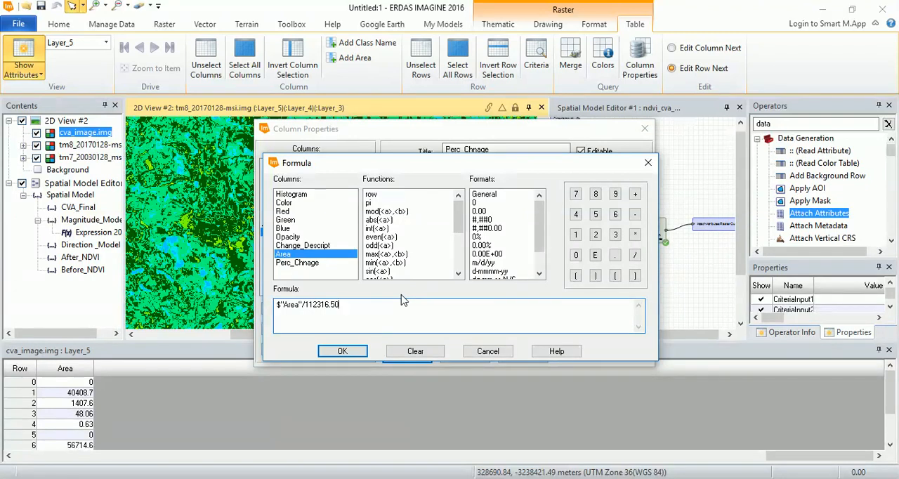
pyautogui.moveTo(540, 234); pyautogui.dragTo(539, 250)
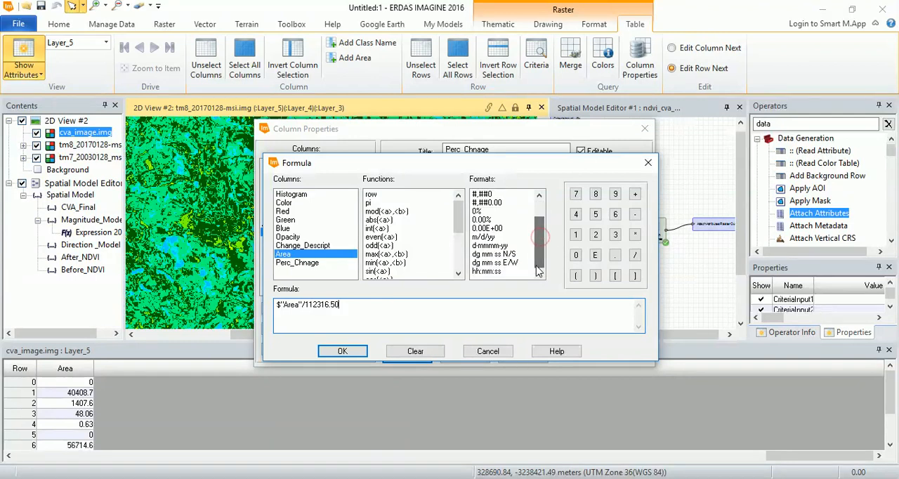
pyautogui.click(342, 351)
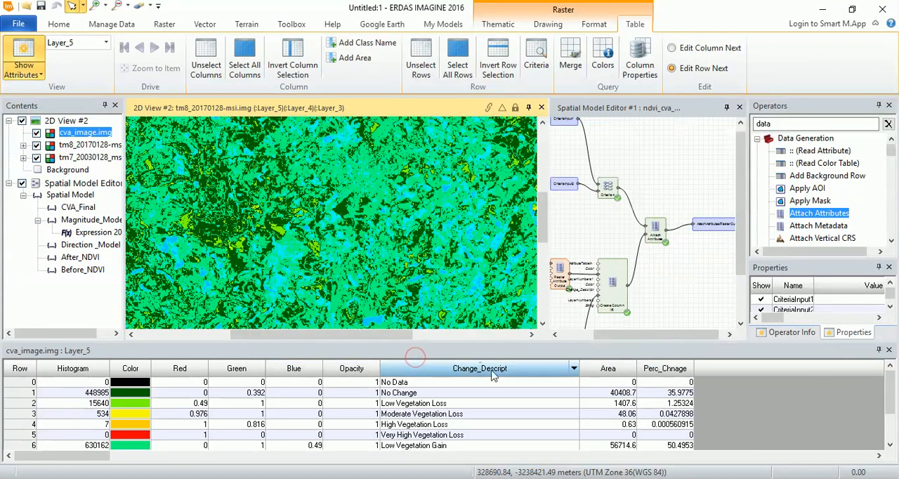
# - Widen the Perc_Chnage column and review the percentages of the classes, highlighting Low Vegetation Gain and No Change
pyautogui.click(694, 370)
pyautogui.moveTo(694, 370); pyautogui.dragTo(718, 371)
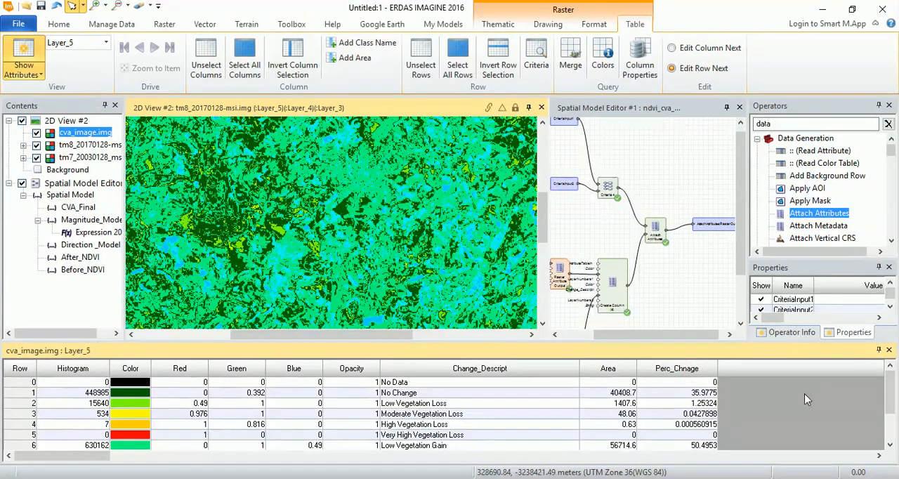
pyautogui.moveTo(890, 393); pyautogui.dragTo(896, 416)
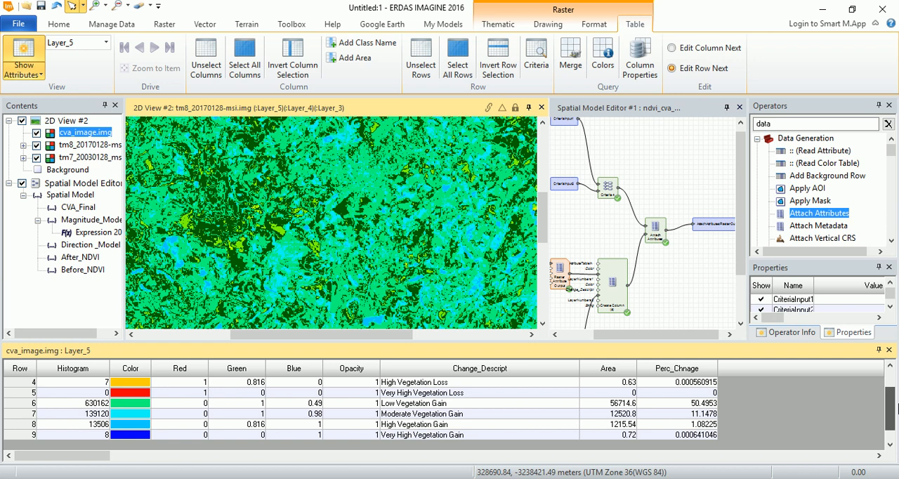
pyautogui.click(22, 403)
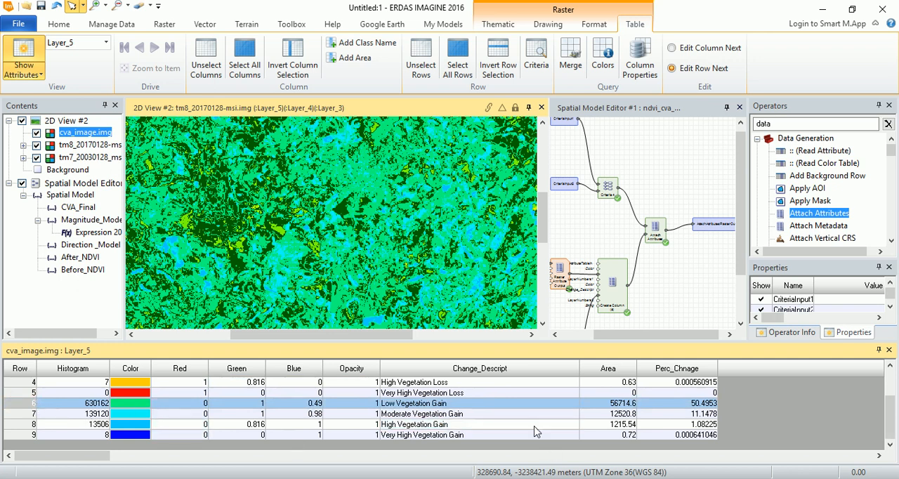
pyautogui.moveTo(889, 426); pyautogui.dragTo(886, 398)
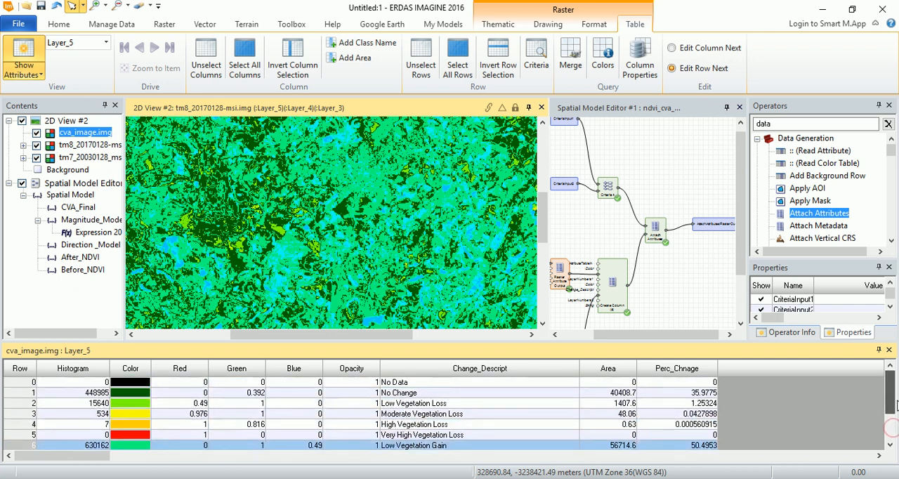
pyautogui.click(31, 393)
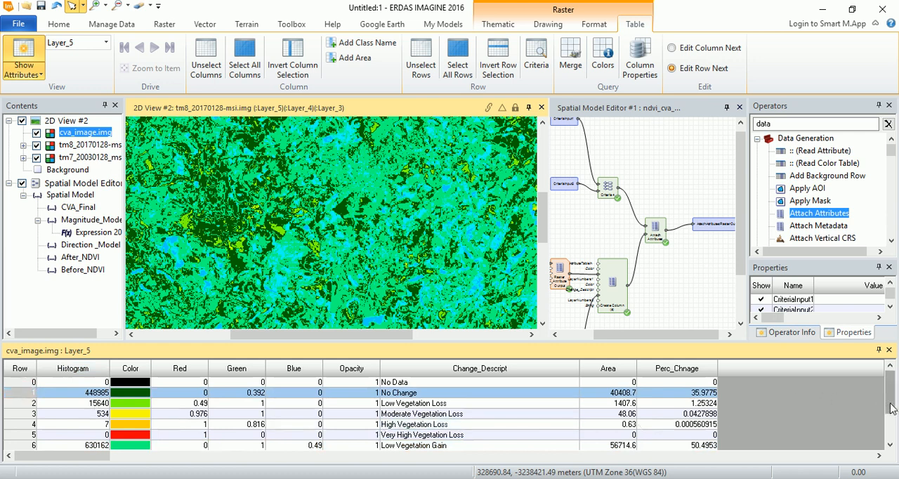
pyautogui.moveTo(890, 406); pyautogui.dragTo(892, 439)
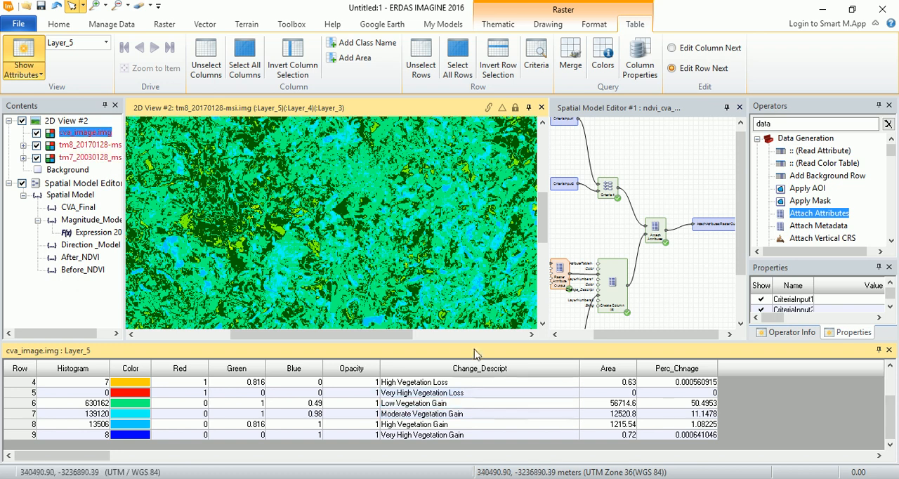
pyautogui.click(752, 469)
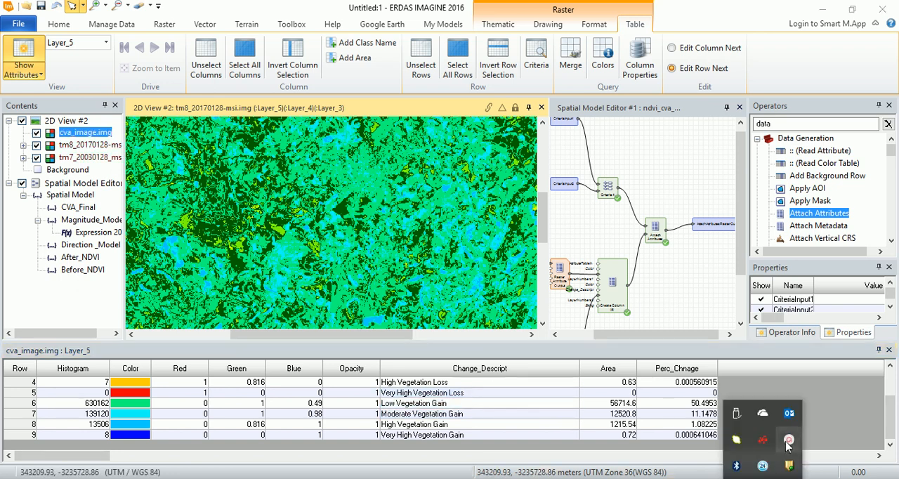
pyautogui.moveTo(789, 440)
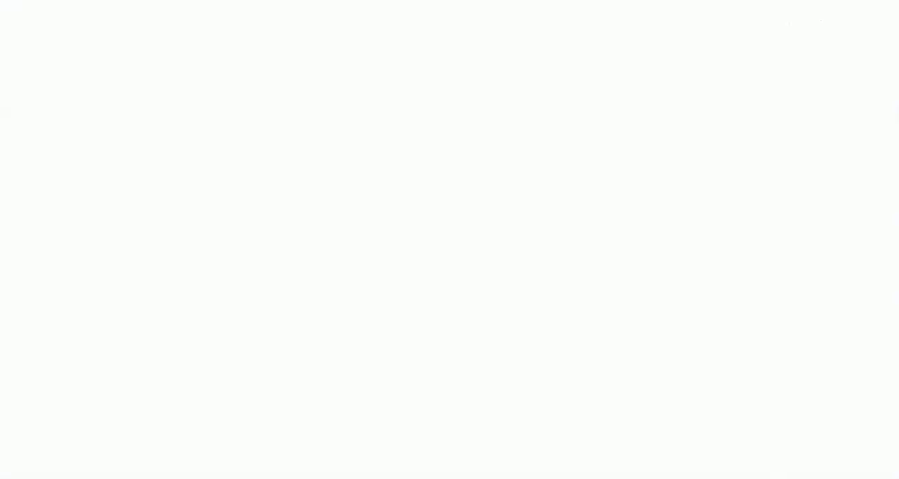